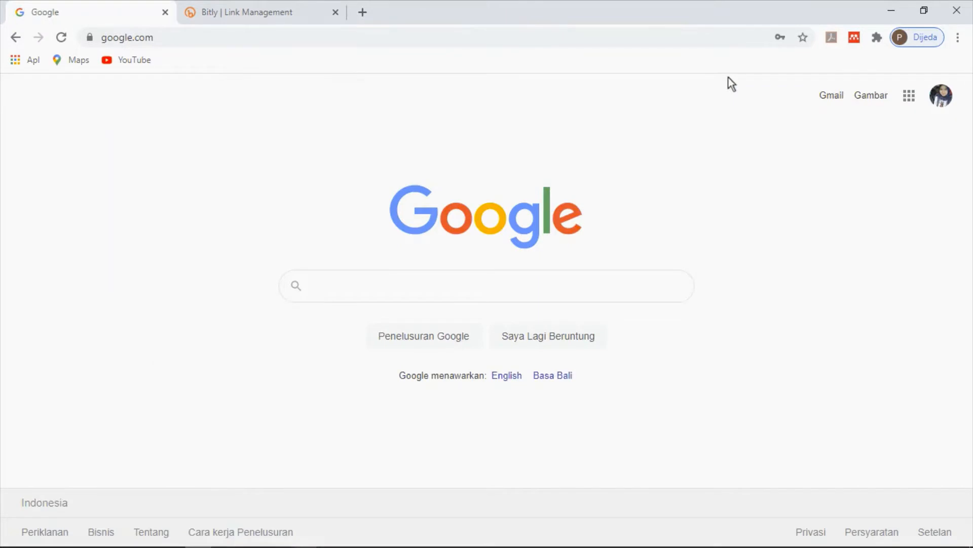
Sign out of the current Google account and sign back in by entering the account password.
{"action": "left_click", "coordinate": [942, 96]}
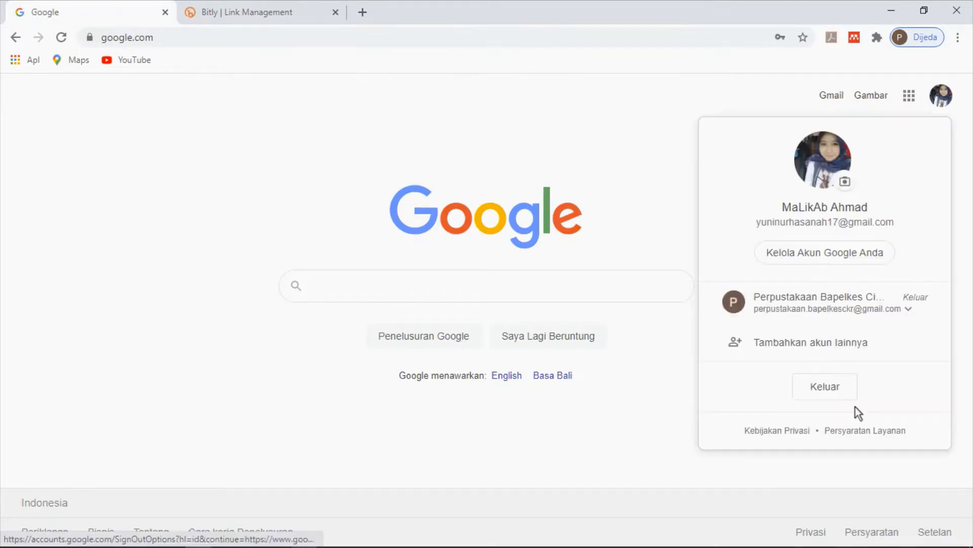
{"action": "left_click", "coordinate": [855, 404]}
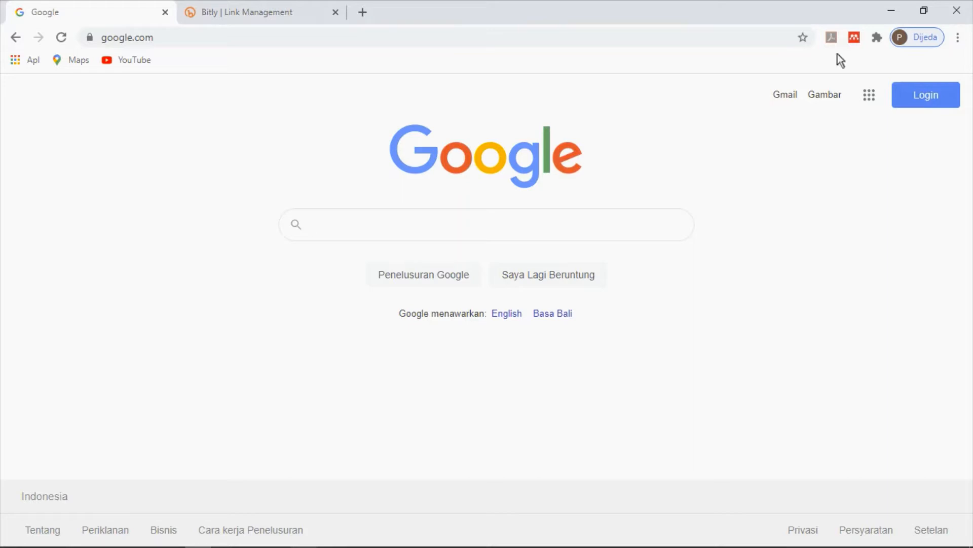
{"action": "left_click", "coordinate": [926, 95]}
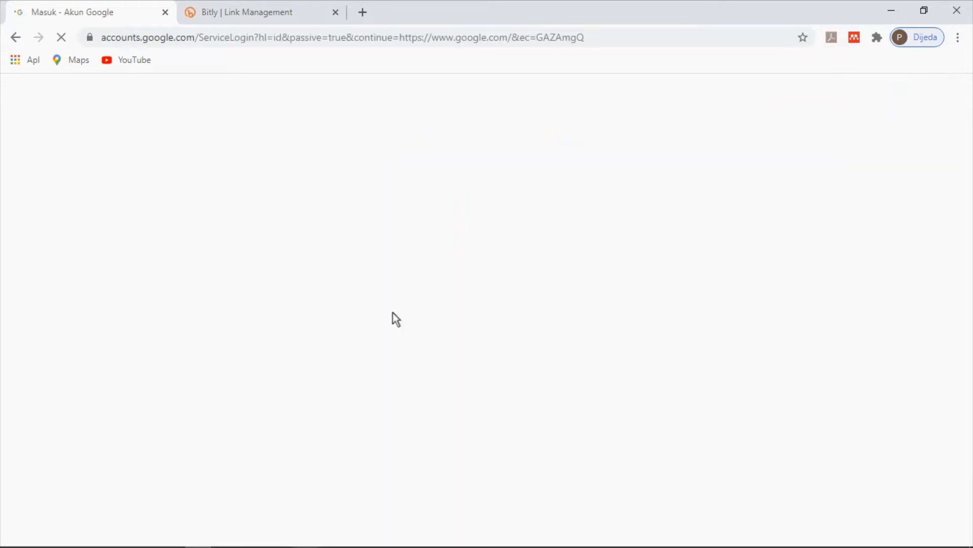
{"action": "type", "text": "****"}
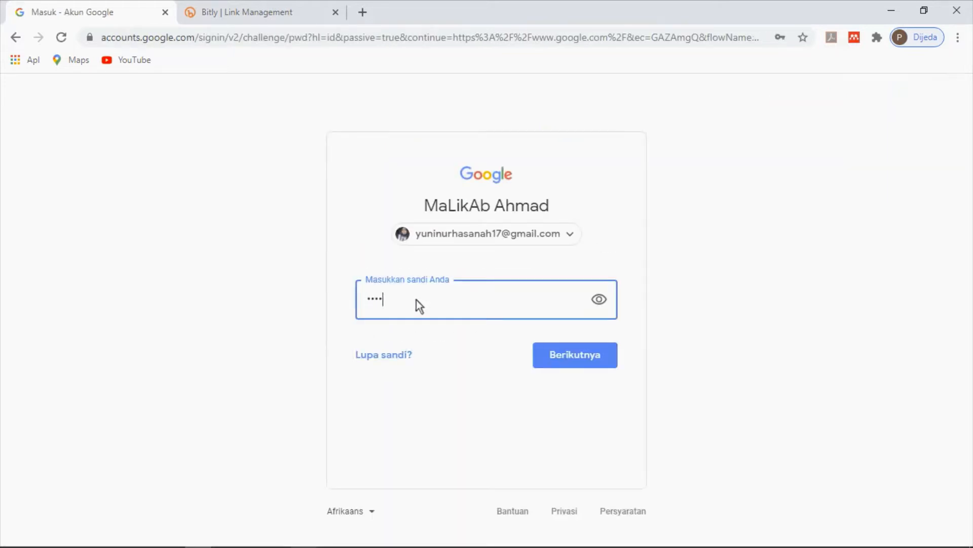
{"action": "type", "text": "*"}
{"action": "left_click", "coordinate": [576, 355]}
Open Forms from Google's list of all products and create a blank form.
{"action": "left_click", "coordinate": [910, 96]}
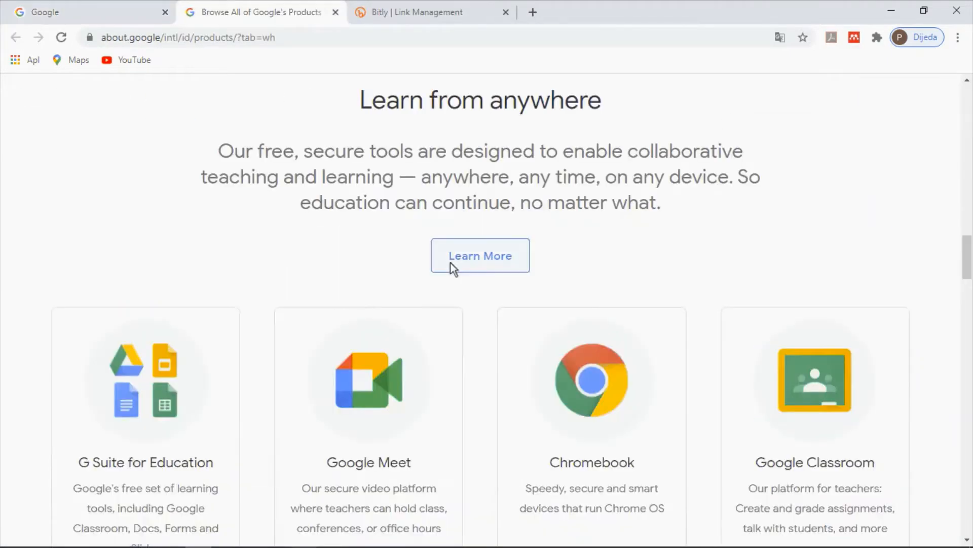
{"action": "scroll", "coordinate": [447, 284], "scroll_direction": "down", "scroll_amount": 7}
{"action": "scroll", "coordinate": [443, 289], "scroll_direction": "down", "scroll_amount": 14}
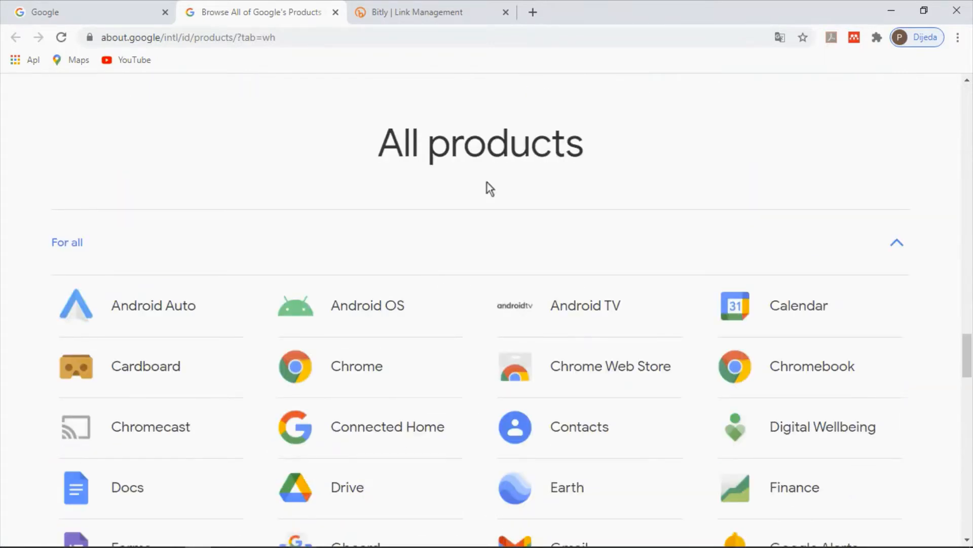
{"action": "scroll", "coordinate": [200, 326], "scroll_direction": "down", "scroll_amount": 3}
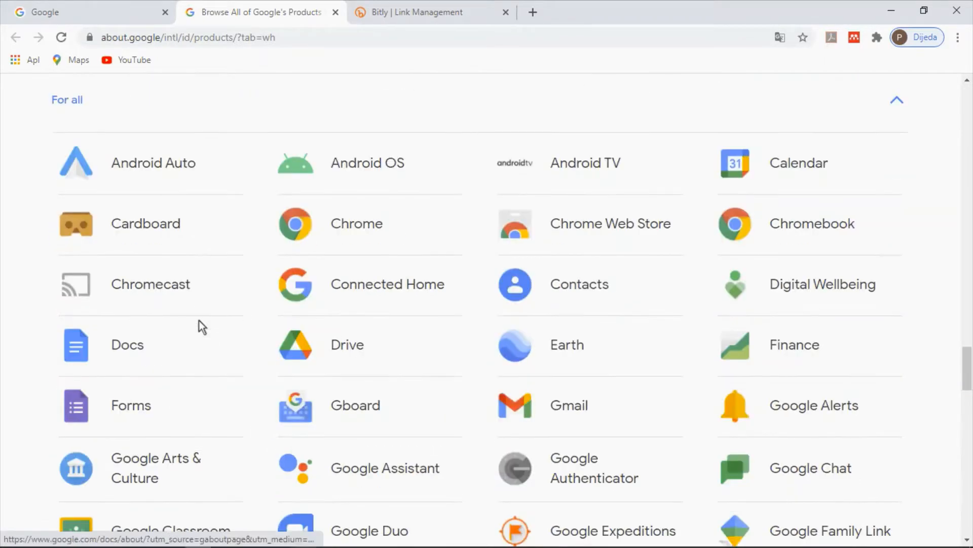
{"action": "left_click", "coordinate": [127, 406]}
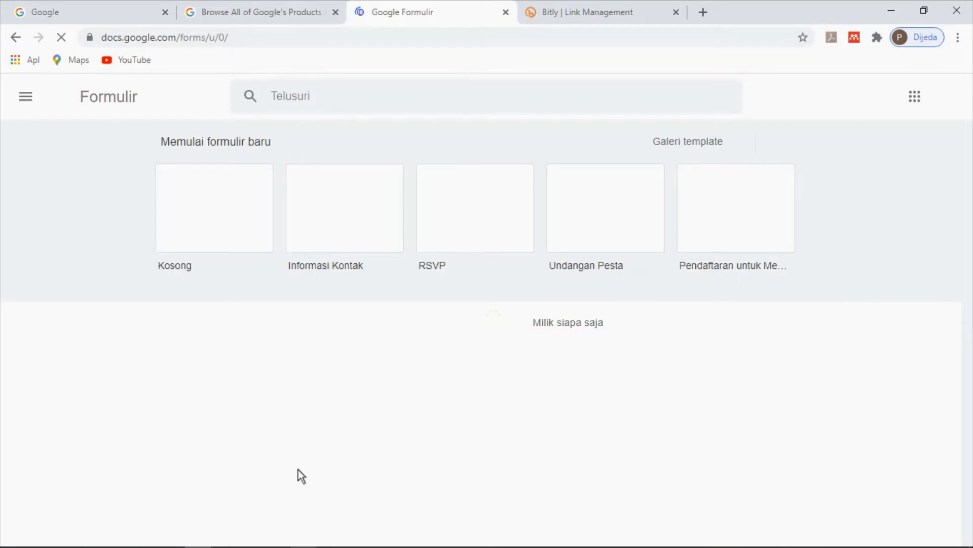
{"action": "left_click", "coordinate": [223, 215]}
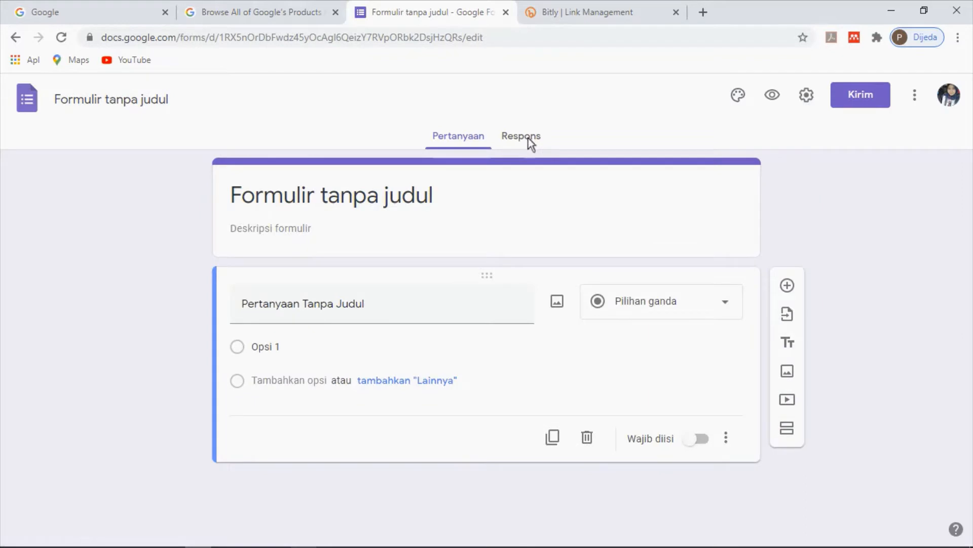
{"action": "left_click", "coordinate": [528, 139]}
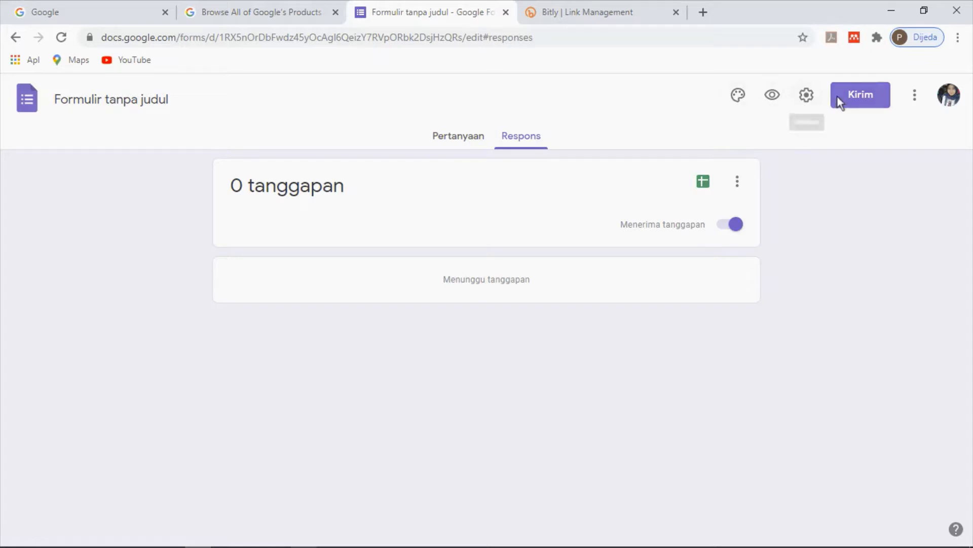
{"action": "left_click", "coordinate": [916, 97]}
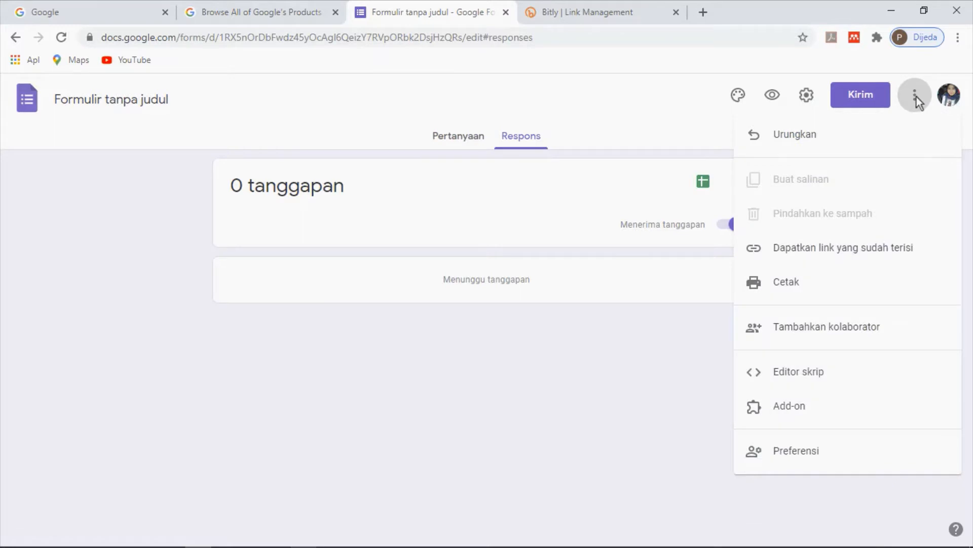
{"action": "left_click", "coordinate": [739, 94]}
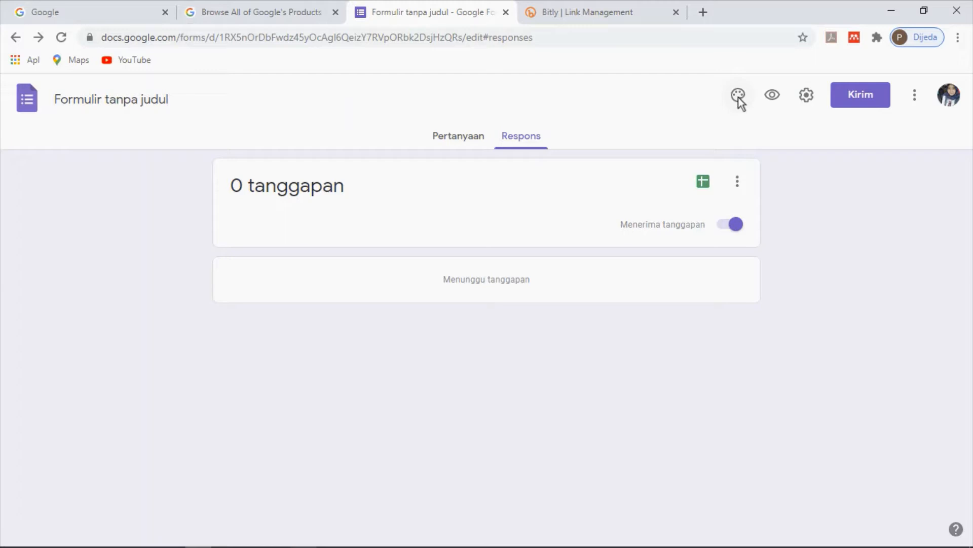
Insert the teal header image with the blue insect from the Kantor dan Sekolah themes into the form.
{"action": "left_click", "coordinate": [739, 100]}
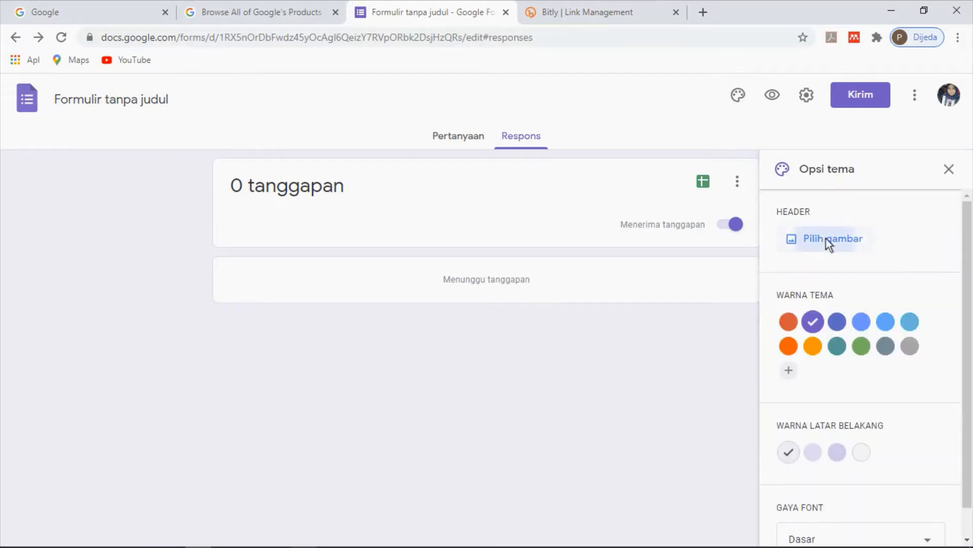
{"action": "left_click", "coordinate": [826, 239]}
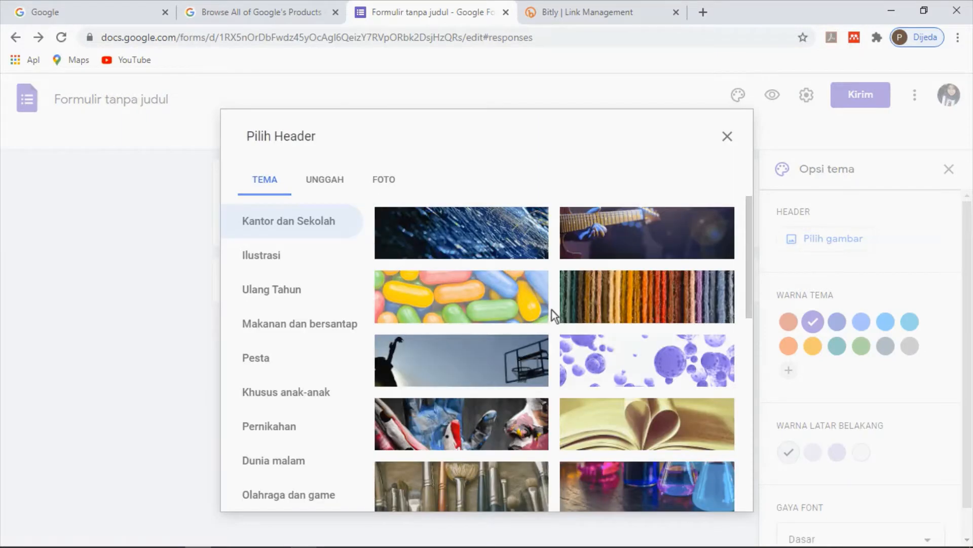
{"action": "scroll", "coordinate": [553, 315], "scroll_direction": "down", "scroll_amount": 10}
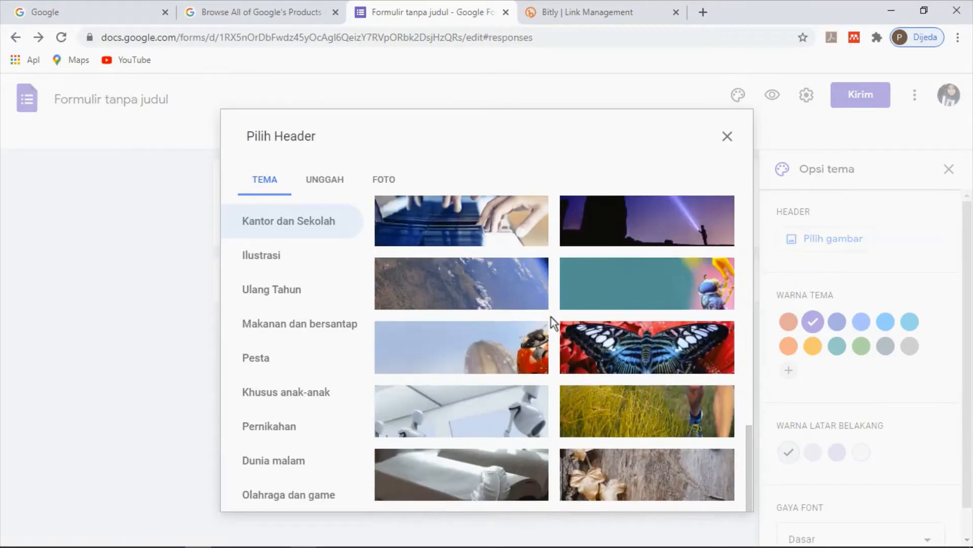
{"action": "scroll", "coordinate": [551, 318], "scroll_direction": "up", "scroll_amount": 3}
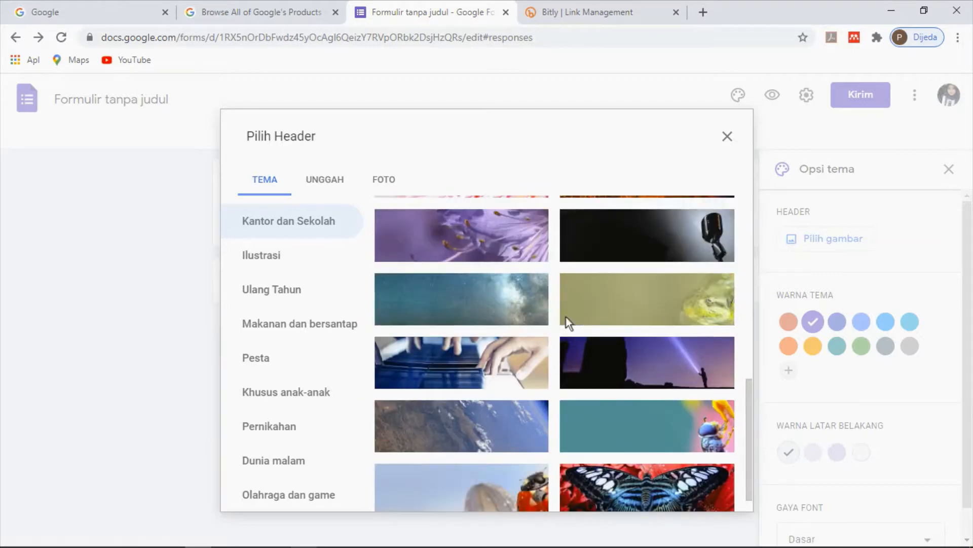
{"action": "scroll", "coordinate": [610, 331], "scroll_direction": "down", "scroll_amount": 4}
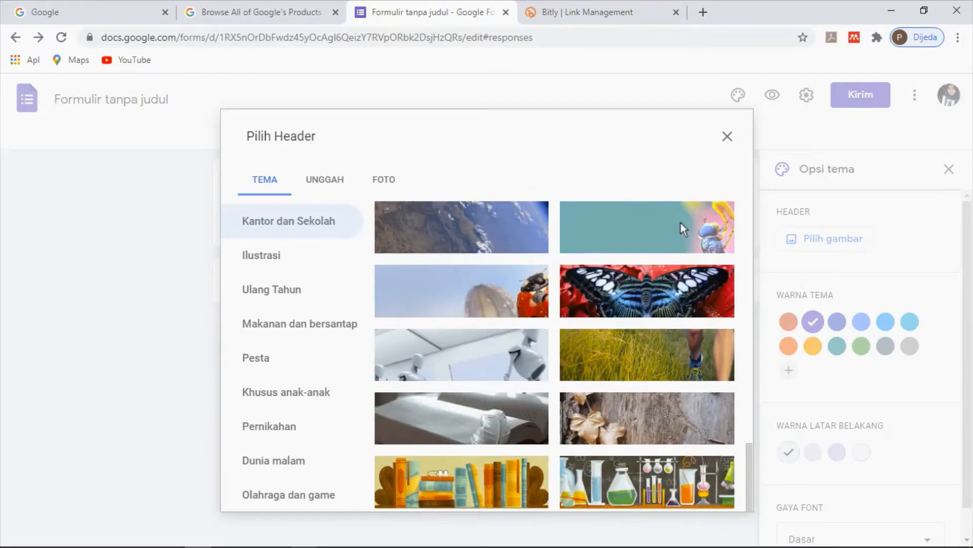
{"action": "left_click", "coordinate": [680, 223]}
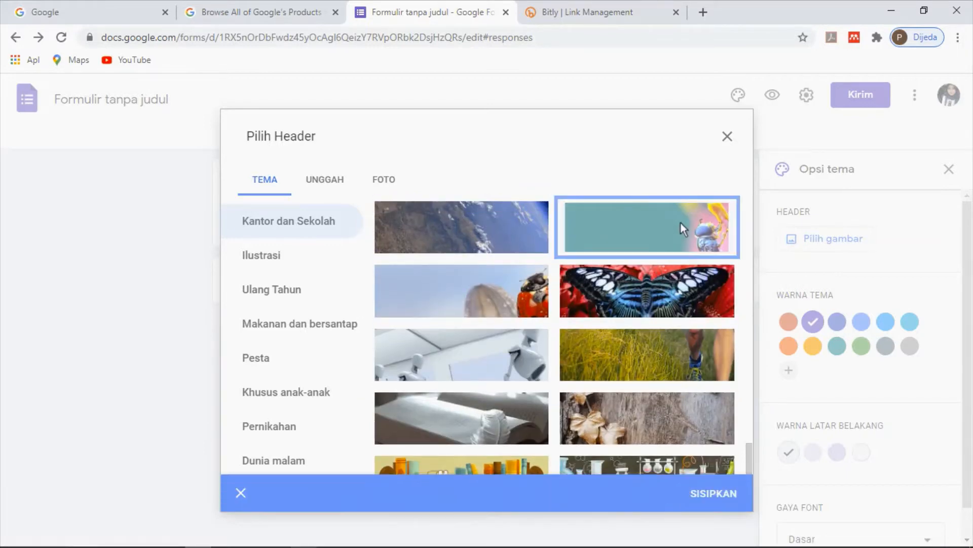
{"action": "left_click", "coordinate": [722, 495]}
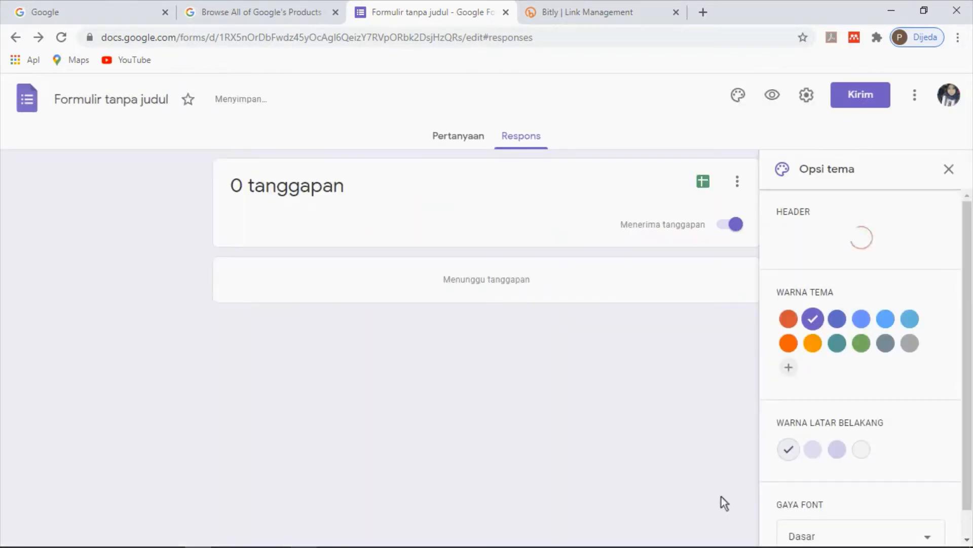
Show the form's questions and set the theme colour to teal with a light grey background colour.
{"action": "left_click", "coordinate": [468, 147]}
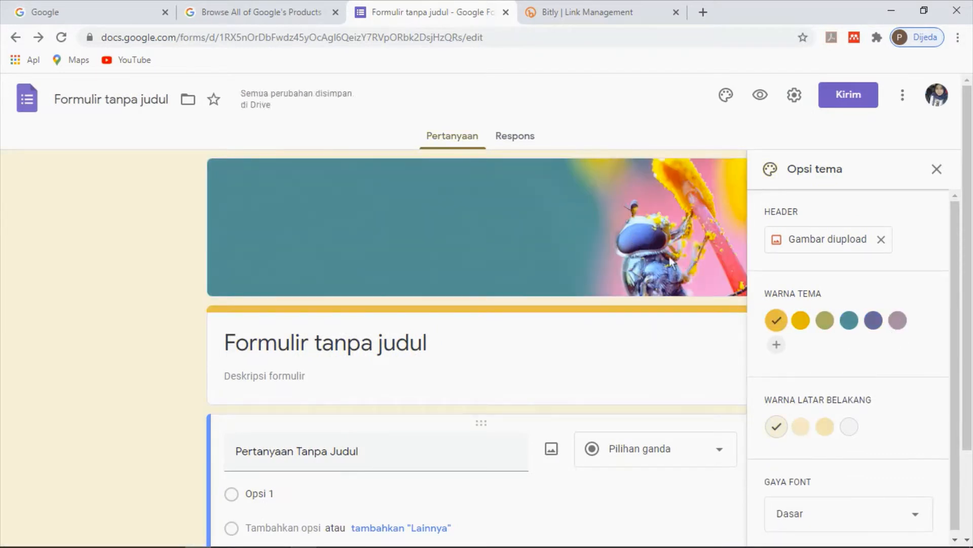
{"action": "left_click", "coordinate": [802, 322]}
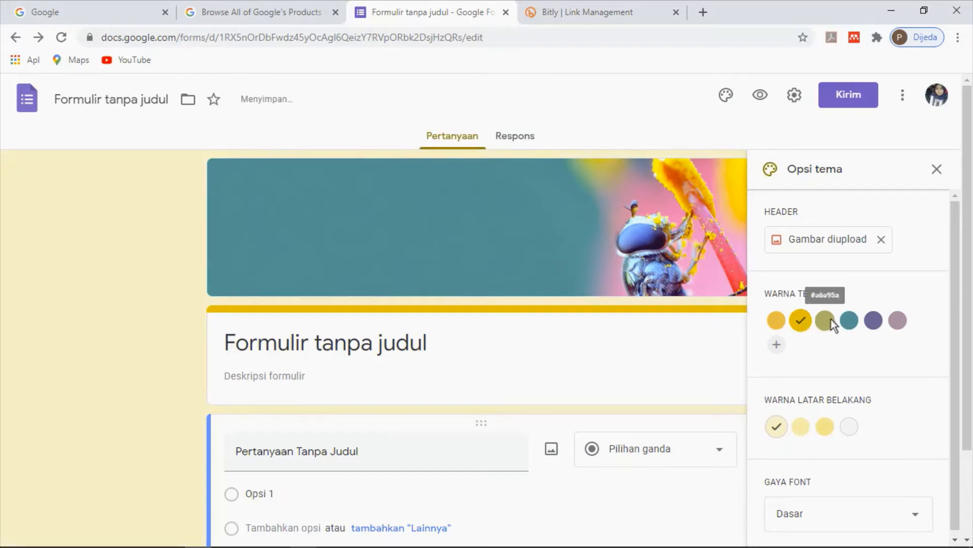
{"action": "left_click", "coordinate": [827, 320]}
{"action": "left_click", "coordinate": [850, 320]}
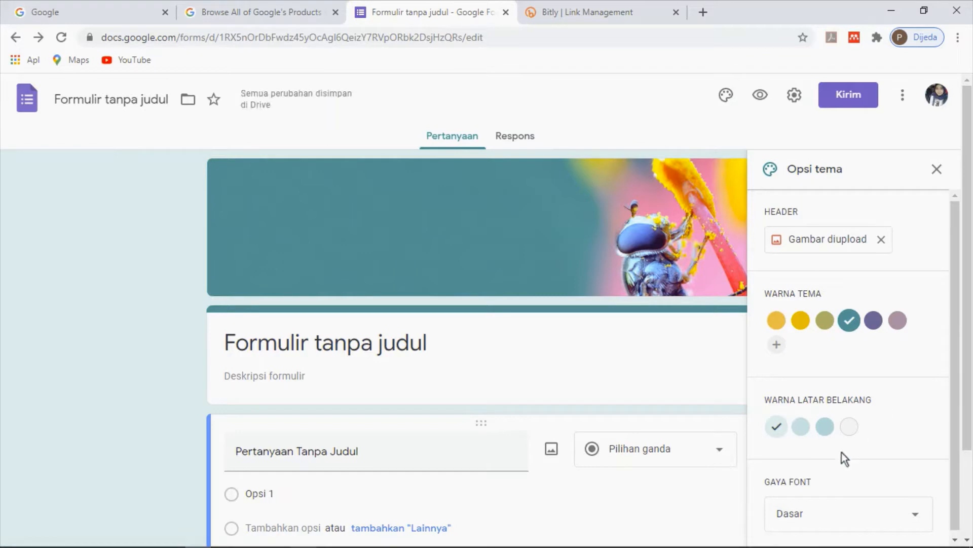
{"action": "left_click", "coordinate": [826, 427]}
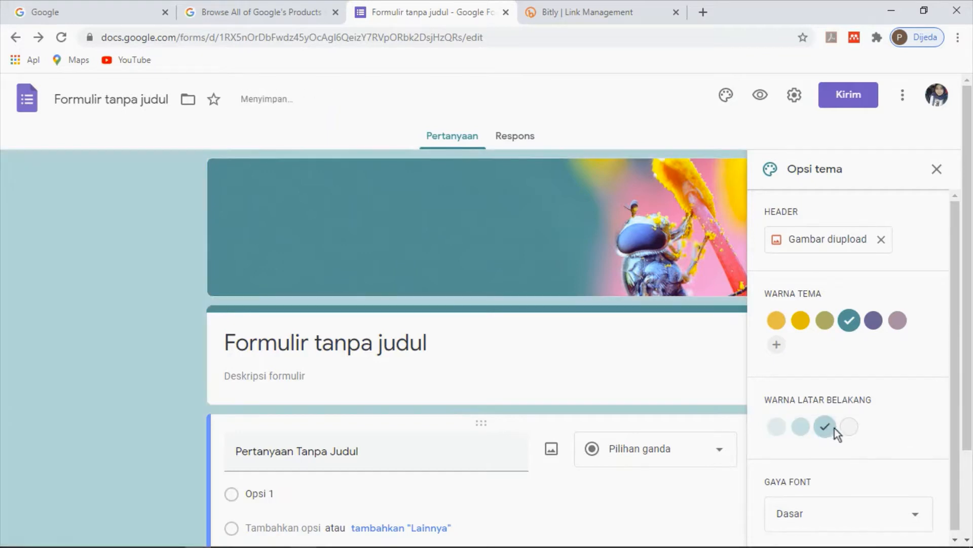
{"action": "left_click", "coordinate": [849, 428]}
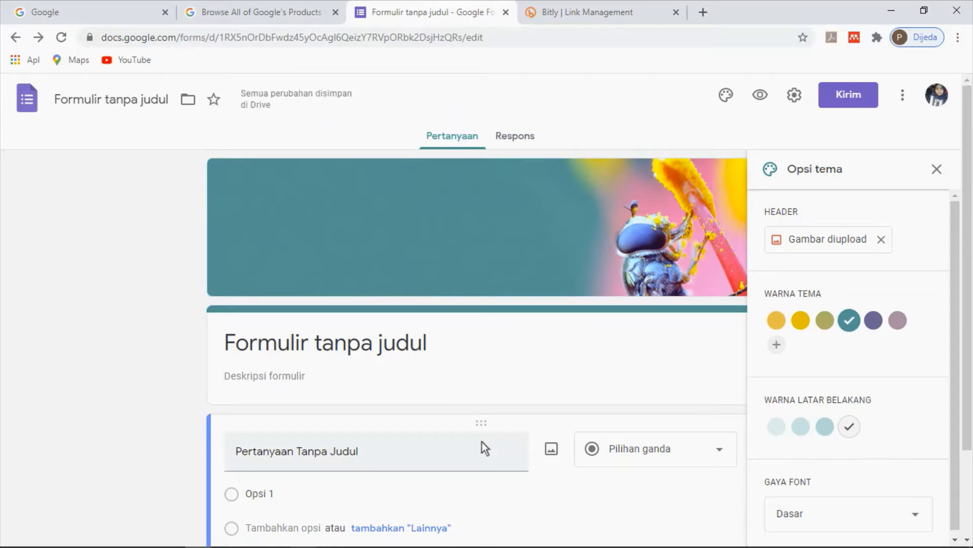
Replace the form title with "SURVEY KESEHATAN LINGKUNGAN DAN SANITASI".
{"action": "left_click", "coordinate": [336, 348]}
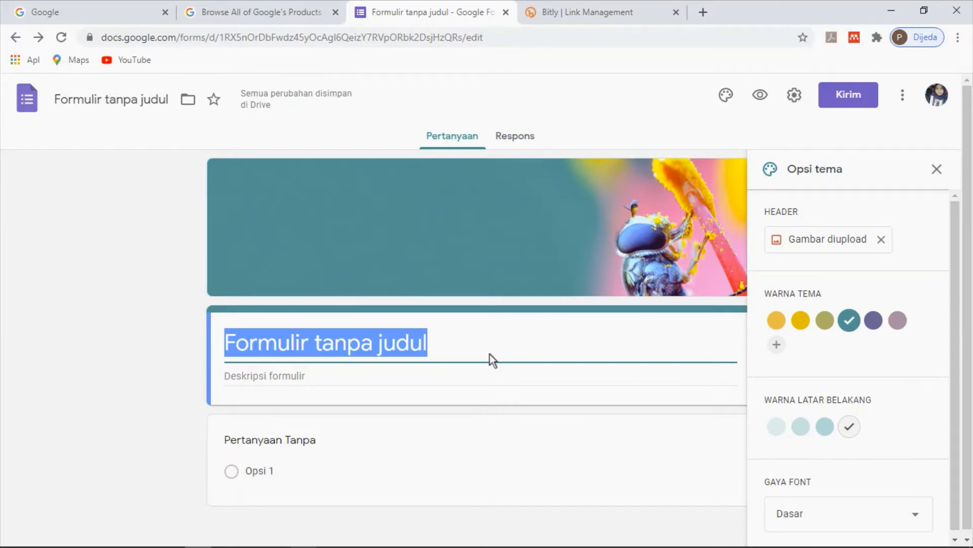
{"action": "type", "text": "S"}
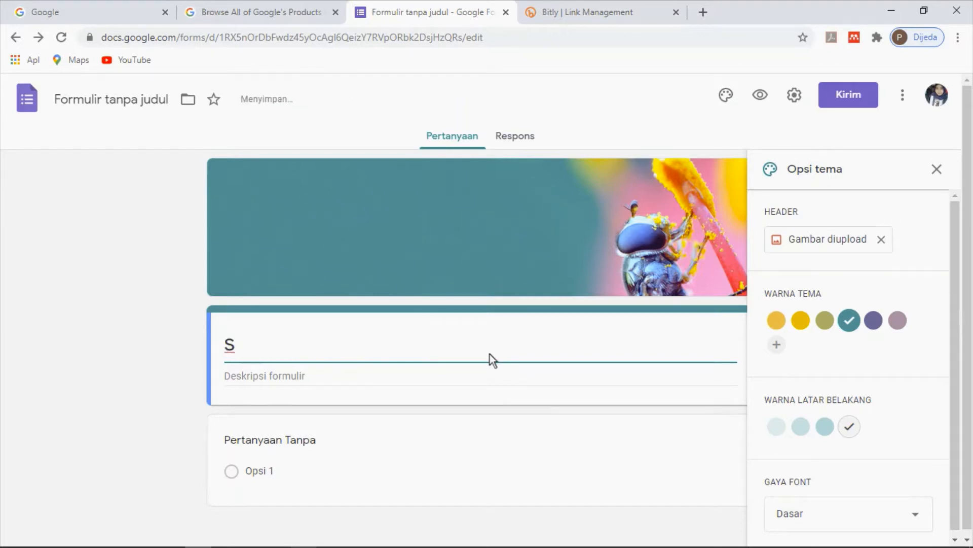
{"action": "type", "text": "URV"}
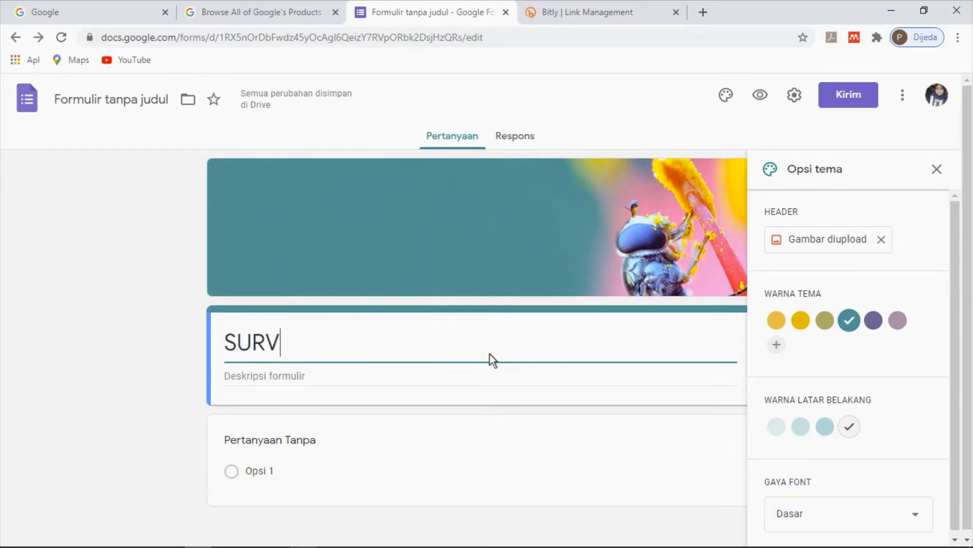
{"action": "type", "text": "EY KESEHA"}
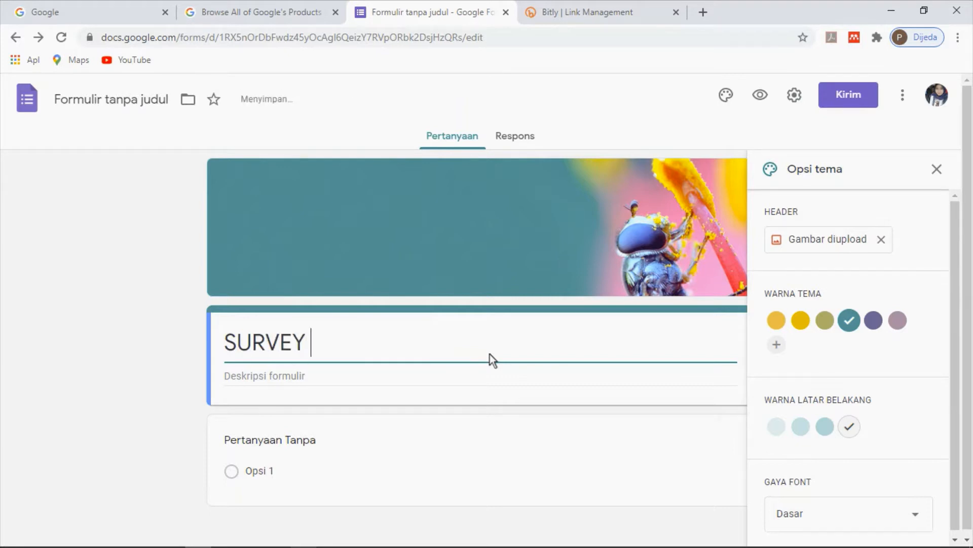
{"action": "type", "text": "TAN LI"}
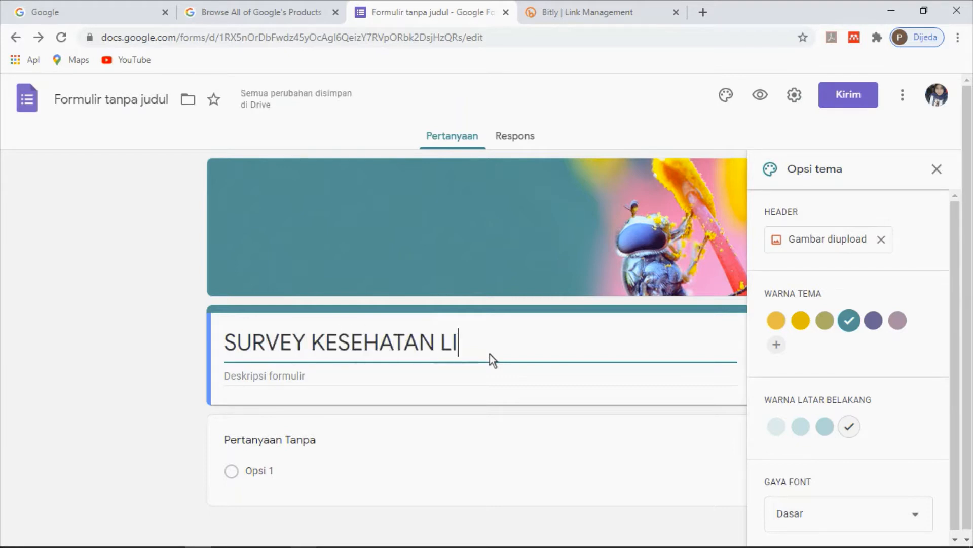
{"action": "type", "text": "NGKUNGAN"}
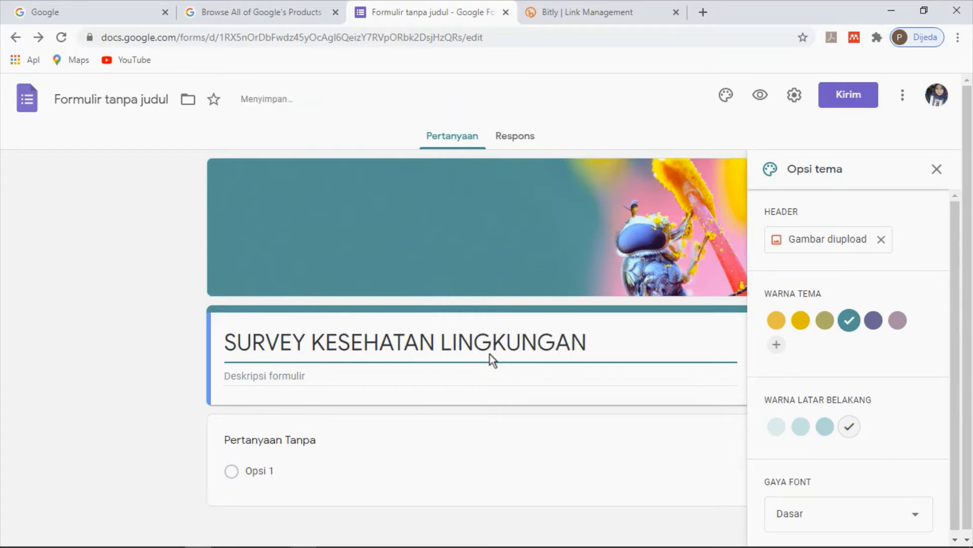
{"action": "type", "text": " DAN SANITASI"}
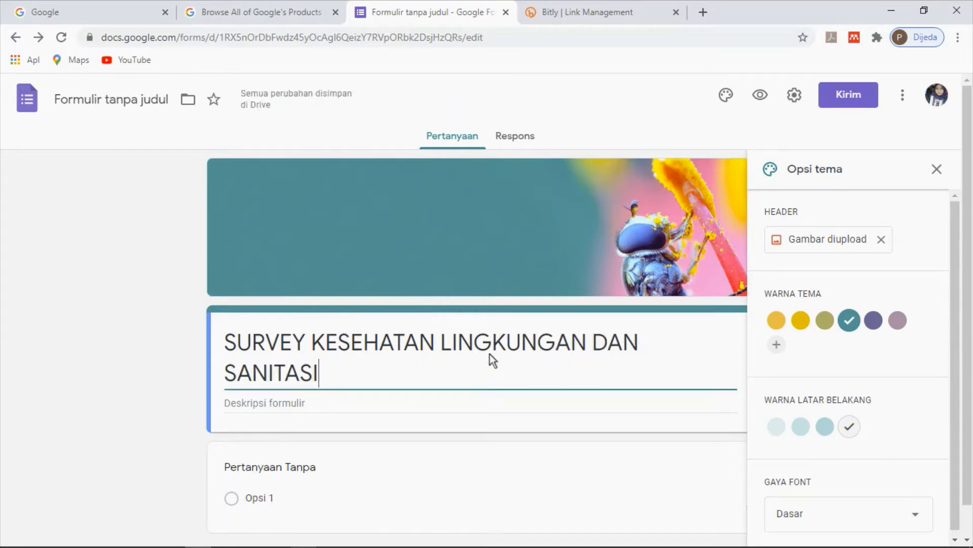
Enter the form description "Mohon kesdeiaan Bapak dan Ibu untuk mengisi survey di bawah ini,".
{"action": "left_click", "coordinate": [324, 401]}
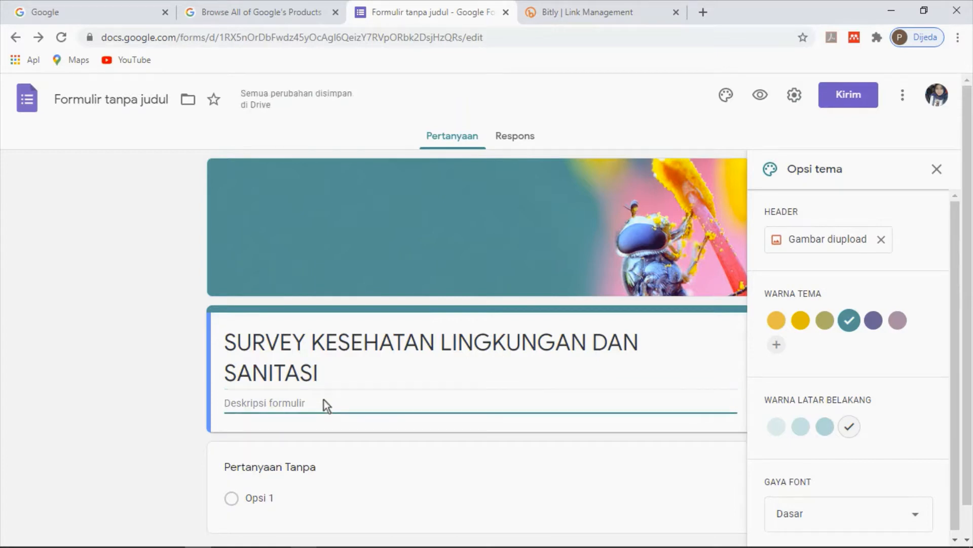
{"action": "type", "text": "Moho"}
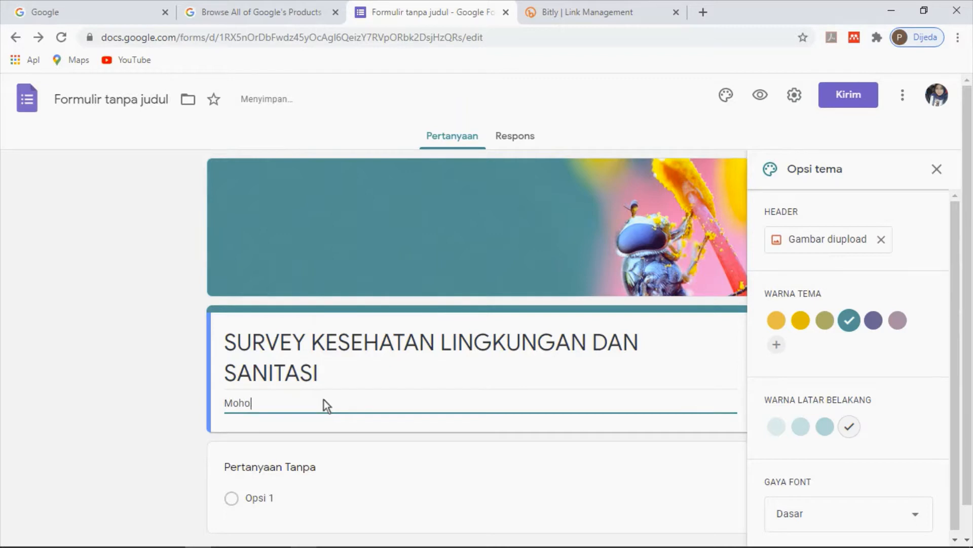
{"action": "type", "text": "n kesdeia"}
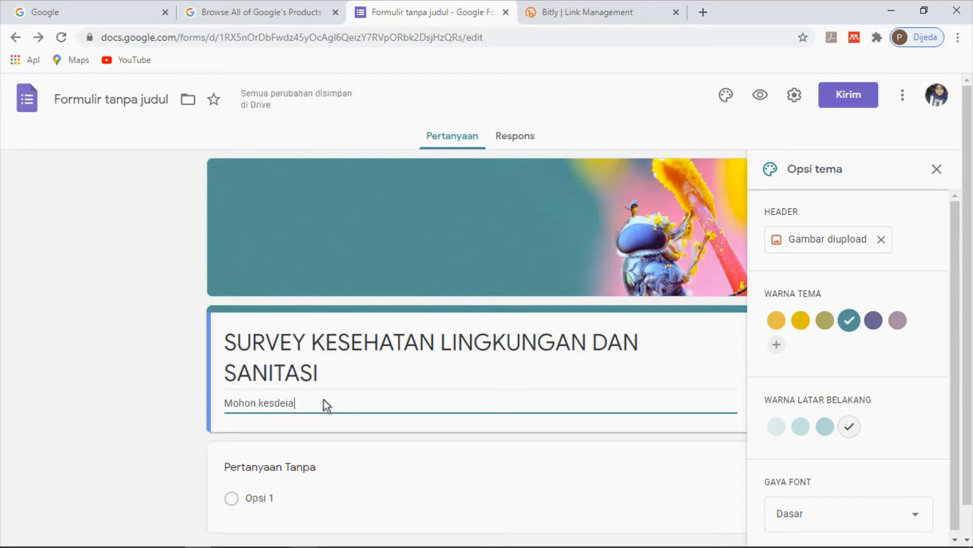
{"action": "type", "text": "an "}
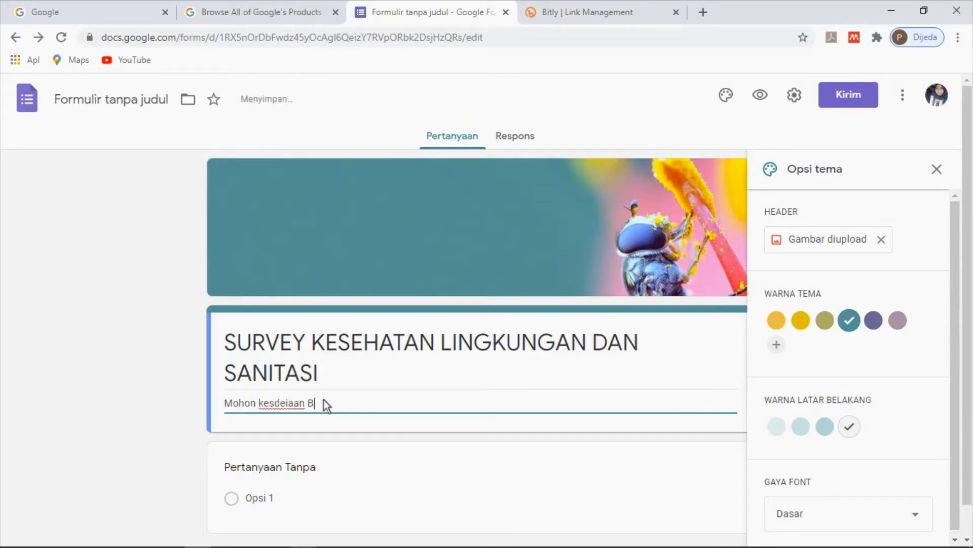
{"action": "type", "text": "Bapak dan Ibu u"}
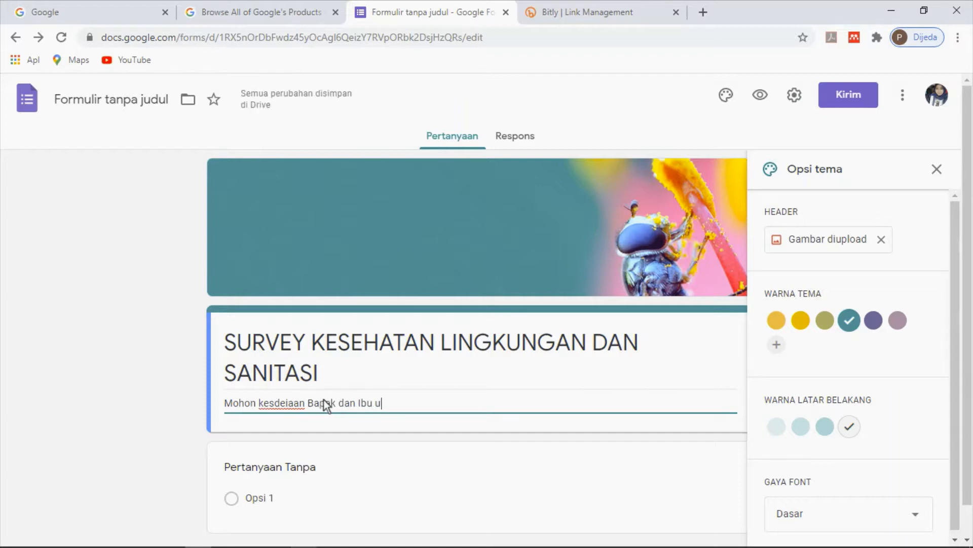
{"action": "type", "text": "ntuk mengisi su"}
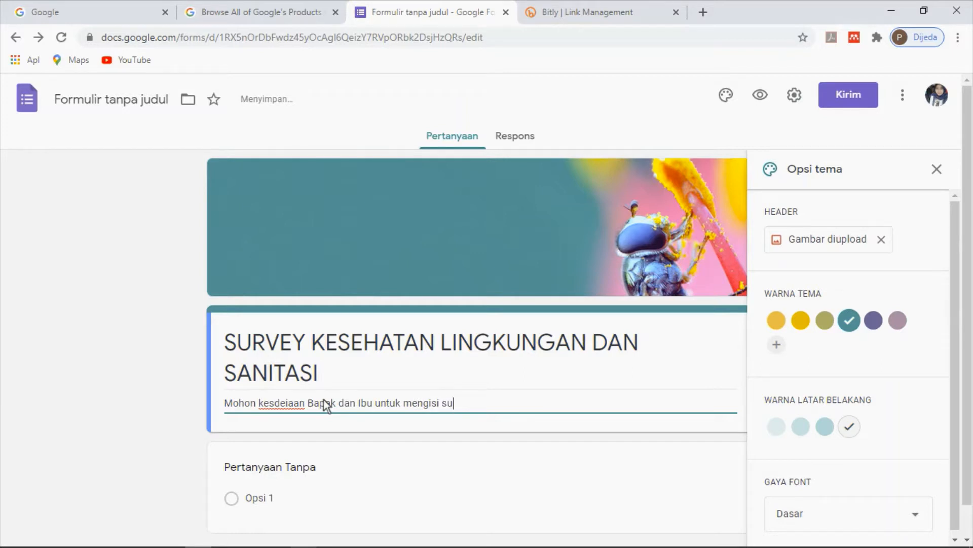
{"action": "type", "text": "rvey "}
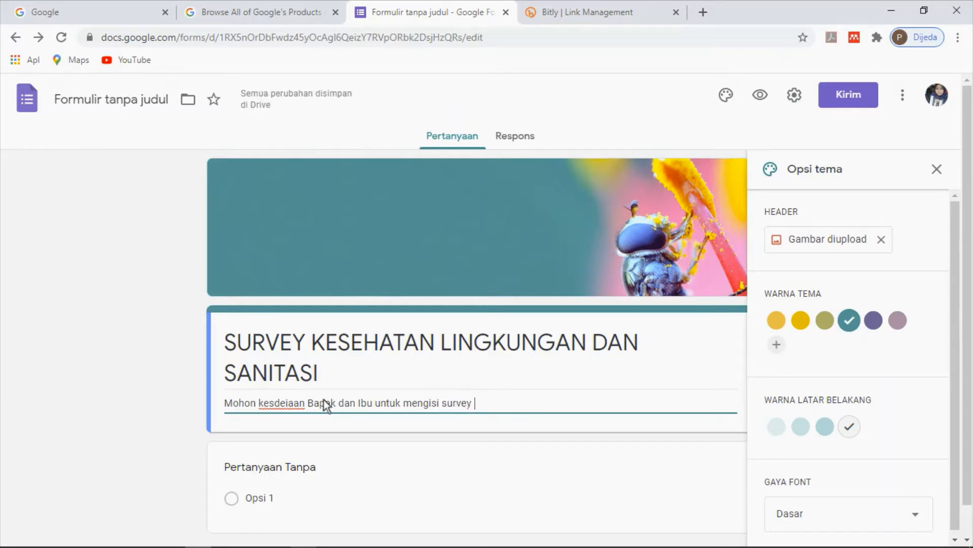
{"action": "type", "text": "di bawah ini,"}
{"action": "scroll", "coordinate": [345, 418], "scroll_direction": "down", "scroll_amount": 1}
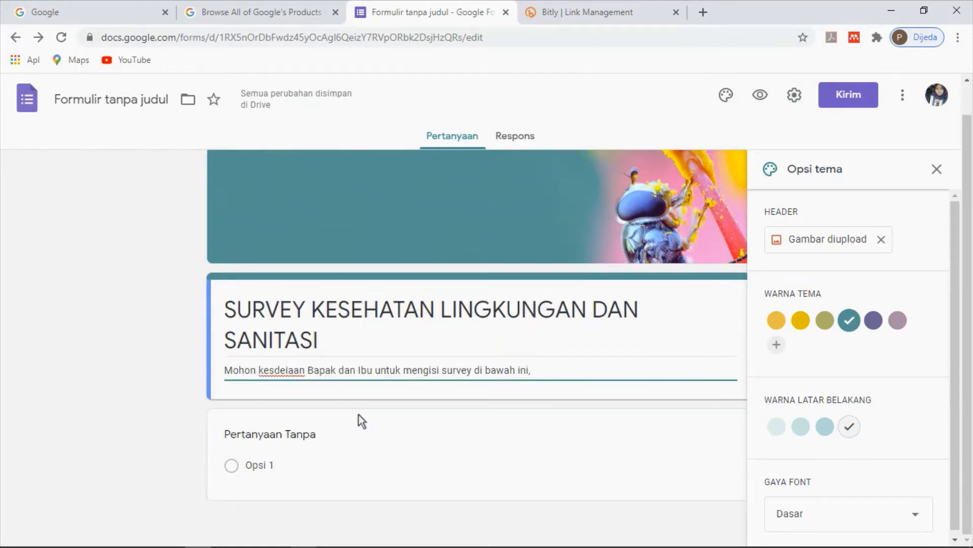
{"action": "left_click", "coordinate": [188, 421]}
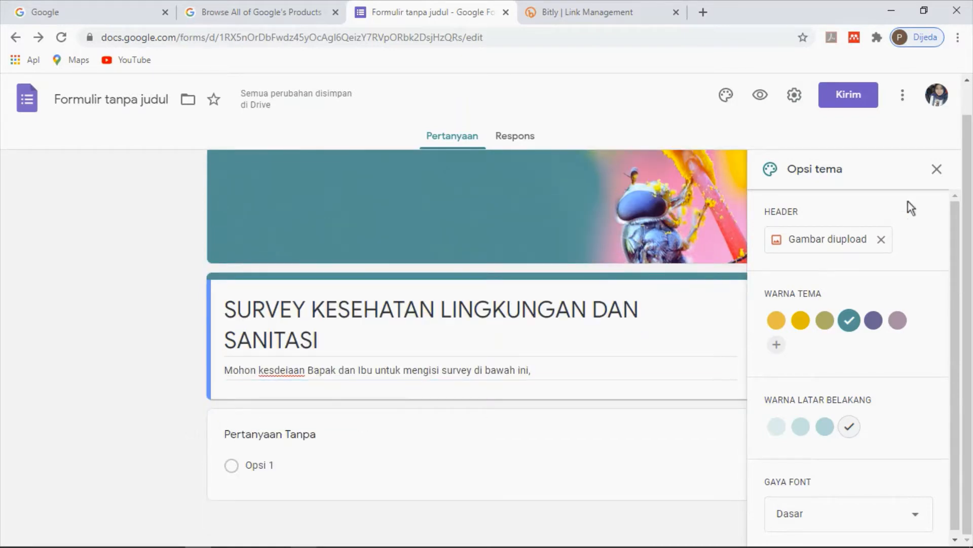
Close the theme options and add a new section below the form header titled "A. IDENTITAS RESPONDEN".
{"action": "left_click", "coordinate": [937, 170]}
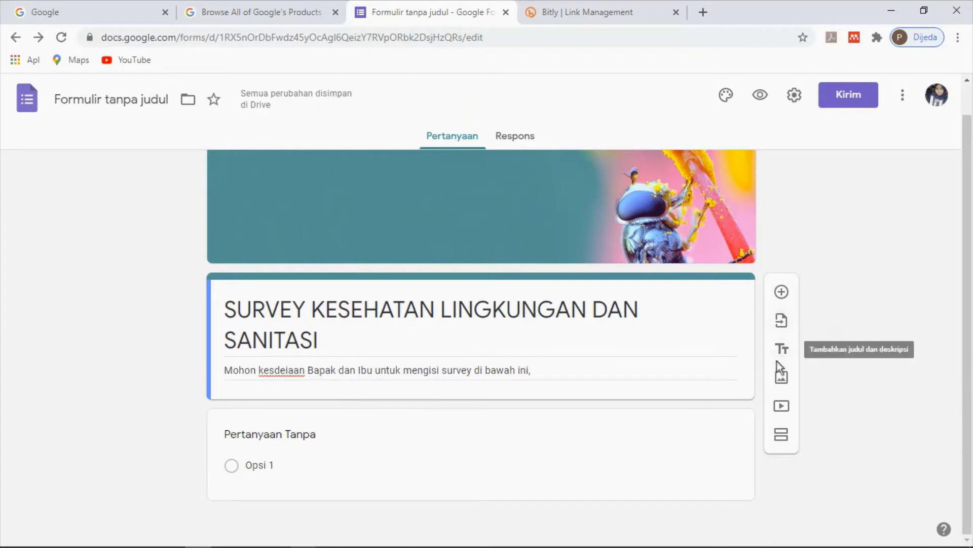
{"action": "left_click", "coordinate": [778, 438]}
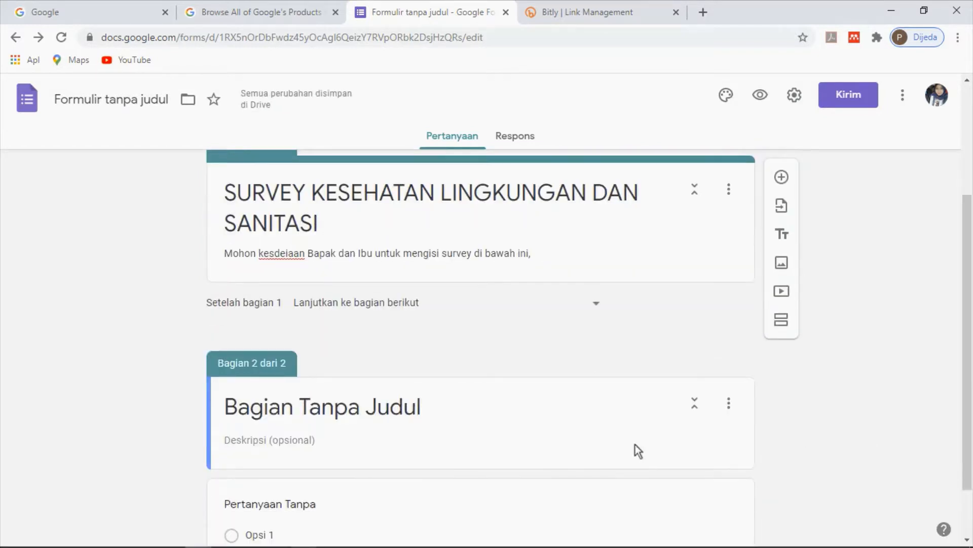
{"action": "triple_click", "coordinate": [355, 406]}
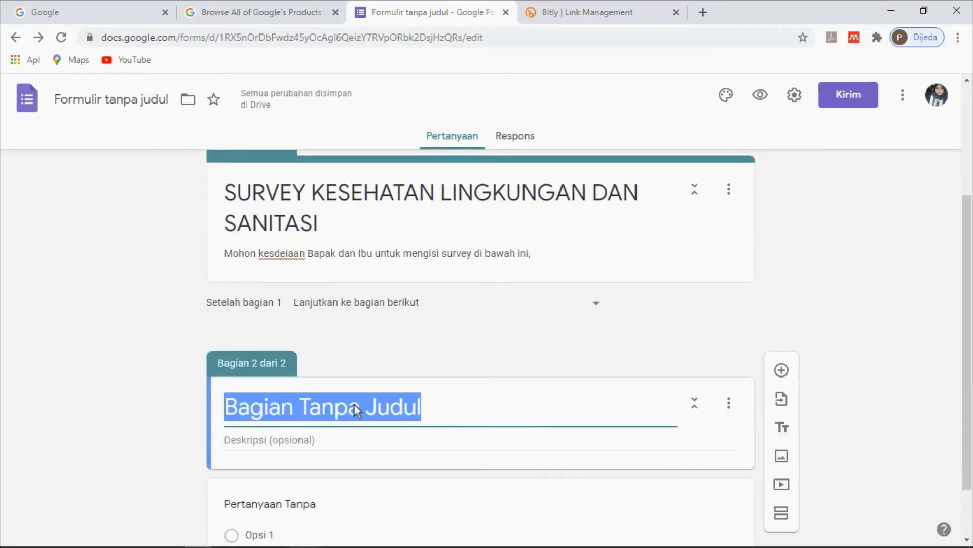
{"action": "type", "text": "a."}
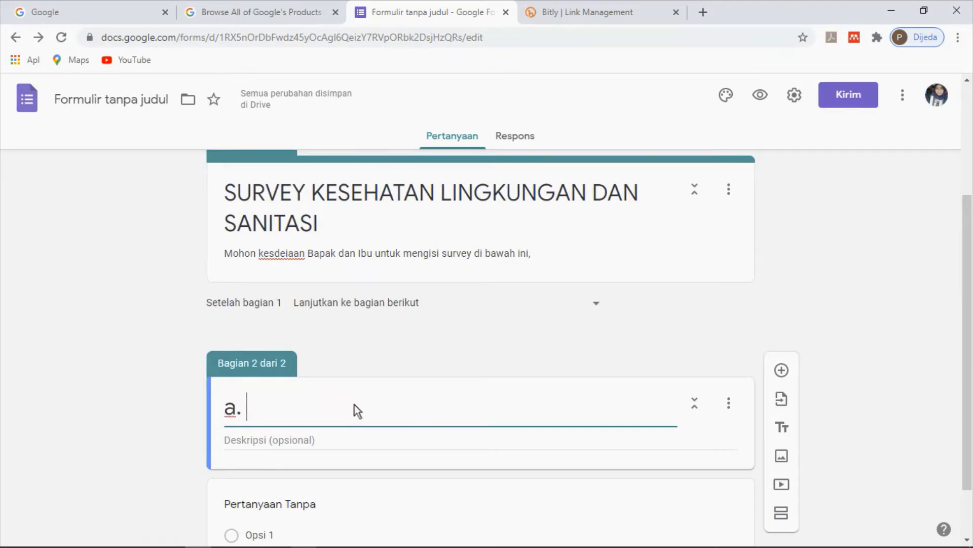
{"action": "key", "text": "BackSpace"}
{"action": "key", "text": "BackSpace"}
{"action": "type", "text": "A. "}
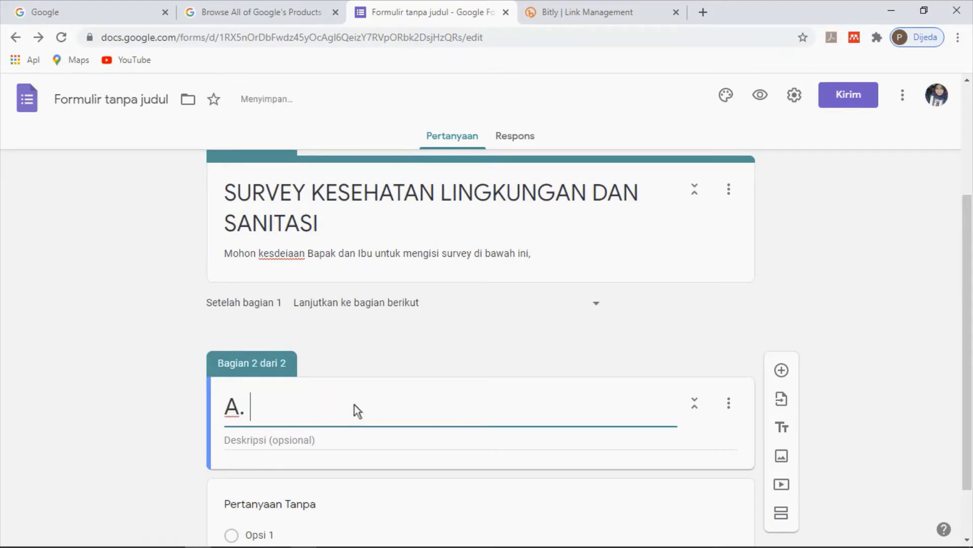
{"action": "type", "text": "IDENTITAS"}
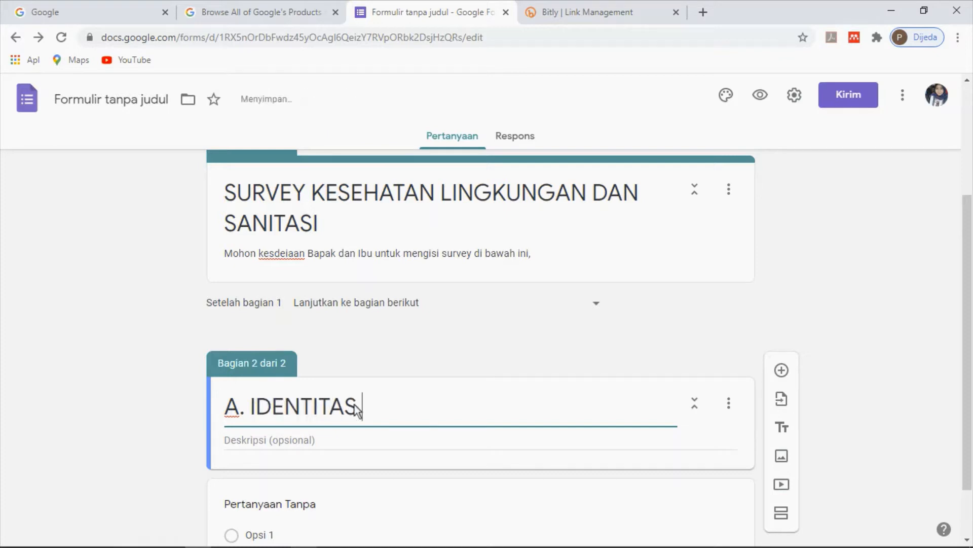
{"action": "type", "text": " RESPONDEN"}
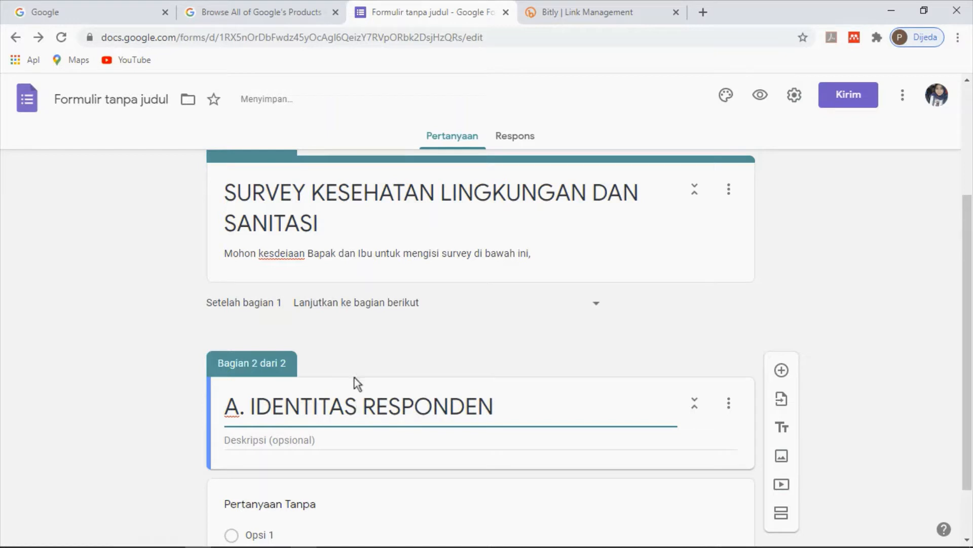
Turn the untitled question in the second section into a required question "Nama" of type Jawaban singkat.
{"action": "scroll", "coordinate": [335, 467], "scroll_direction": "down", "scroll_amount": 2}
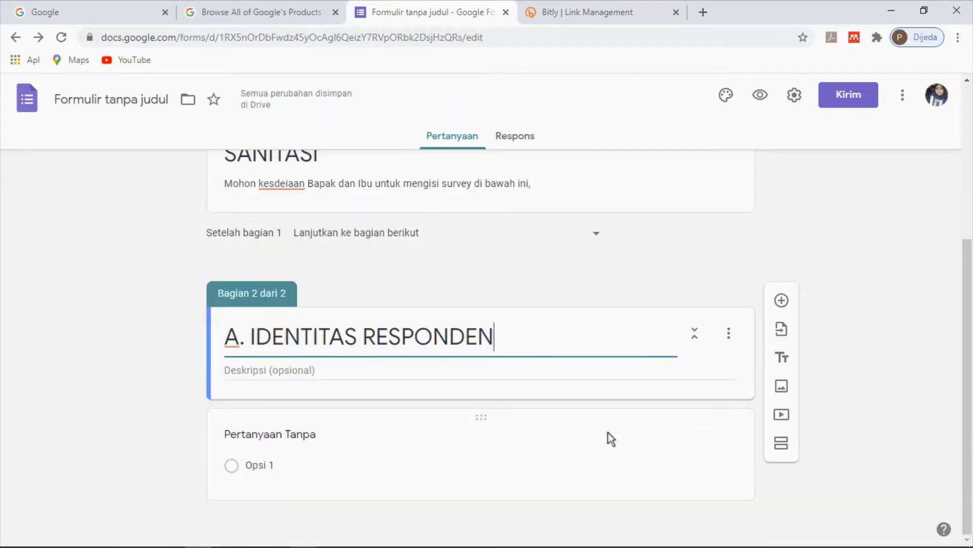
{"action": "left_click", "coordinate": [289, 439]}
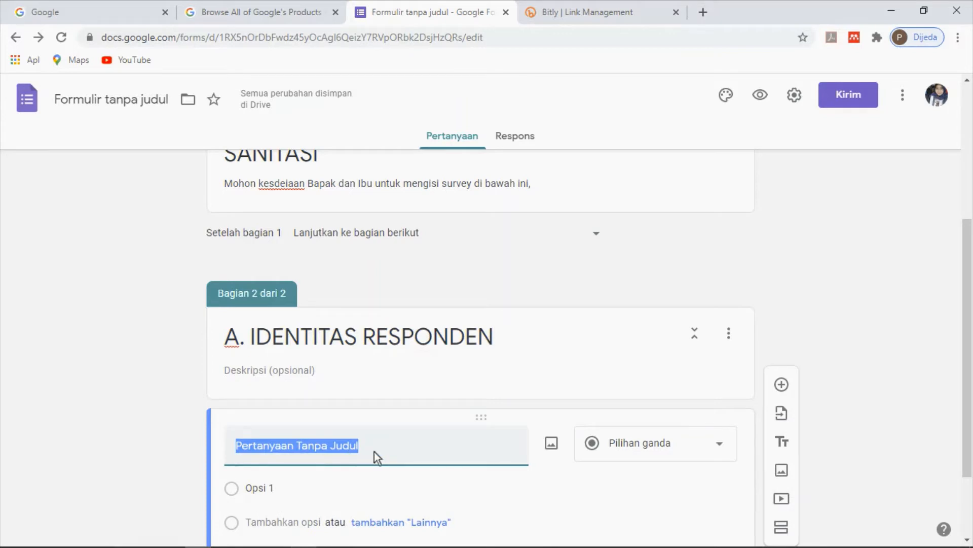
{"action": "type", "text": "nA"}
{"action": "key", "text": "BackSpace"}
{"action": "key", "text": "BackSpace"}
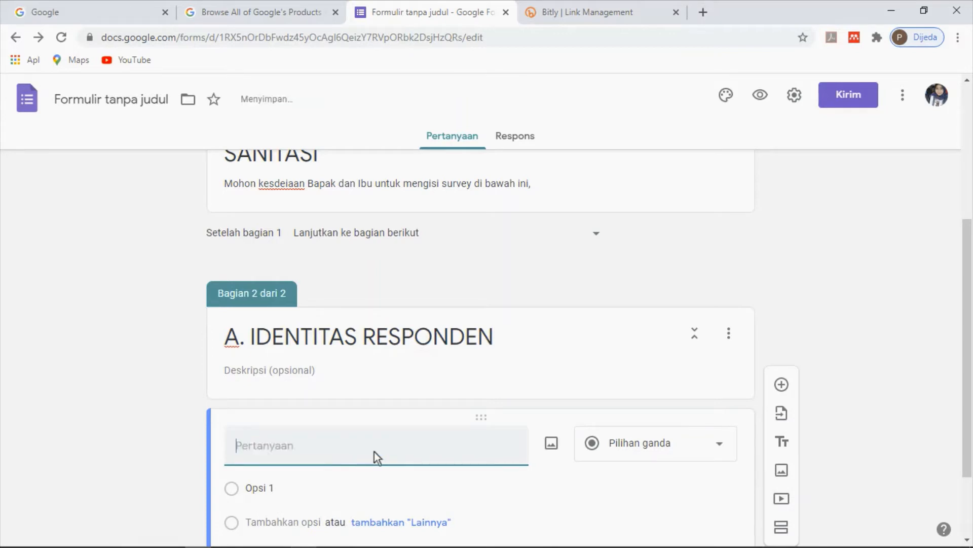
{"action": "type", "text": "Nama"}
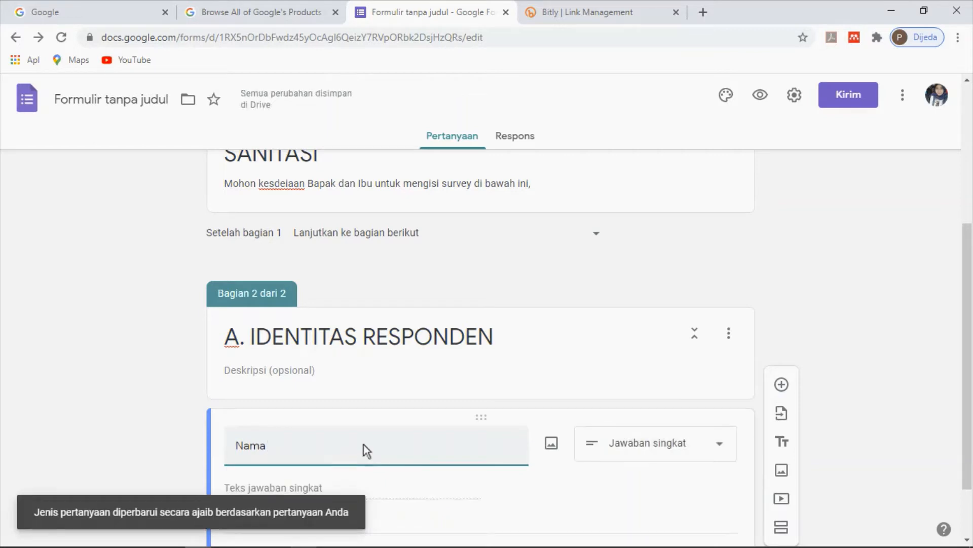
{"action": "scroll", "coordinate": [368, 444], "scroll_direction": "down", "scroll_amount": 1}
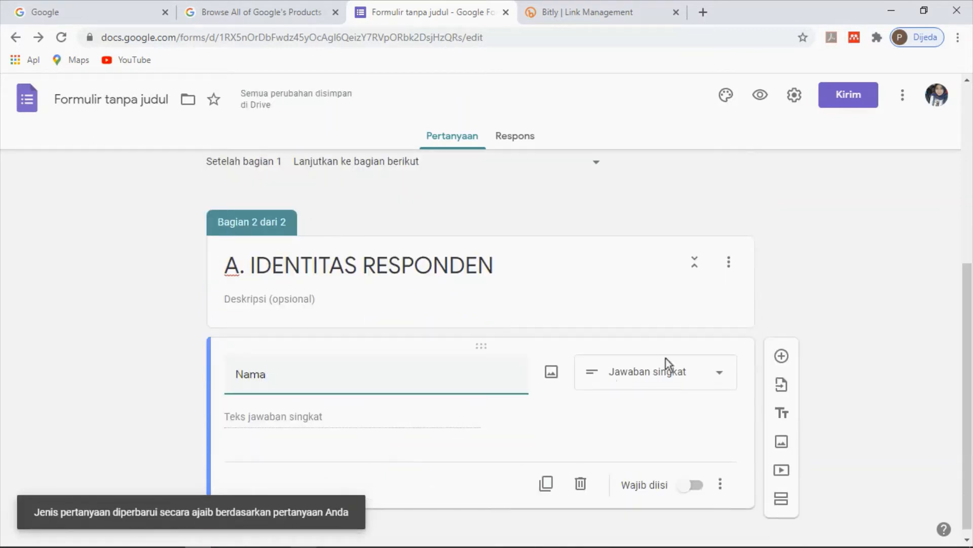
{"action": "left_click", "coordinate": [715, 367]}
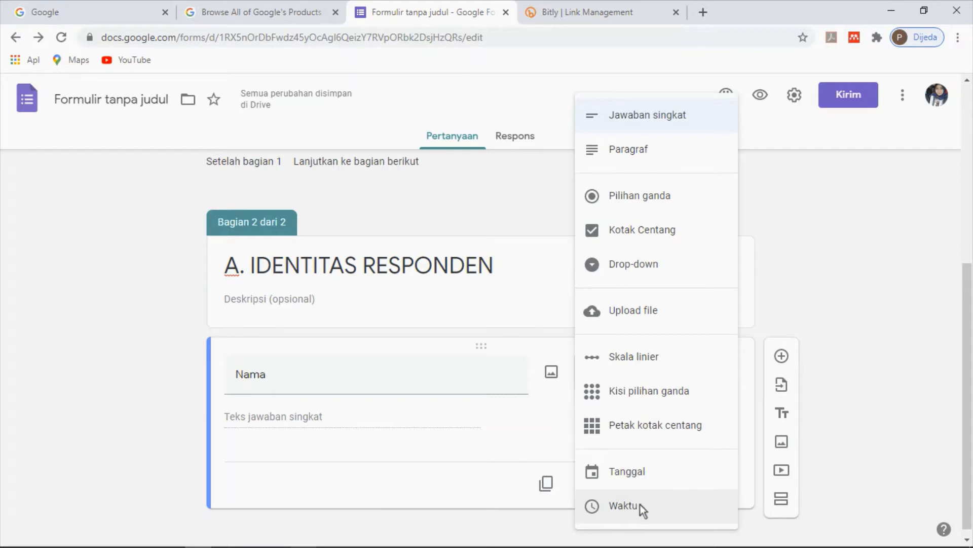
{"action": "left_click", "coordinate": [627, 115]}
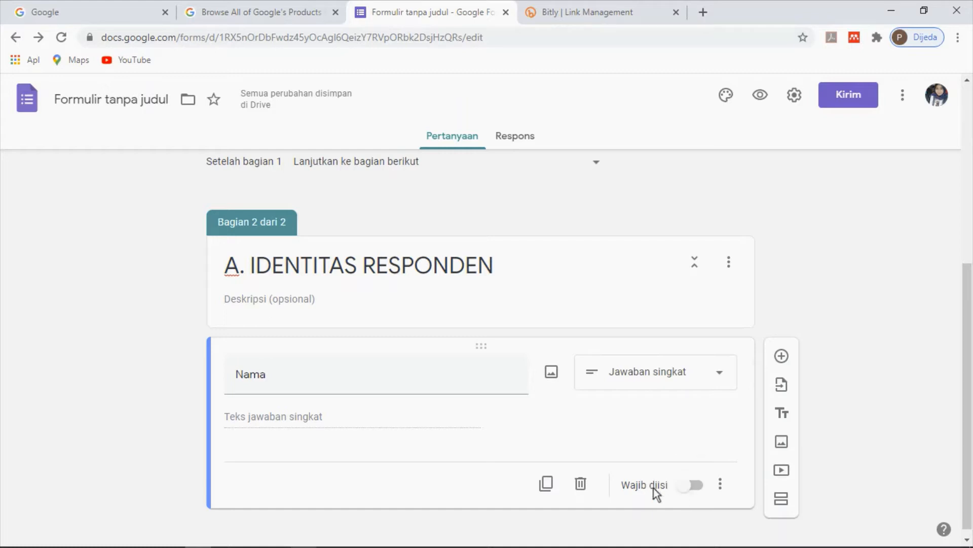
{"action": "left_click", "coordinate": [694, 484]}
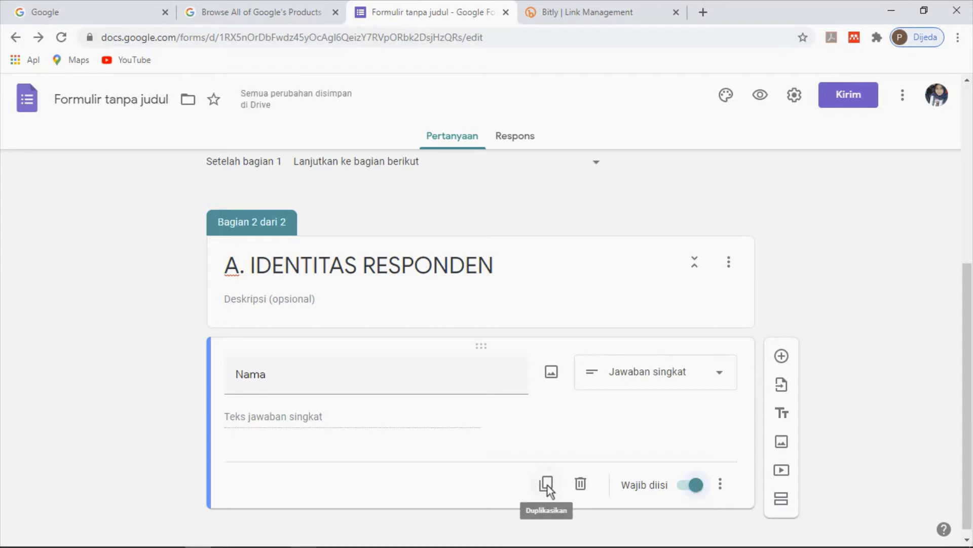
Duplicate the Nama question, rename the copy "Umur" and set its answer type to Tanggal.
{"action": "left_click", "coordinate": [546, 484]}
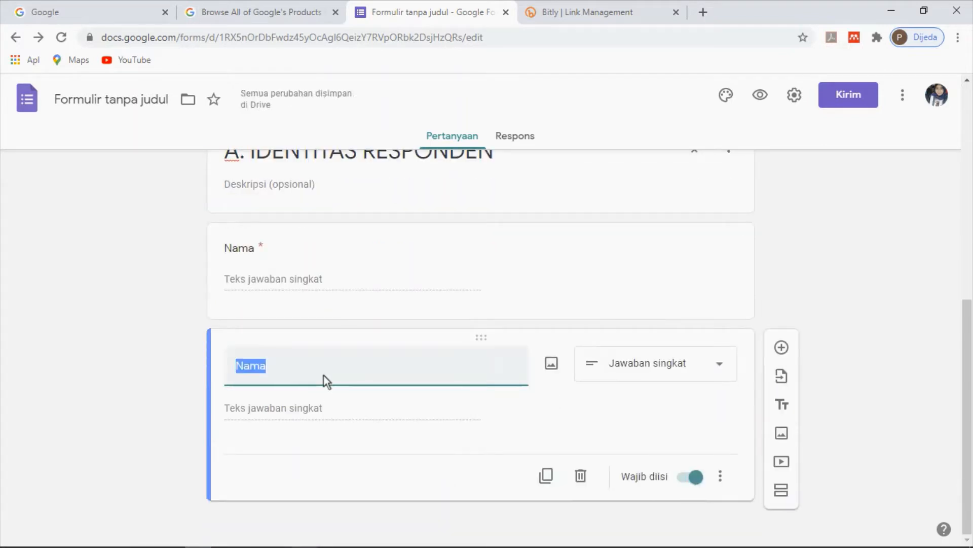
{"action": "type", "text": "Umu"}
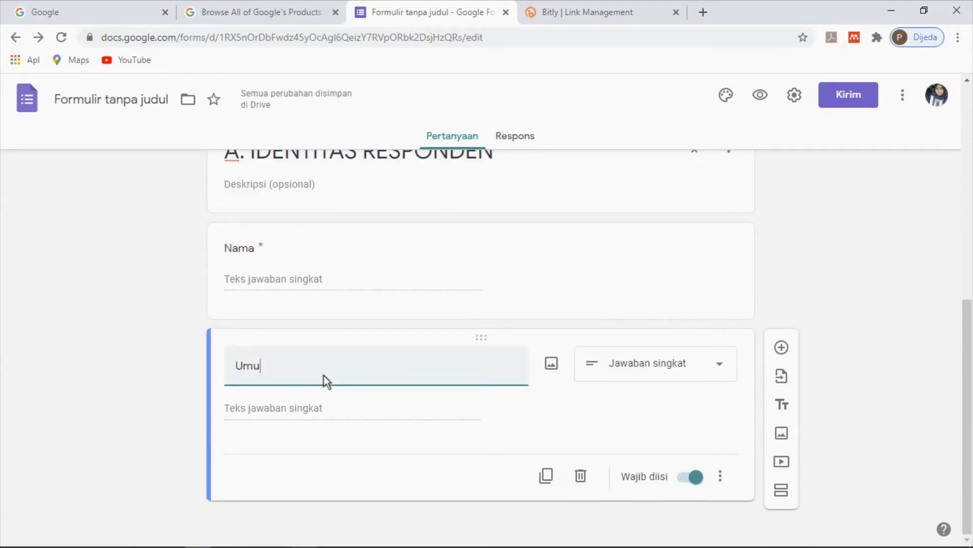
{"action": "type", "text": "r"}
{"action": "left_click", "coordinate": [703, 363]}
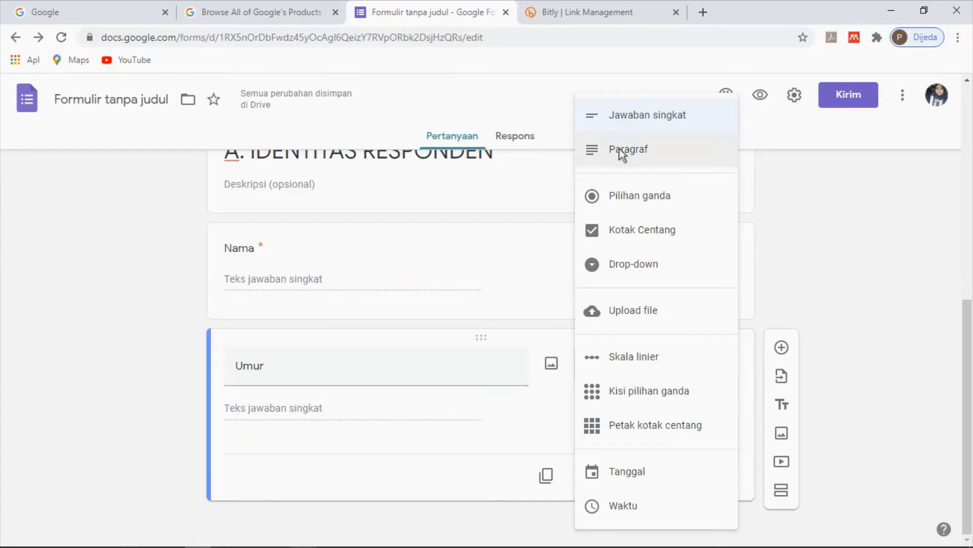
{"action": "left_click", "coordinate": [634, 473]}
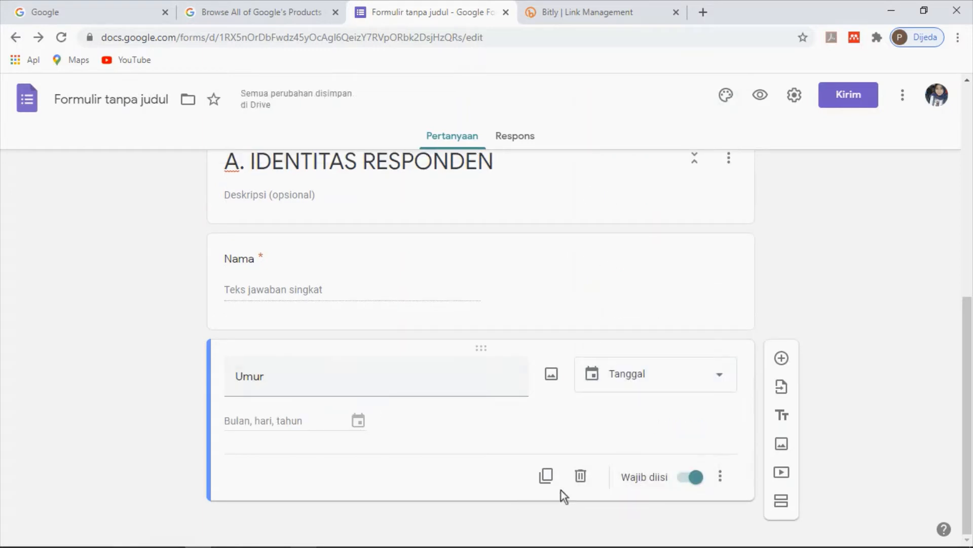
Duplicate the Umur question, rename the copy "Pendidikan" and set its answer type to Kotak Centang.
{"action": "left_click", "coordinate": [547, 477]}
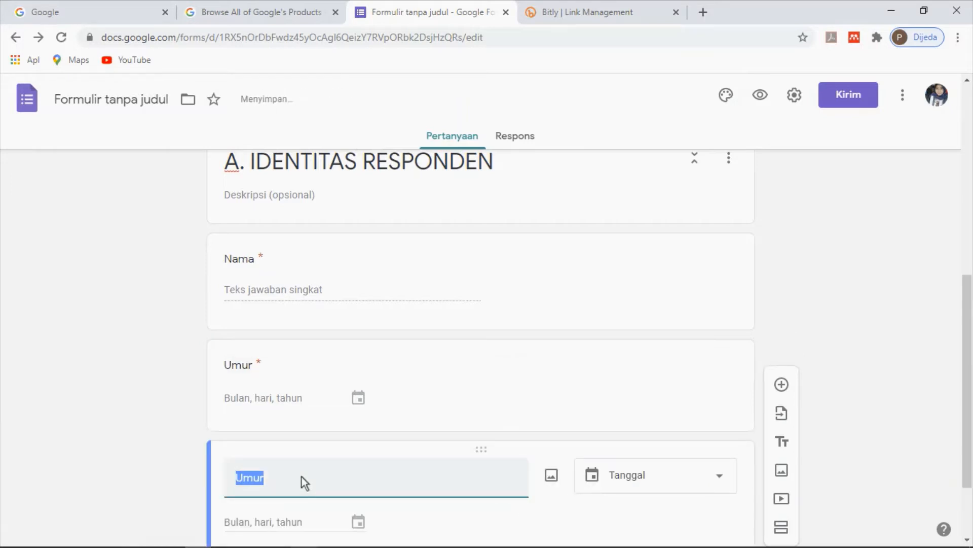
{"action": "type", "text": "Pendidikan"}
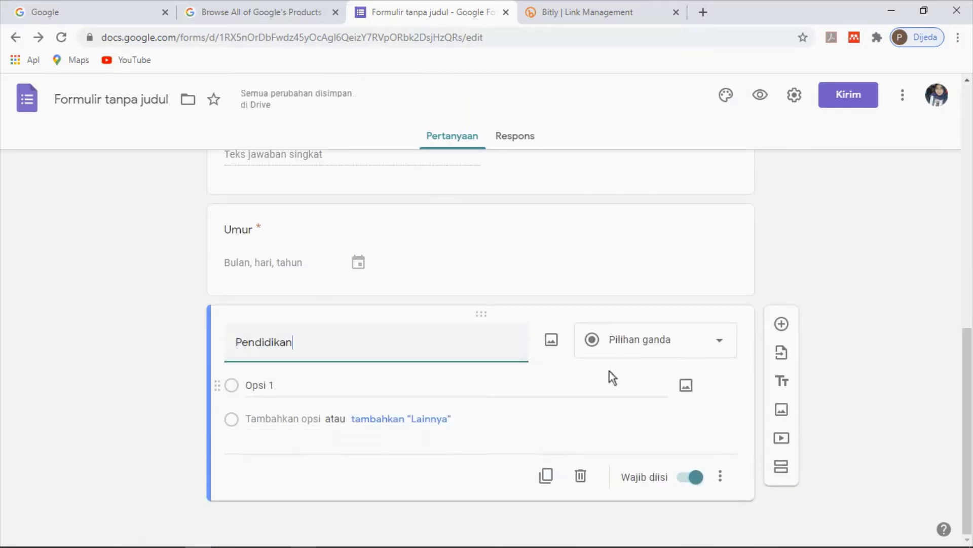
{"action": "left_click", "coordinate": [674, 341]}
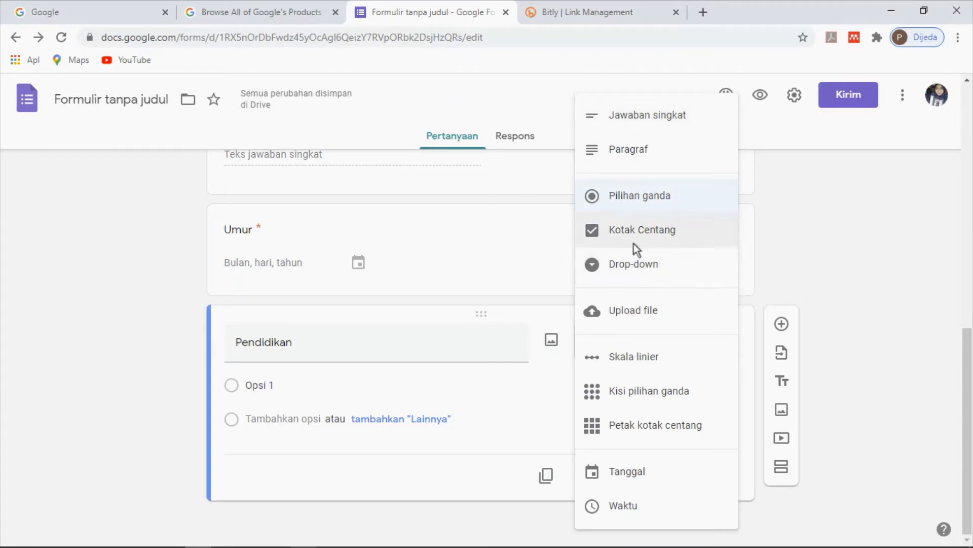
{"action": "left_click", "coordinate": [640, 229]}
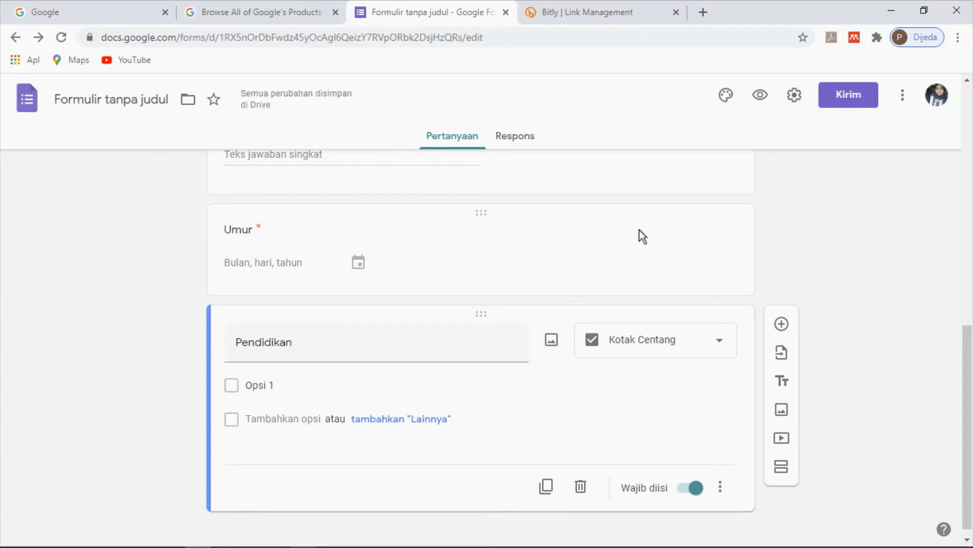
Enter SMA and D3 as the first two answer options of the Pendidikan question and start further options below them.
{"action": "left_click", "coordinate": [268, 388]}
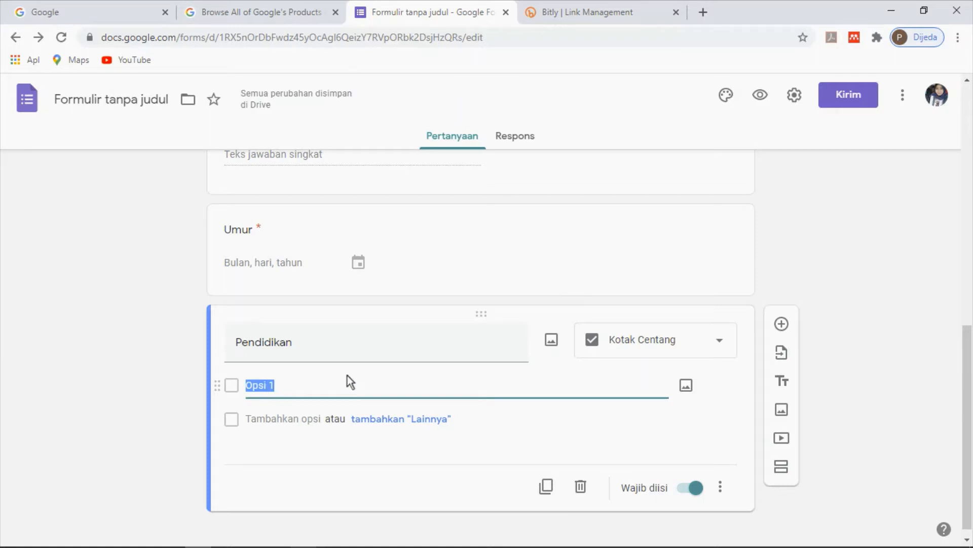
{"action": "type", "text": "SA"}
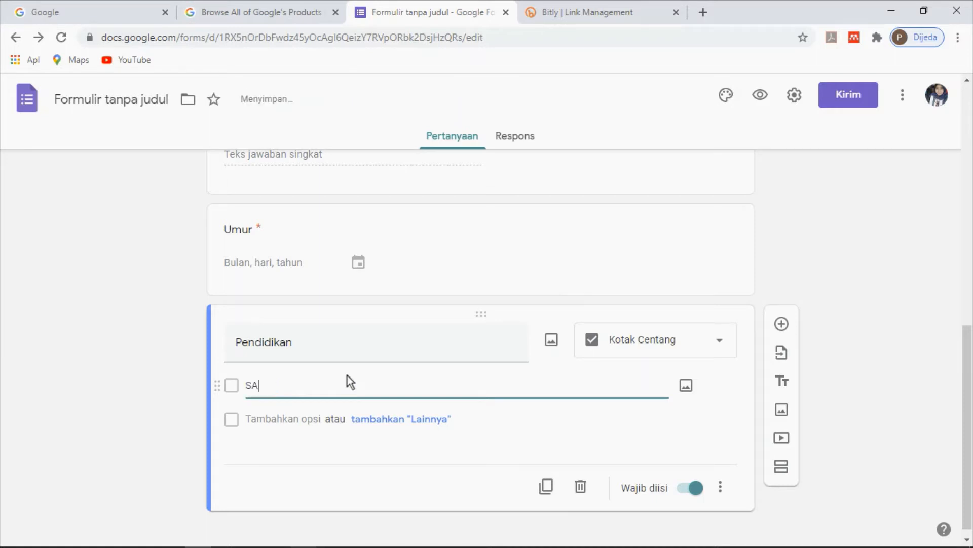
{"action": "key", "text": "BackSpace"}
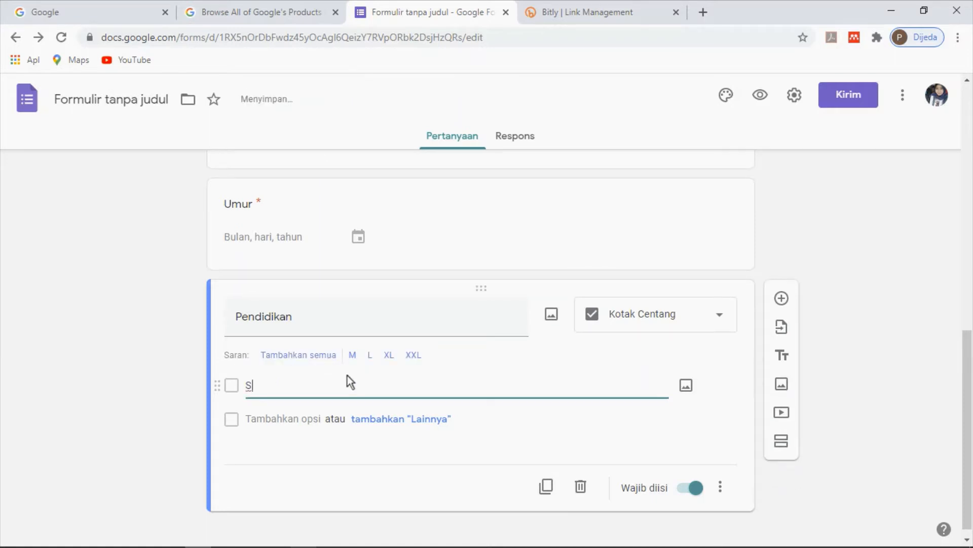
{"action": "type", "text": "MA"}
{"action": "left_click", "coordinate": [388, 452]}
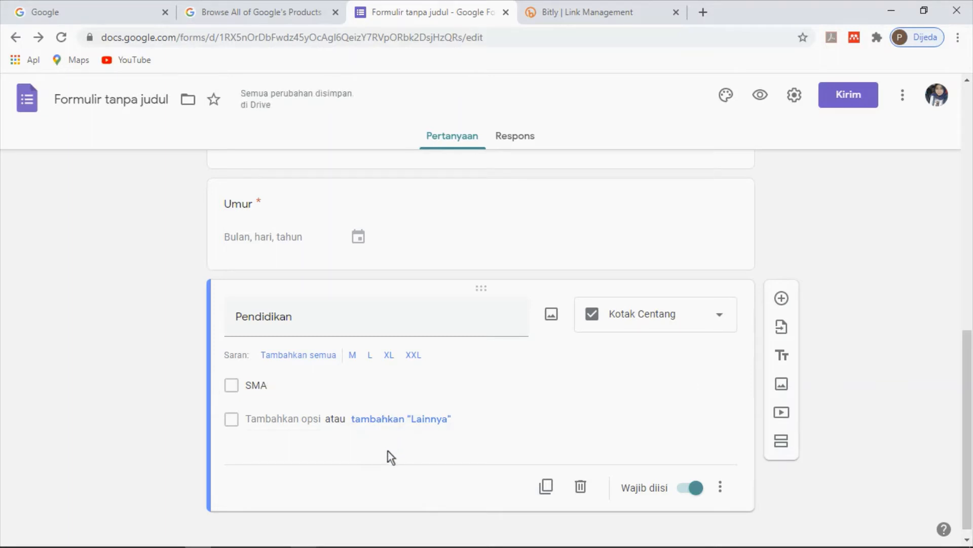
{"action": "left_click", "coordinate": [252, 418]}
{"action": "type", "text": "M"}
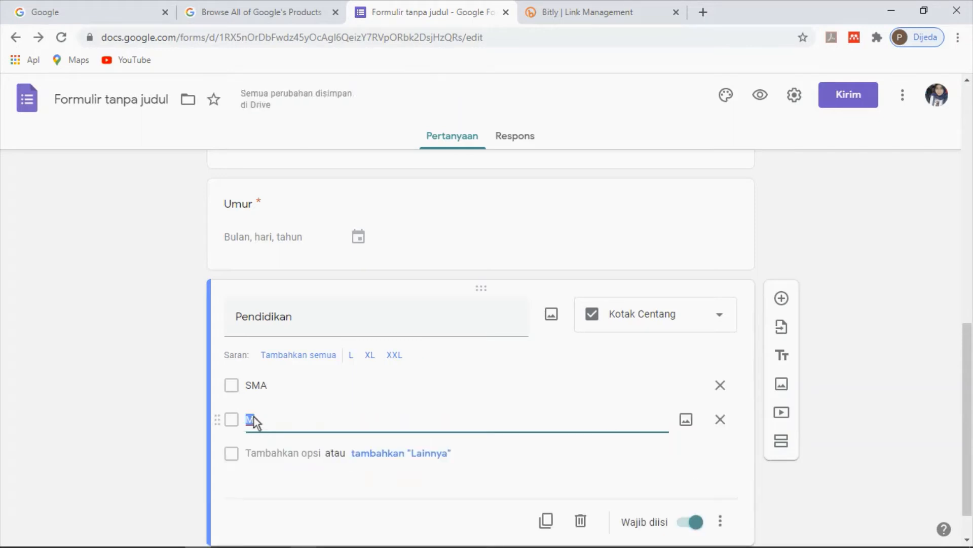
{"action": "type", "text": "3"}
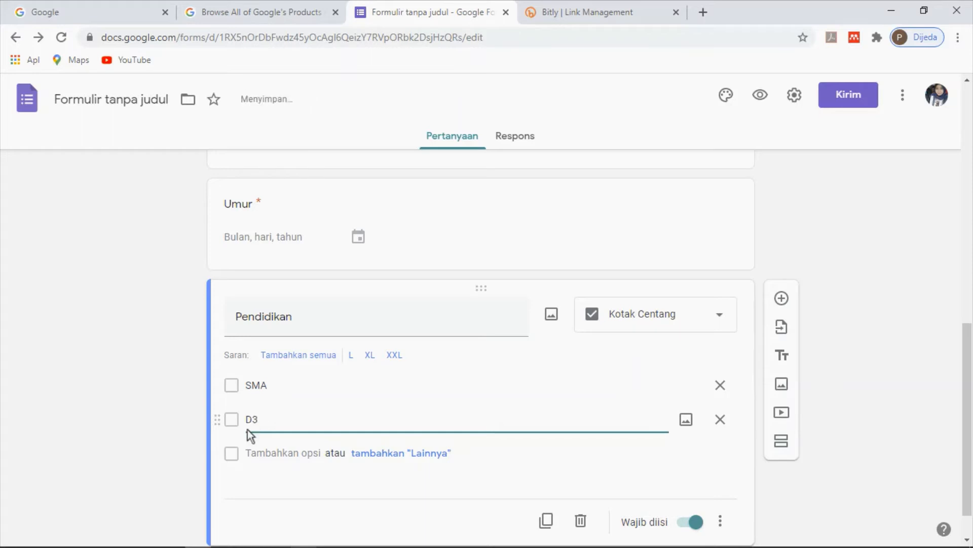
{"action": "left_click", "coordinate": [263, 452]}
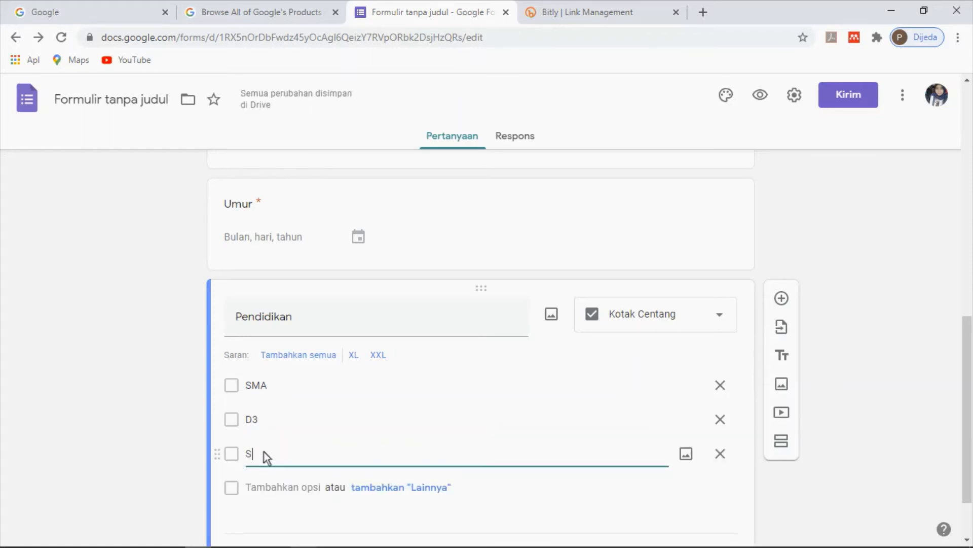
{"action": "left_click", "coordinate": [269, 482]}
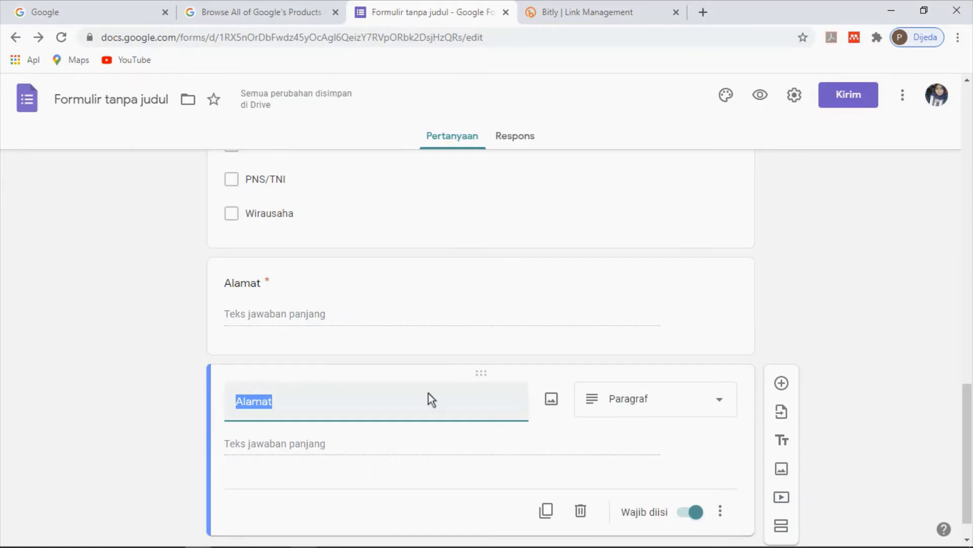
Delete the duplicate Alamat question and add a new section below titled "B. ASPEK KESEHATAN LINGKUNGAN".
{"action": "left_click", "coordinate": [583, 510]}
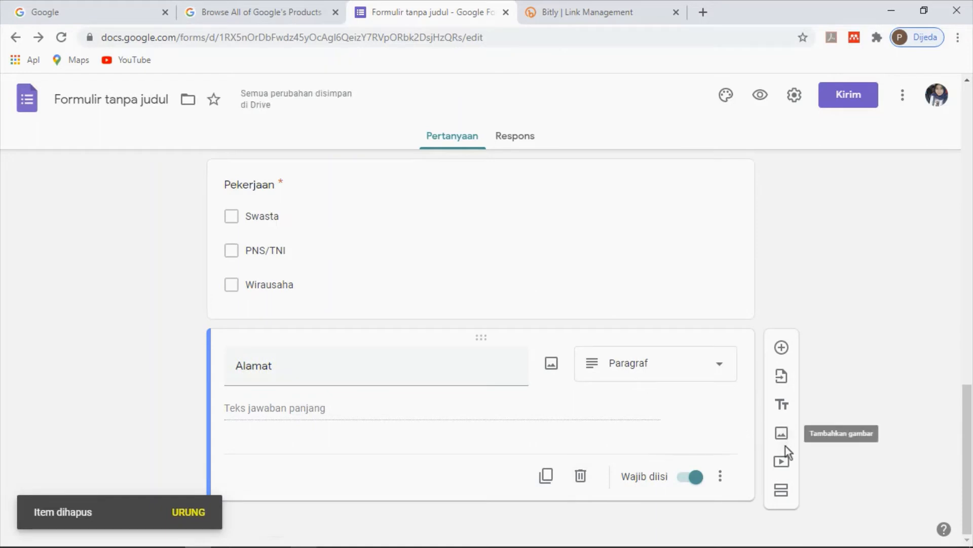
{"action": "left_click", "coordinate": [783, 491]}
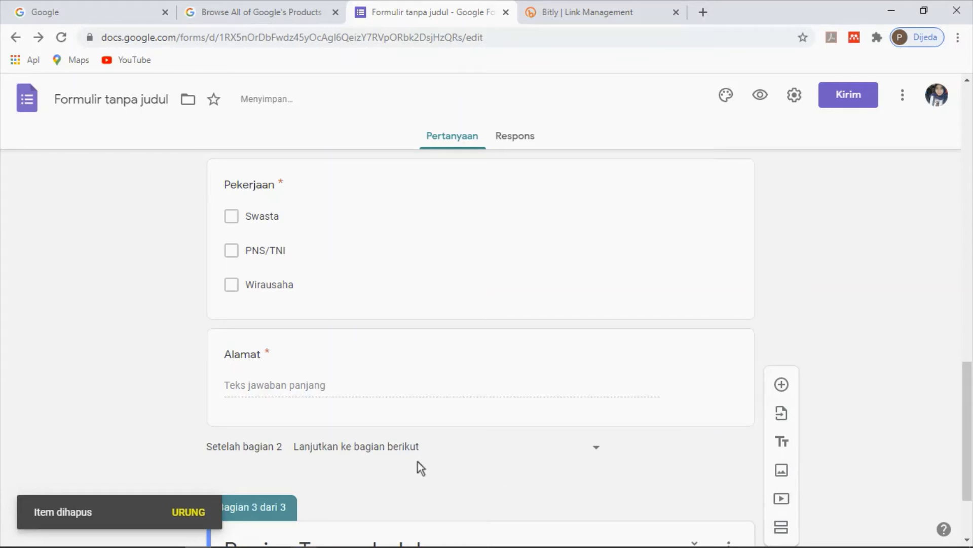
{"action": "left_click", "coordinate": [294, 443]}
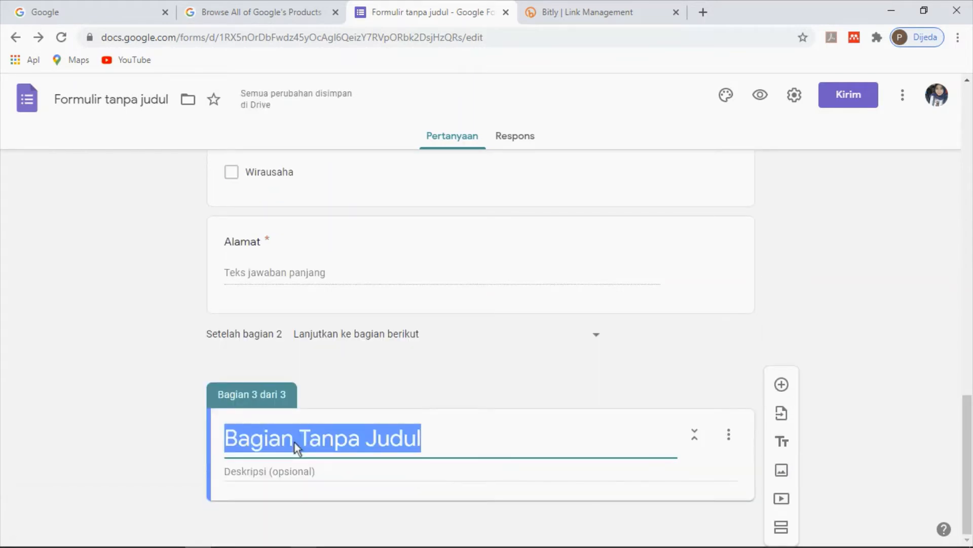
{"action": "type", "text": "B"}
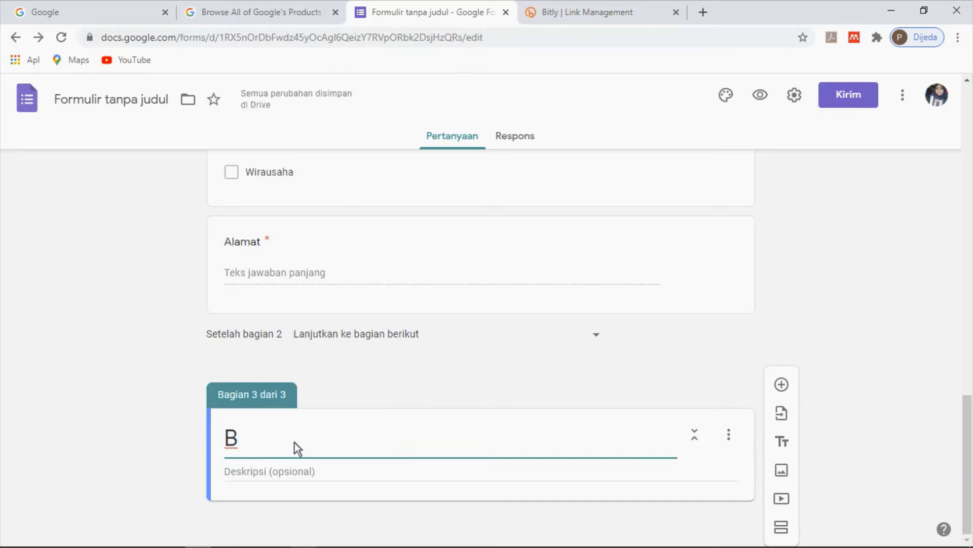
{"action": "type", "text": ". ASP"}
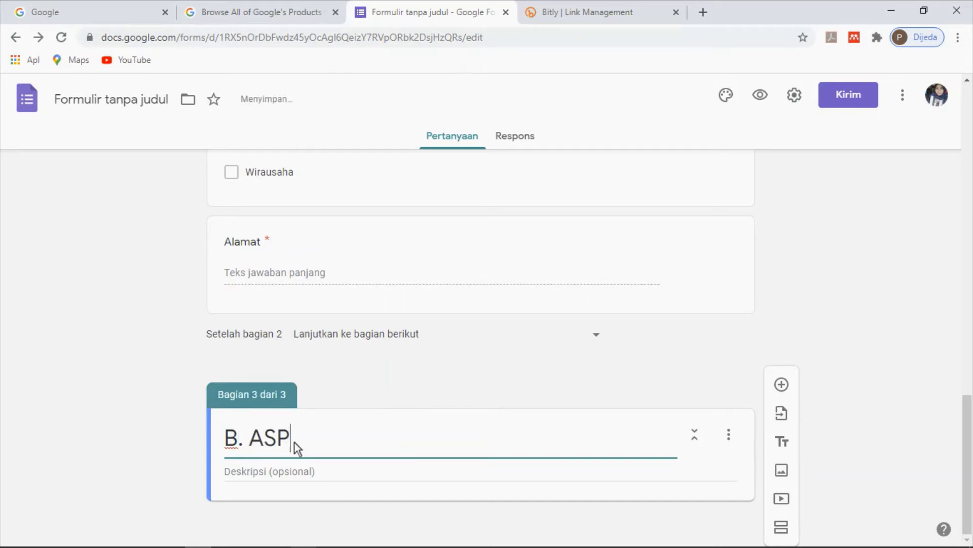
{"action": "type", "text": "EK KESEHATAN "}
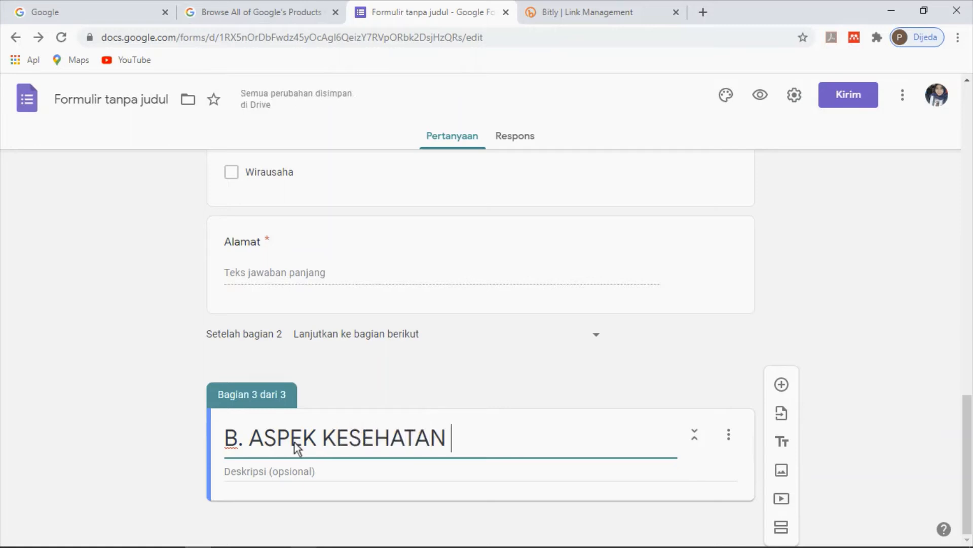
{"action": "type", "text": "LINGKUNGAB"}
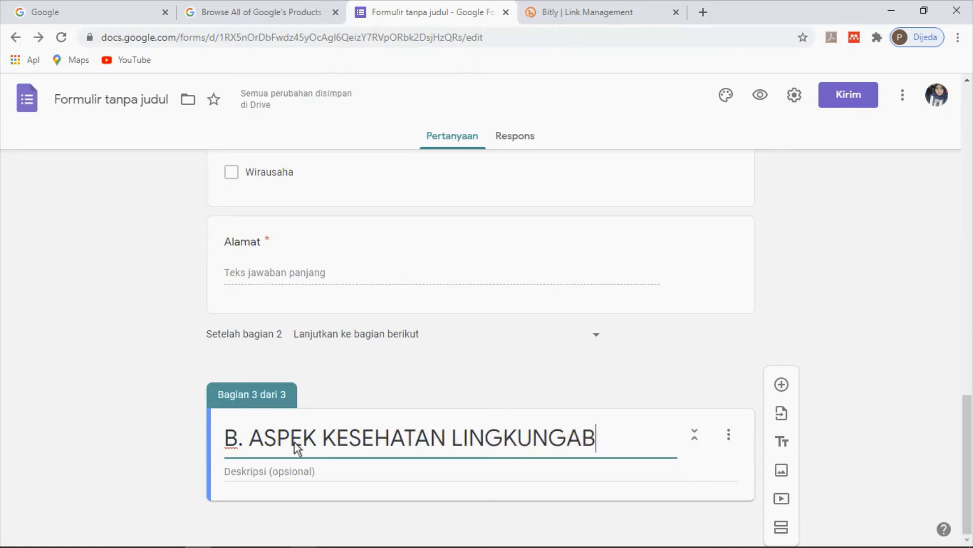
{"action": "key", "text": "BackSpace"}
{"action": "type", "text": "N"}
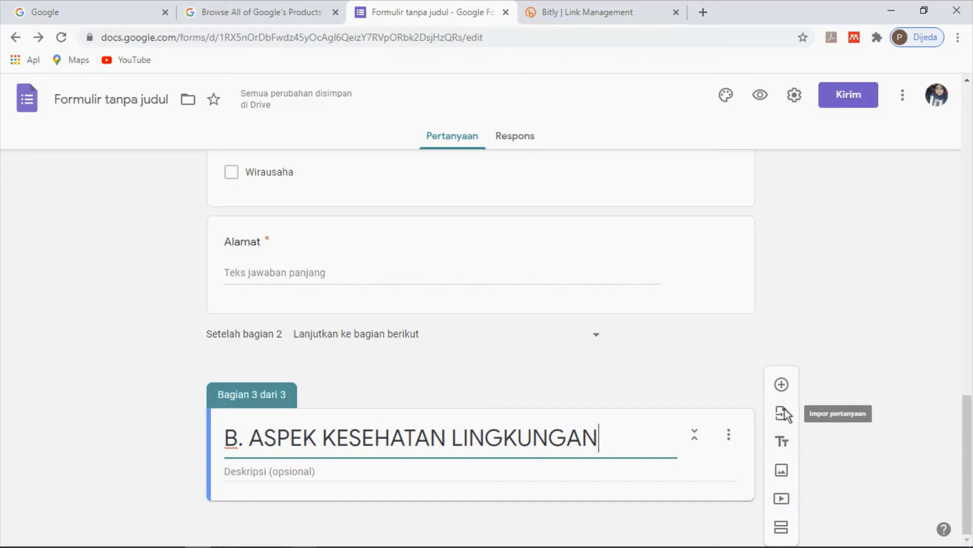
Add a question to section B reading "Apakah tersedia tempat pebuangan sampah di rumah anda?".
{"action": "left_click", "coordinate": [789, 386]}
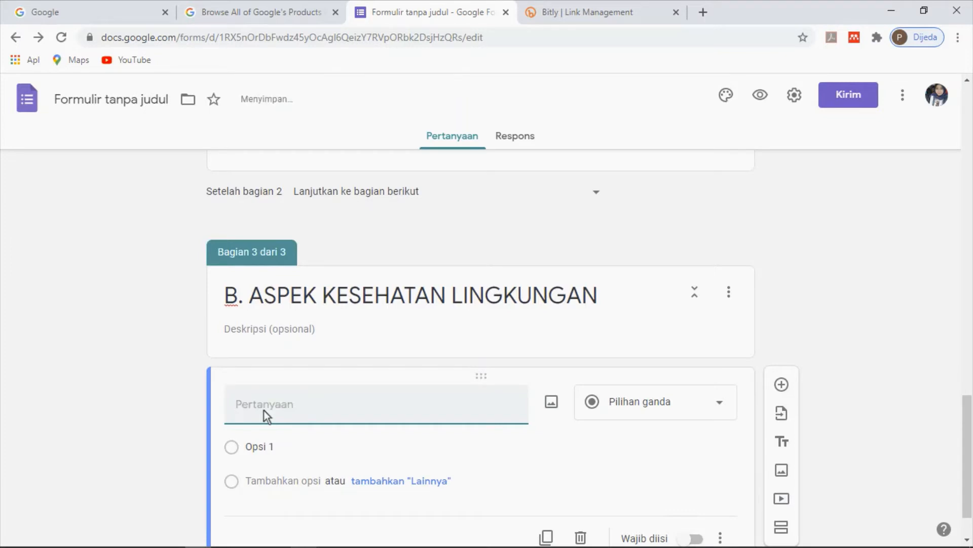
{"action": "type", "text": "Apakah "}
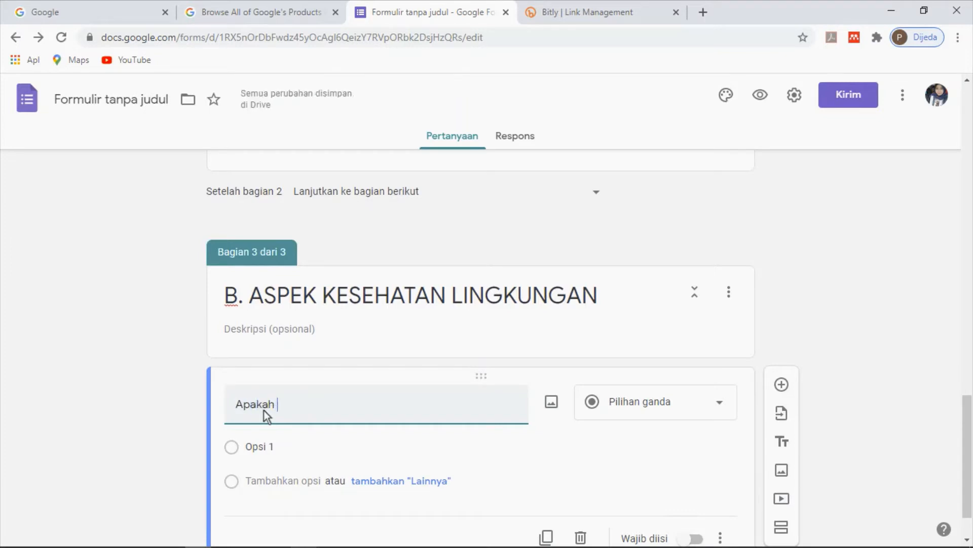
{"action": "type", "text": "tersedia tempat "}
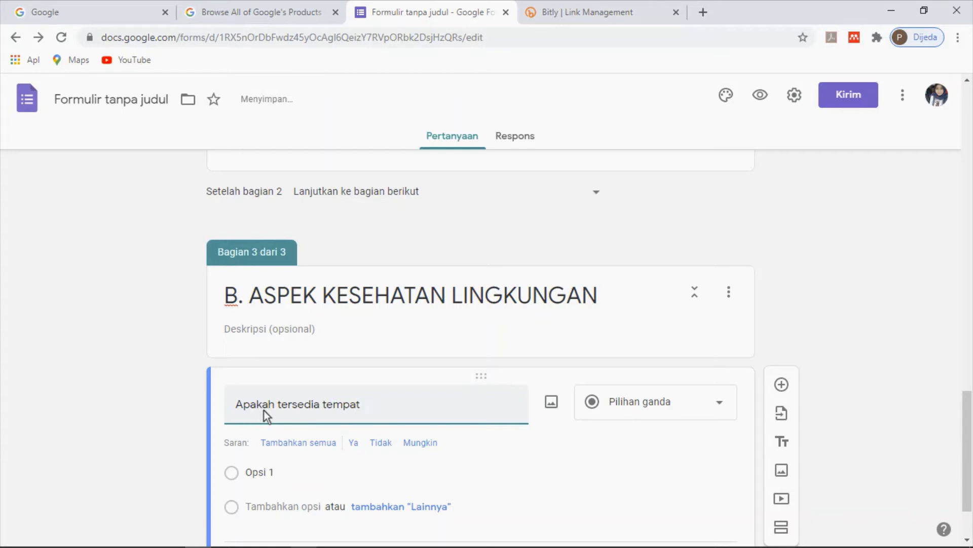
{"action": "type", "text": "pebuangan s"}
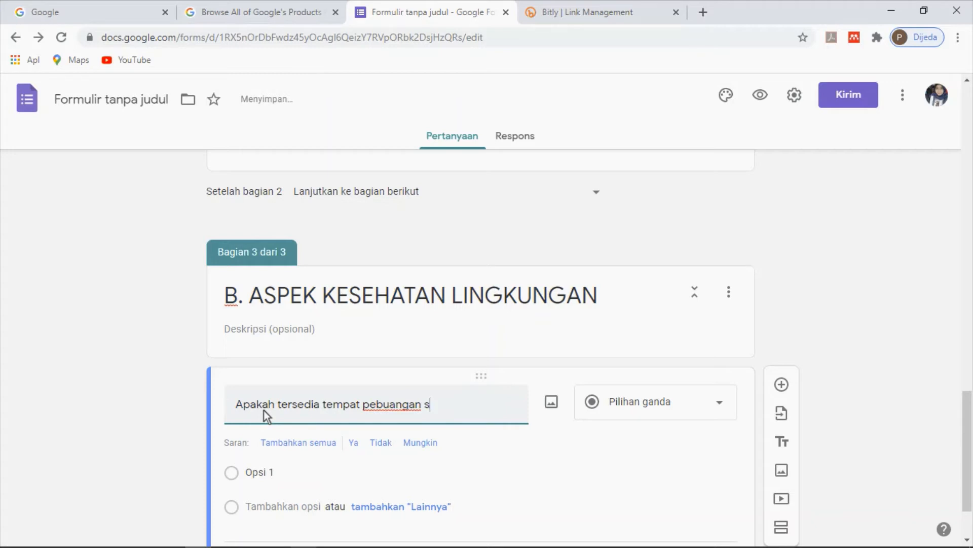
{"action": "type", "text": "ampah t"}
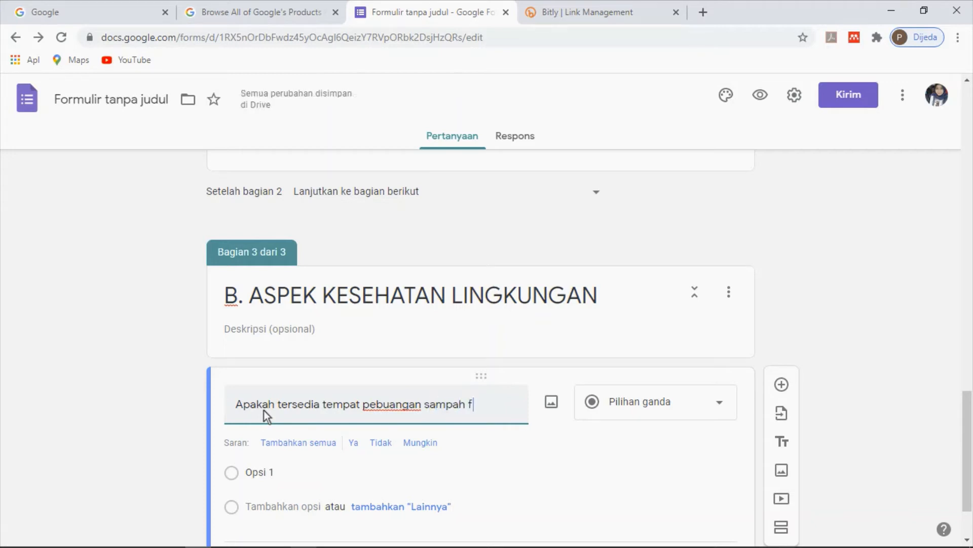
{"action": "key", "text": "BackSpace"}
{"action": "type", "text": "di "}
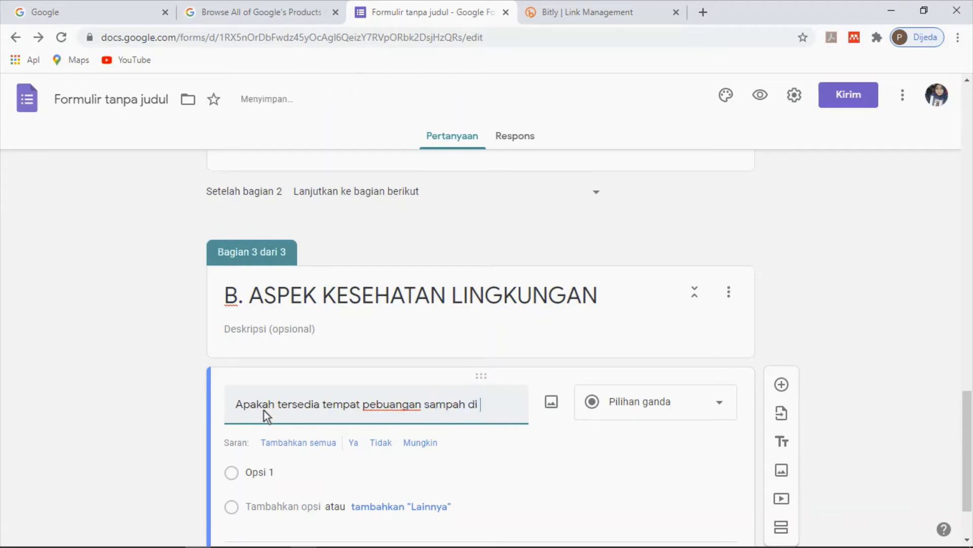
{"action": "type", "text": "rumah a"}
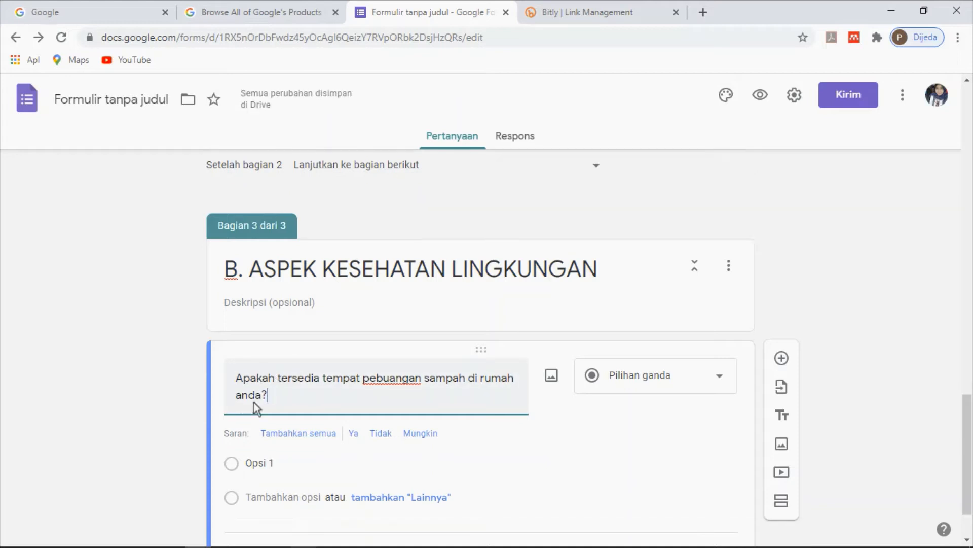
Keep the waste-disposal question as Pilihan ganda and give it the answer options Ya and Tidak.
{"action": "scroll", "coordinate": [255, 400], "scroll_direction": "down", "scroll_amount": 1}
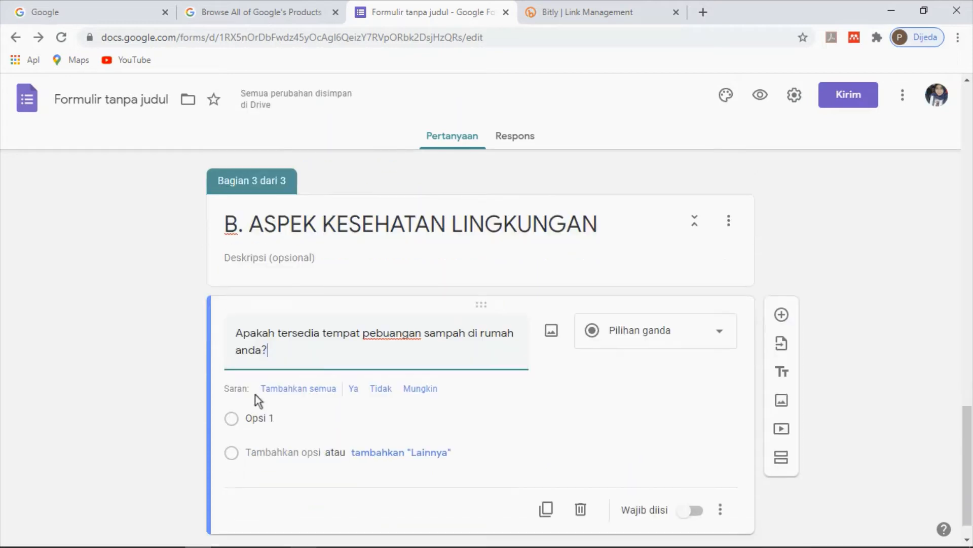
{"action": "left_click", "coordinate": [627, 330]}
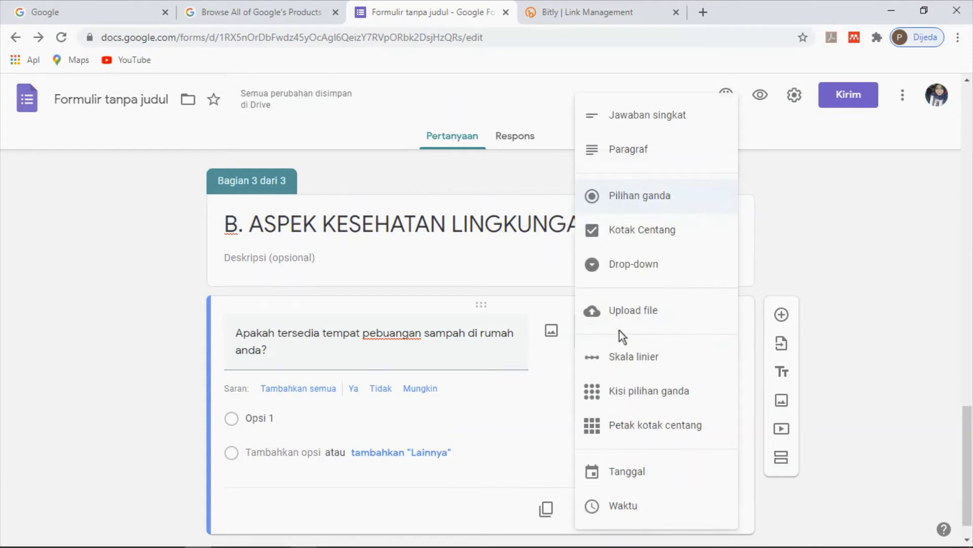
{"action": "left_click", "coordinate": [489, 336]}
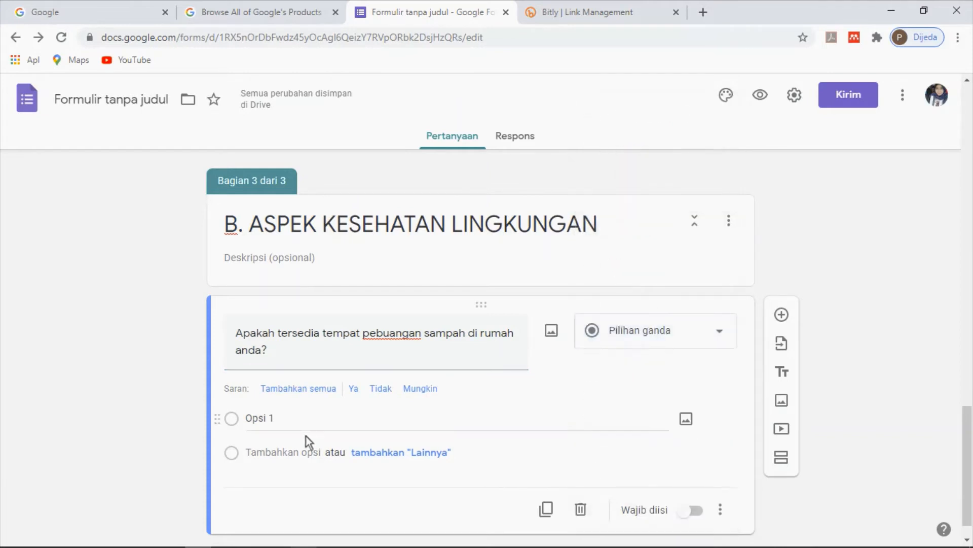
{"action": "left_click", "coordinate": [275, 421]}
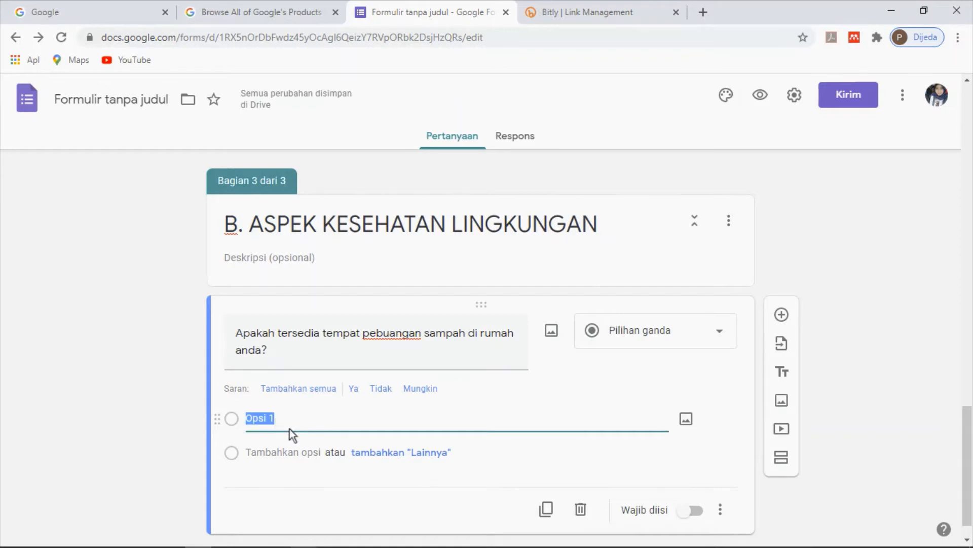
{"action": "type", "text": "Ya"}
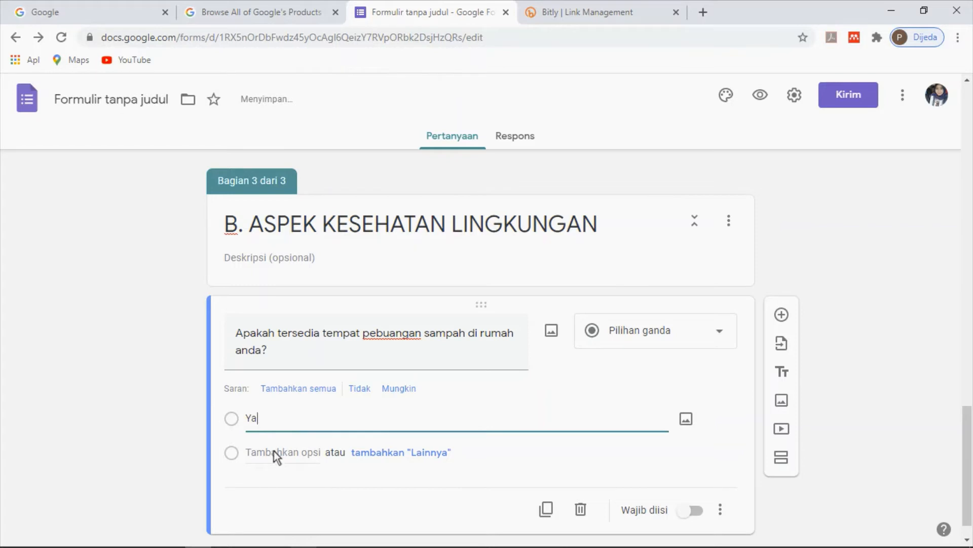
{"action": "left_click", "coordinate": [273, 452]}
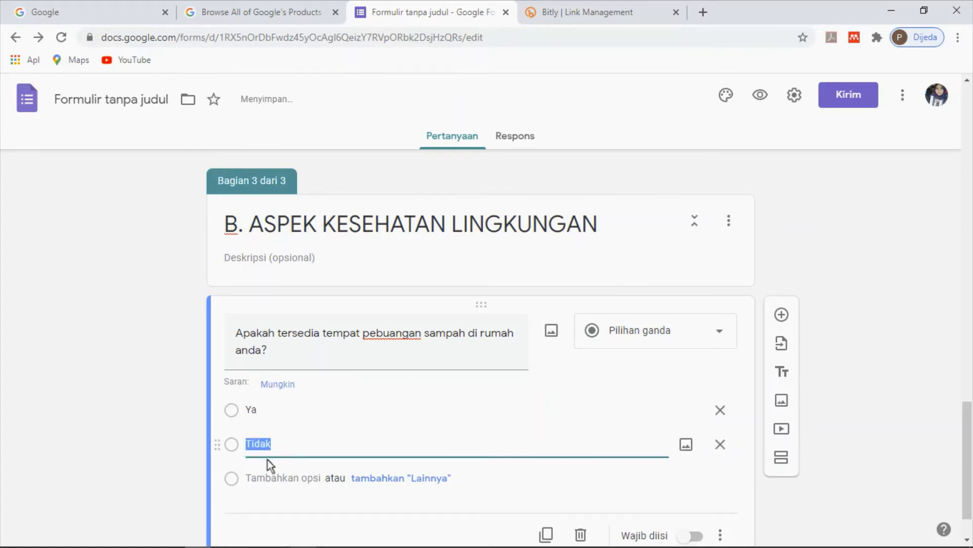
{"action": "left_click", "coordinate": [245, 505]}
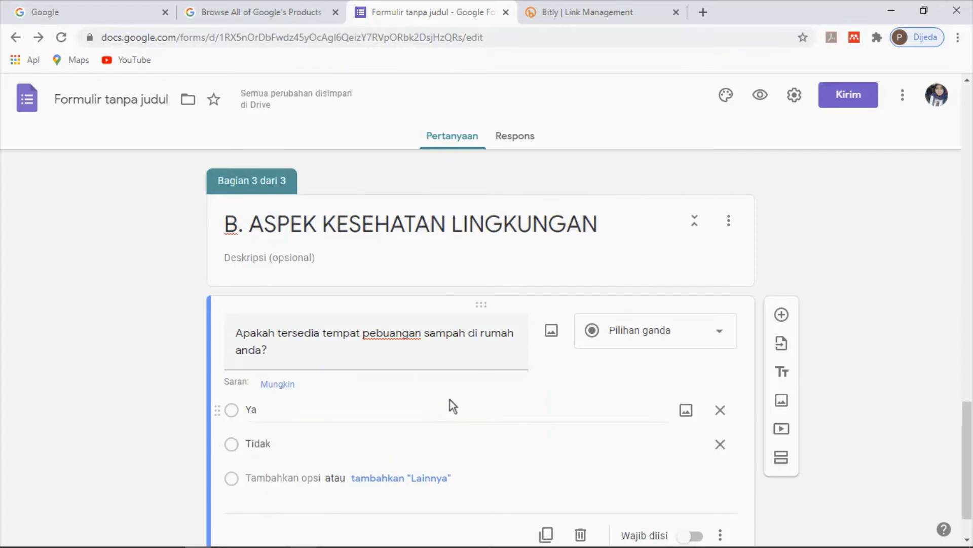
Duplicate the waste-disposal question and retitle the copy "Jika ya, apa jenis tempat pembuangan sampah yang anda miliki?".
{"action": "scroll", "coordinate": [449, 409], "scroll_direction": "down", "scroll_amount": 2}
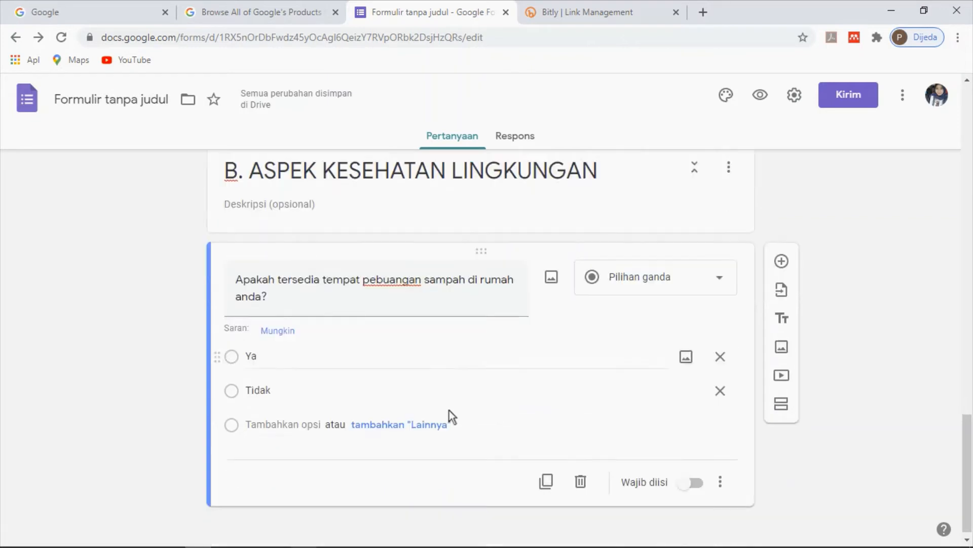
{"action": "left_click", "coordinate": [546, 476]}
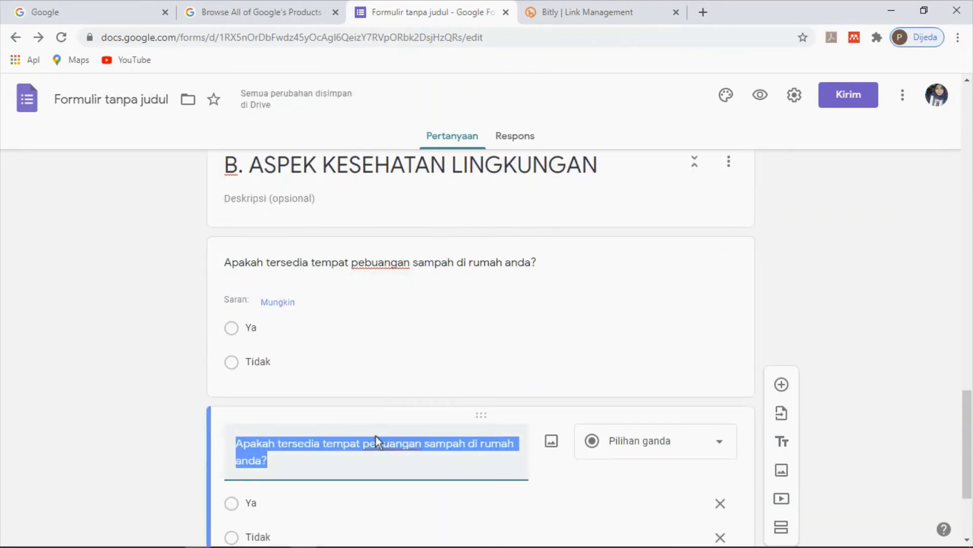
{"action": "type", "text": "Jika"}
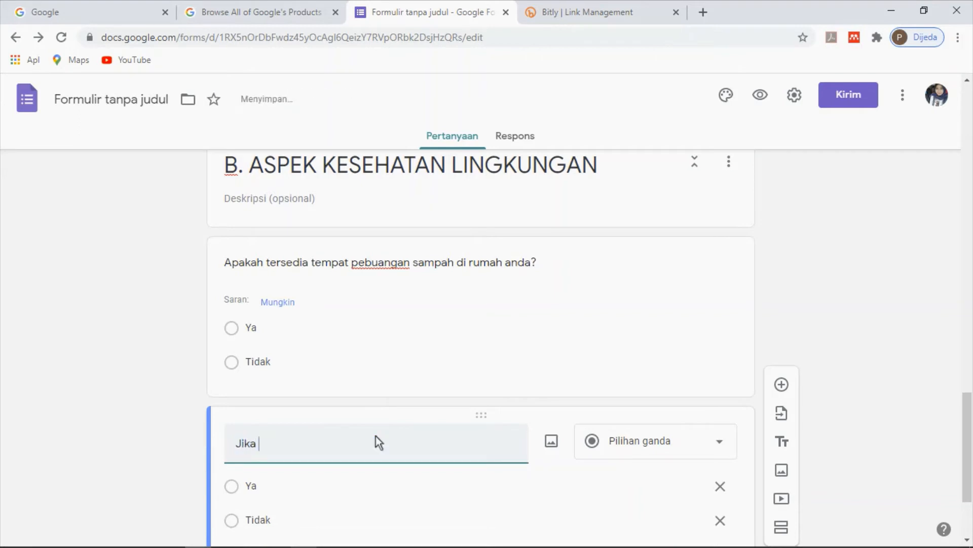
{"action": "type", "text": " ya, a"}
{"action": "type", "text": "pa jenis tempat p"}
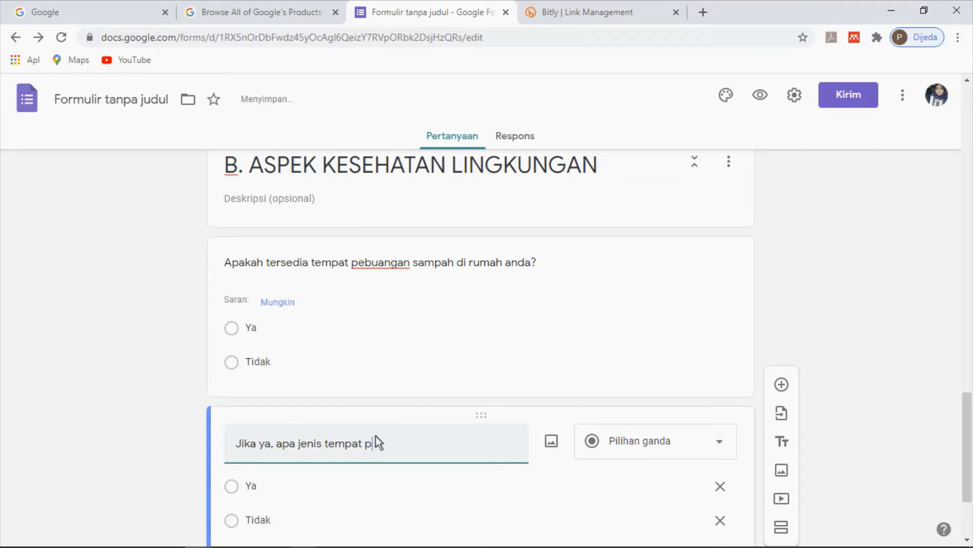
{"action": "type", "text": "embuangan sampah yang anda"}
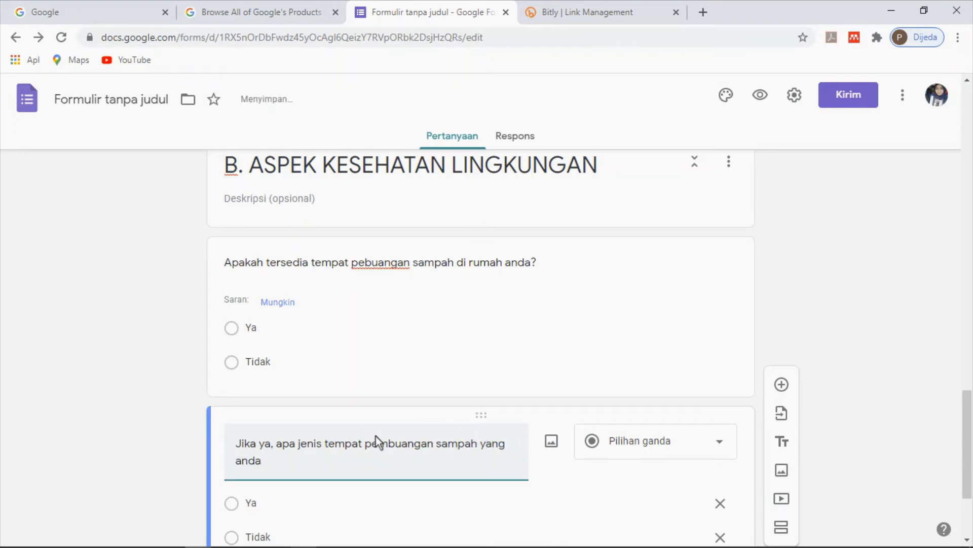
{"action": "type", "text": " miliki?"}
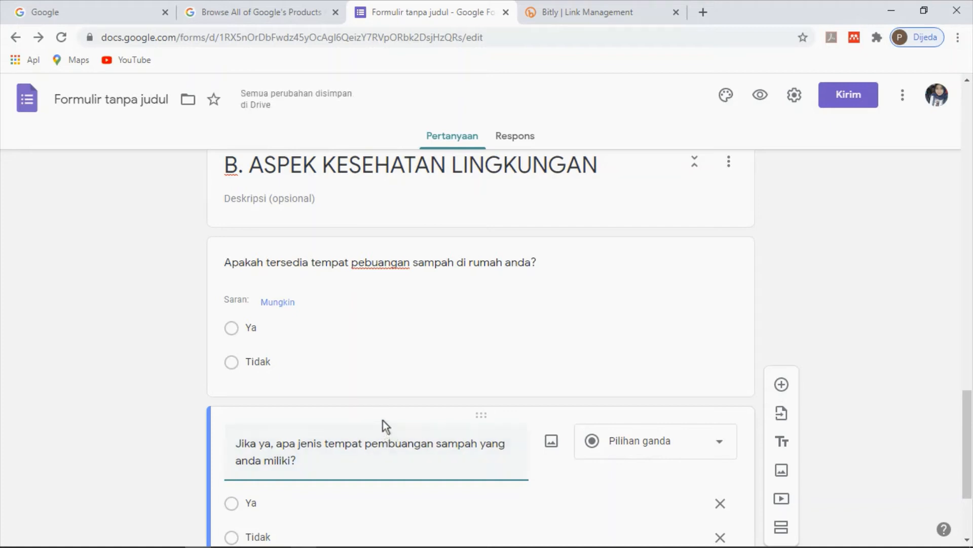
Keep the duplicated question as Pilihan ganda and start replacing its first answer option Ya with text beginning "Temp".
{"action": "scroll", "coordinate": [278, 424], "scroll_direction": "down", "scroll_amount": 1}
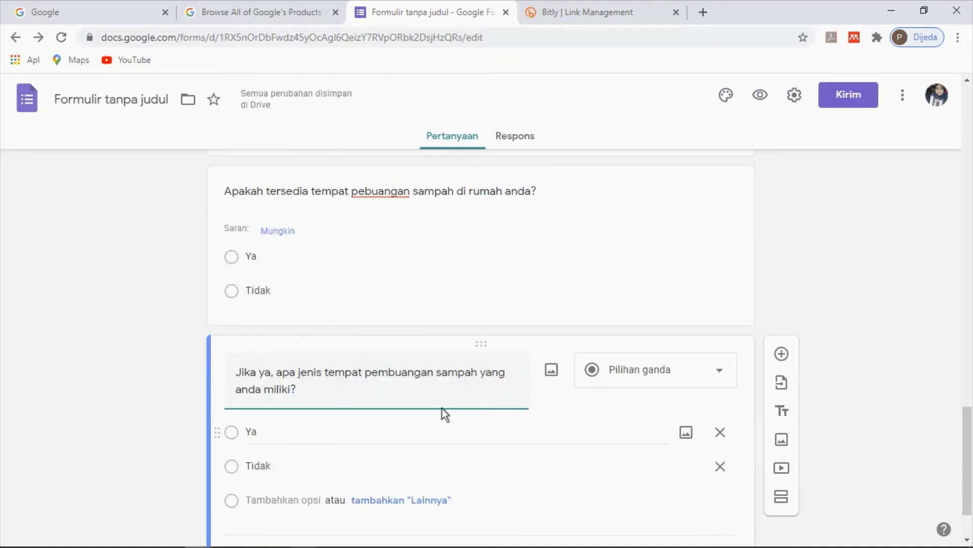
{"action": "left_click", "coordinate": [616, 371]}
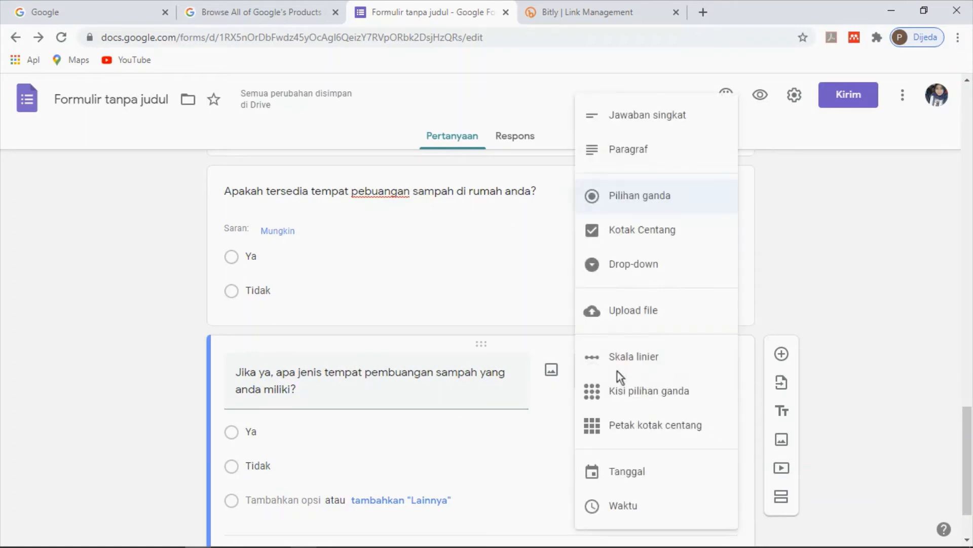
{"action": "left_click", "coordinate": [640, 196]}
{"action": "left_click", "coordinate": [262, 432]}
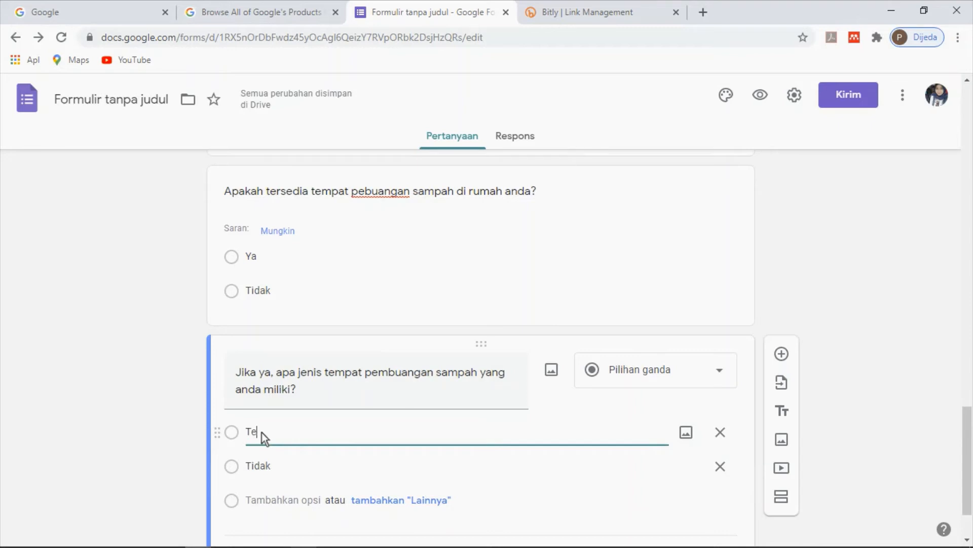
{"action": "type", "text": "Temp"}
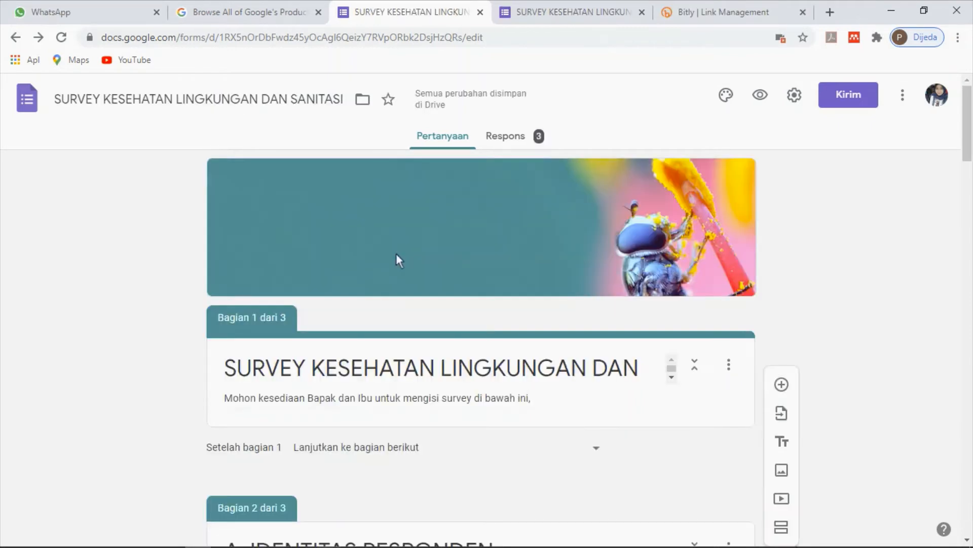
Prefix the two answer options of the waste-bin type question in section B with "a." and "b.".
{"action": "scroll", "coordinate": [420, 289], "scroll_direction": "down", "scroll_amount": 10}
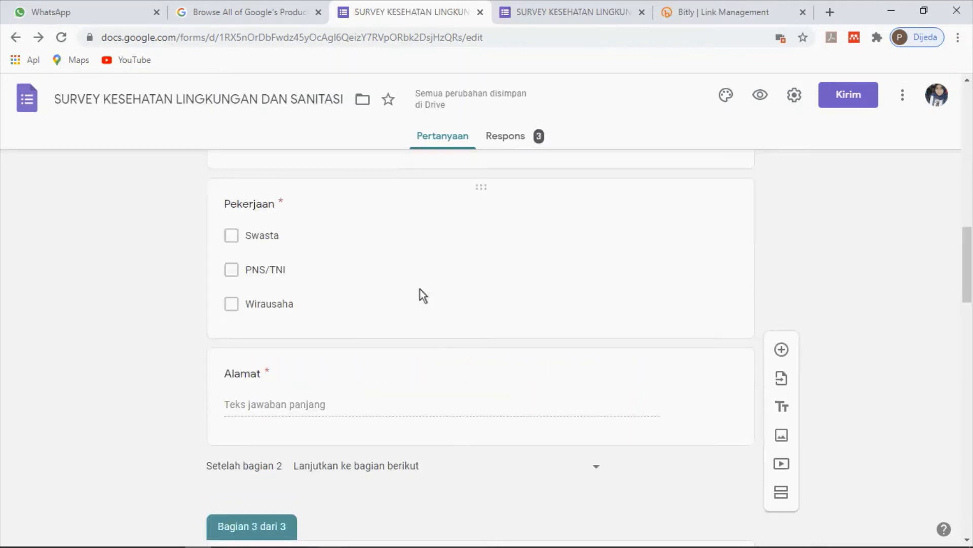
{"action": "scroll", "coordinate": [420, 289], "scroll_direction": "down", "scroll_amount": 6}
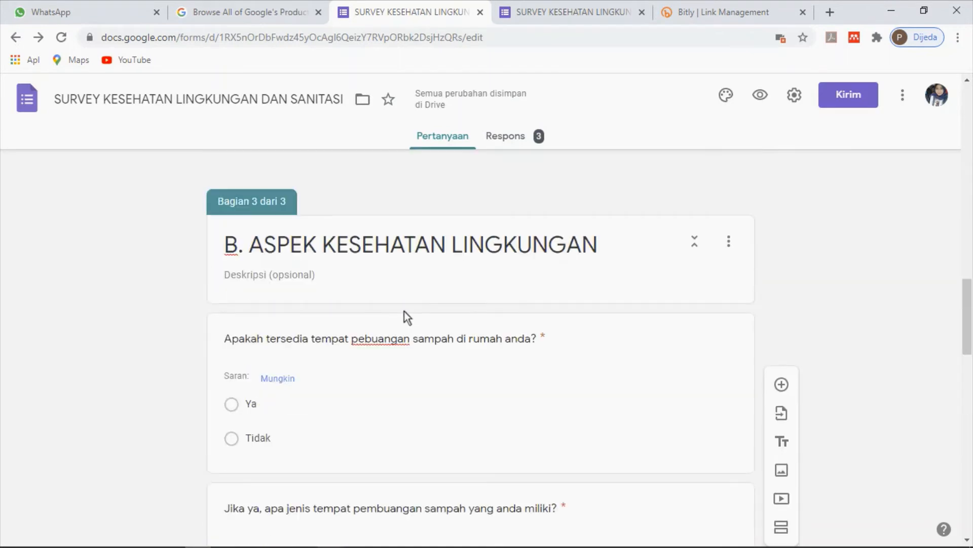
{"action": "scroll", "coordinate": [398, 318], "scroll_direction": "down", "scroll_amount": 1}
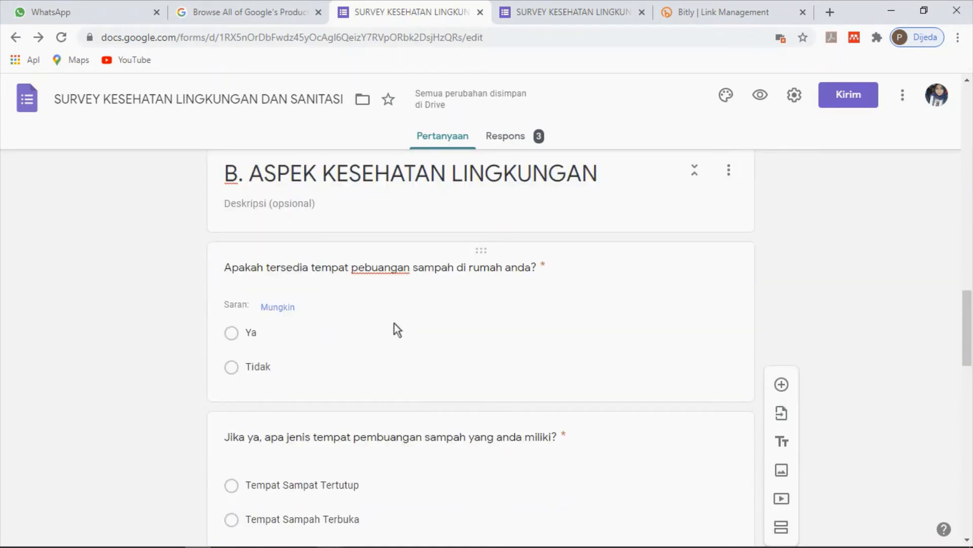
{"action": "left_click", "coordinate": [254, 486]}
{"action": "left_click", "coordinate": [248, 486]}
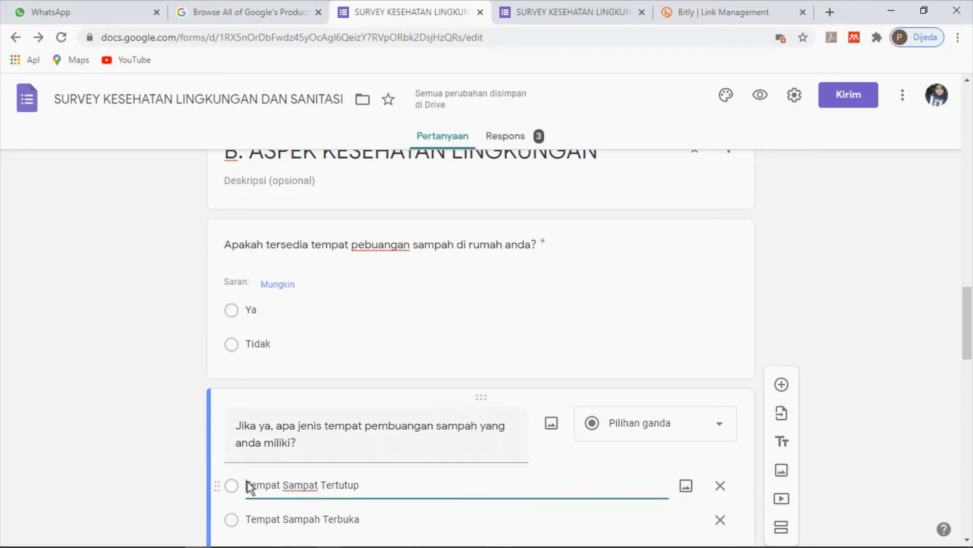
{"action": "type", "text": "a."}
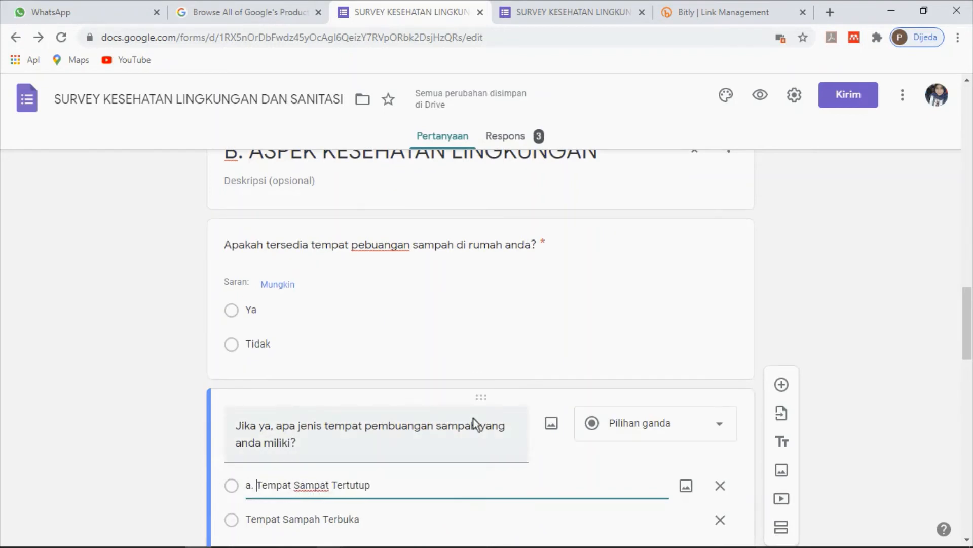
{"action": "scroll", "coordinate": [250, 451], "scroll_direction": "down", "scroll_amount": 1}
{"action": "left_click", "coordinate": [249, 446]}
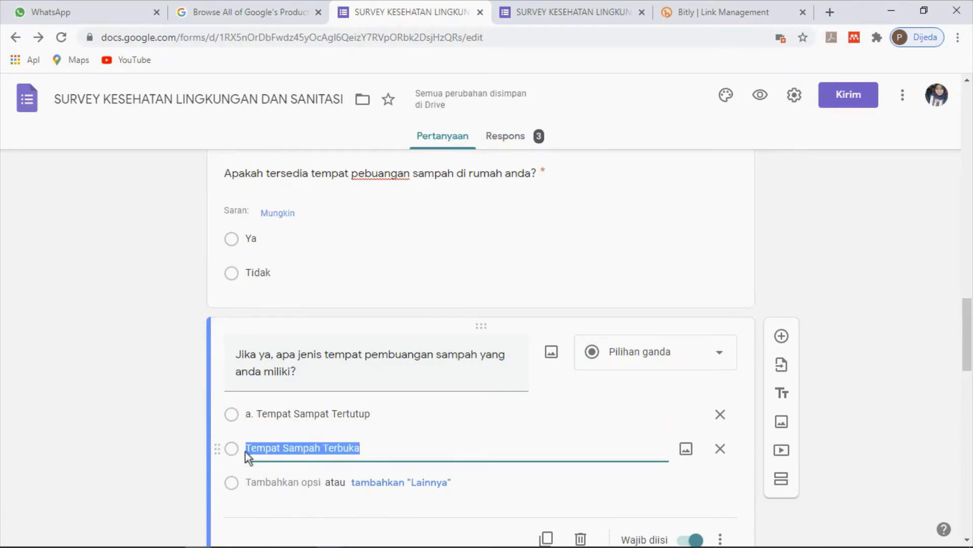
{"action": "left_click", "coordinate": [253, 449]}
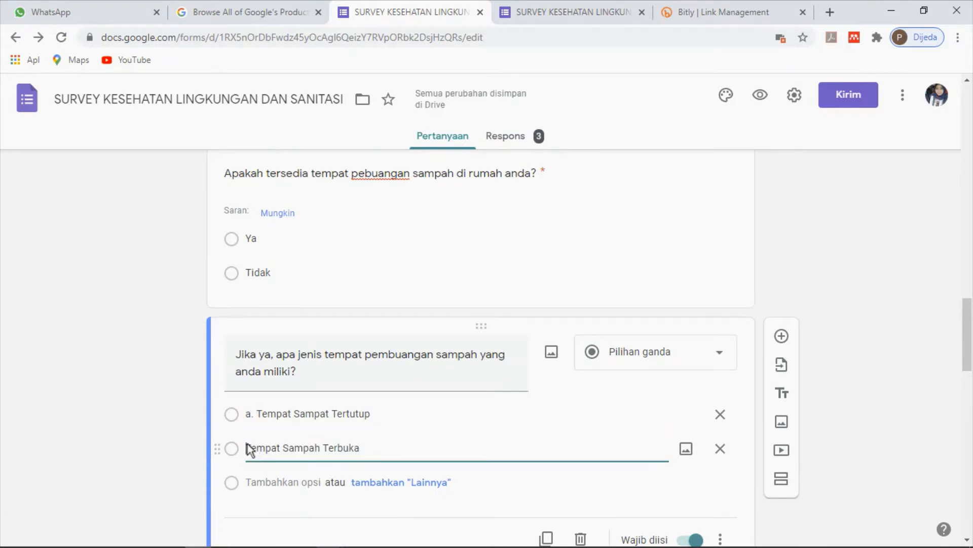
{"action": "type", "text": "b."}
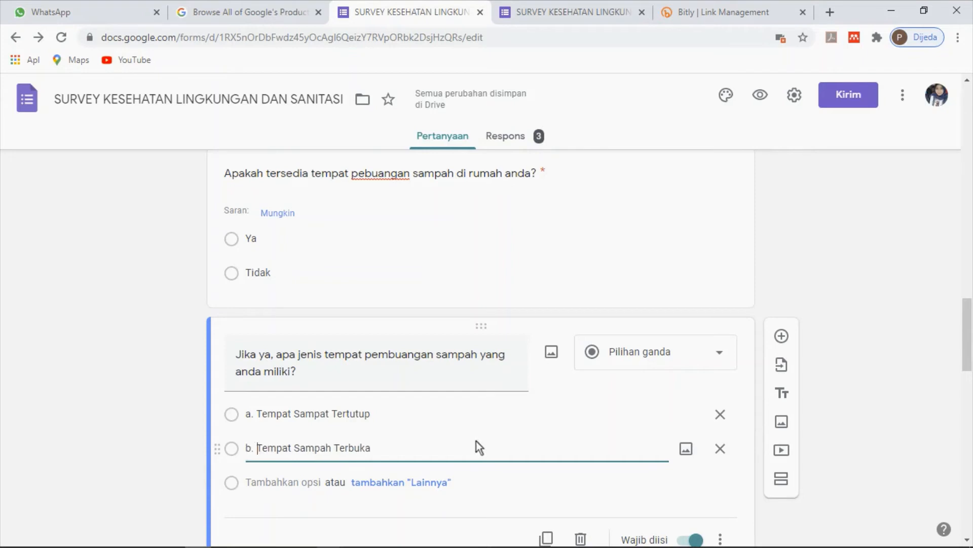
Prefix the options Dibakar, Dikubur and Dibuang dikali of the waste-management question with "a.", "b." and "c.".
{"action": "scroll", "coordinate": [772, 258], "scroll_direction": "down", "scroll_amount": 4}
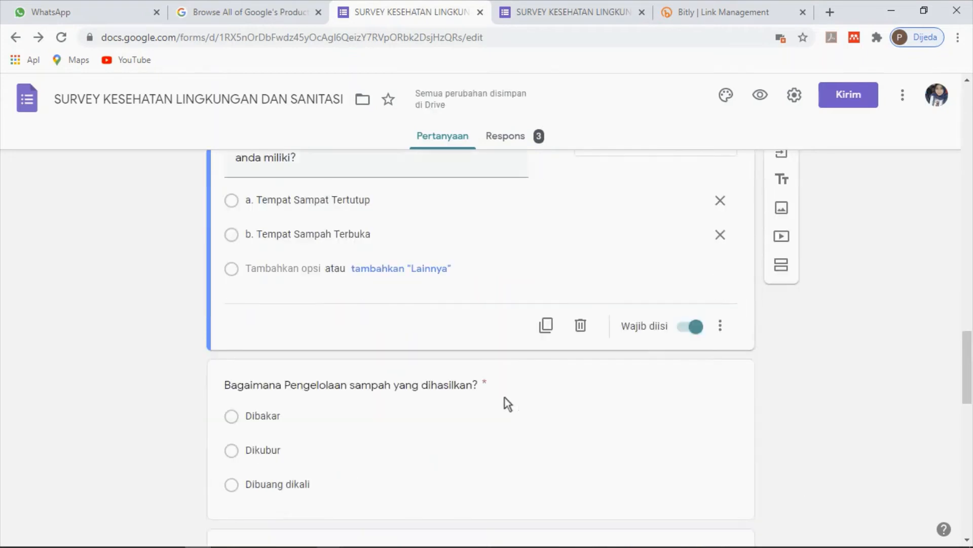
{"action": "left_click", "coordinate": [254, 414]}
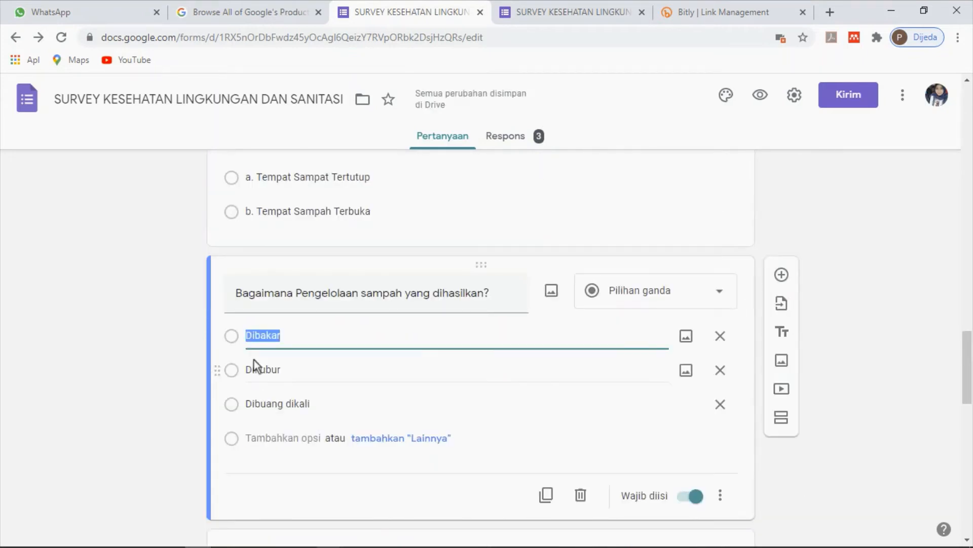
{"action": "left_click", "coordinate": [248, 337]}
{"action": "type", "text": "a."}
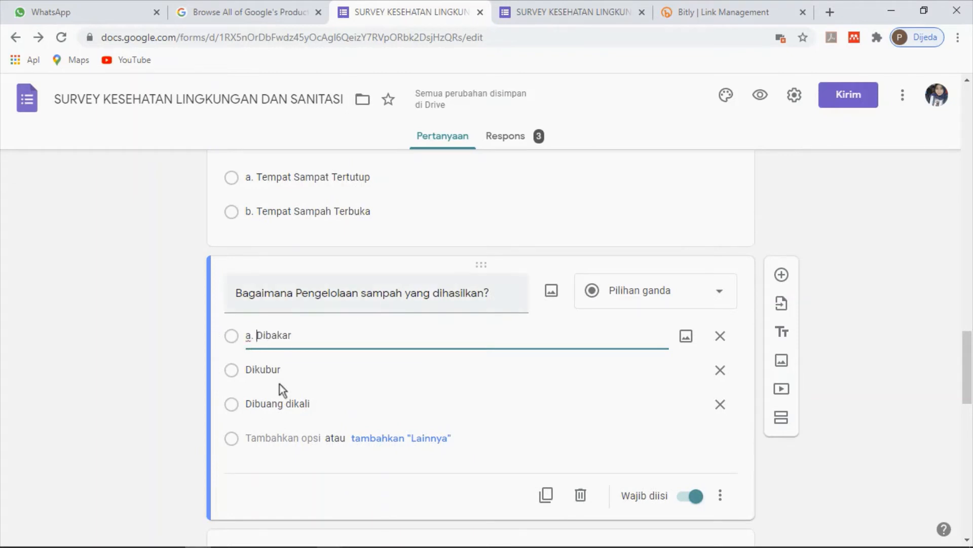
{"action": "left_click", "coordinate": [248, 370]}
{"action": "left_click", "coordinate": [248, 371]}
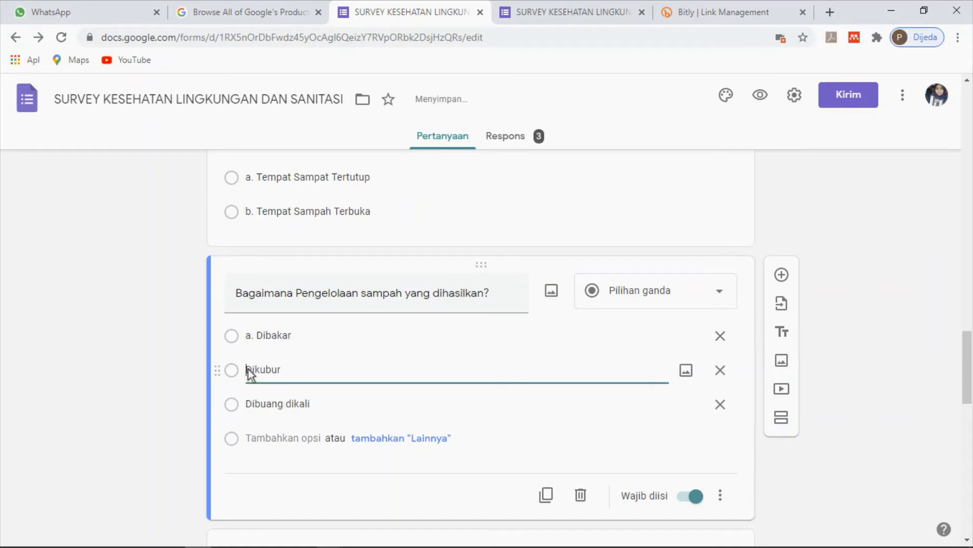
{"action": "type", "text": "b."}
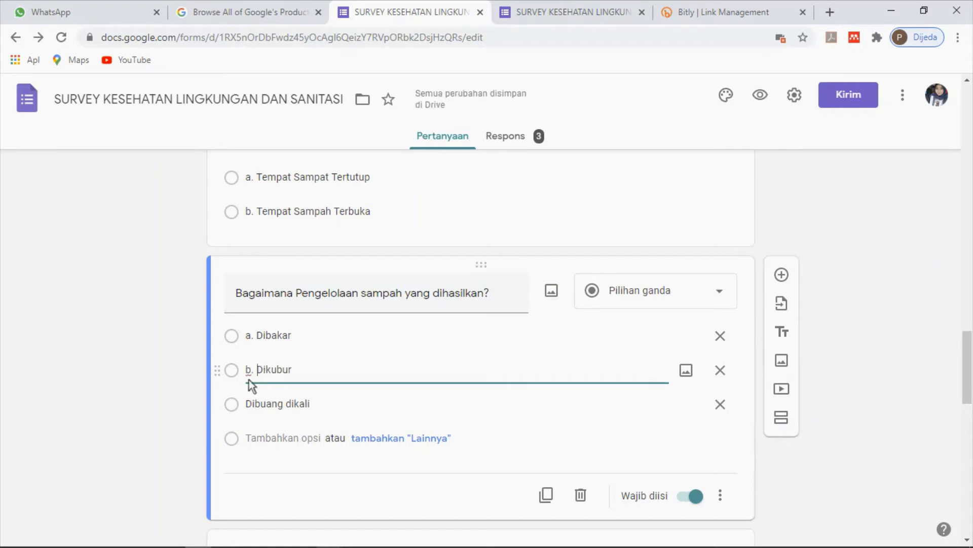
{"action": "left_click", "coordinate": [250, 404]}
{"action": "left_click", "coordinate": [250, 404]}
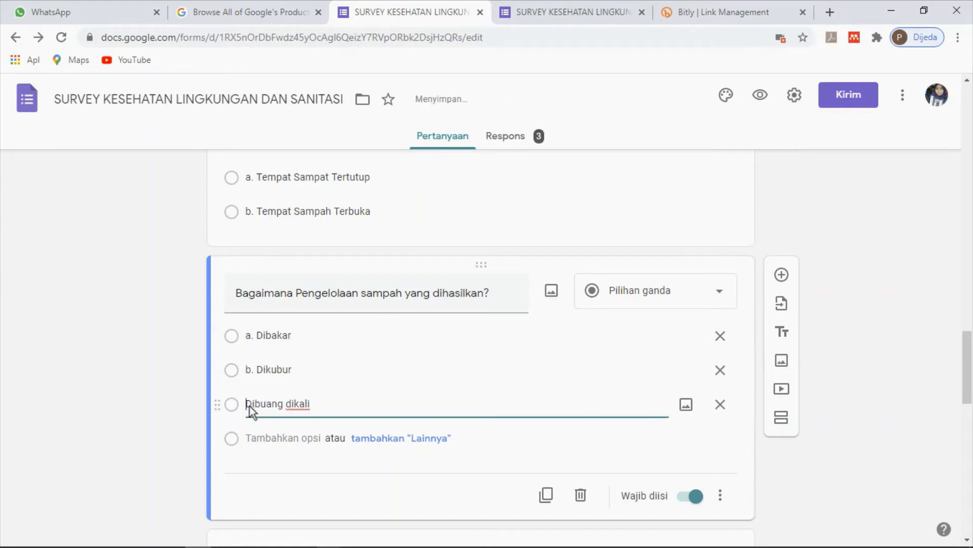
{"action": "type", "text": "c."}
{"action": "left_click", "coordinate": [149, 343]}
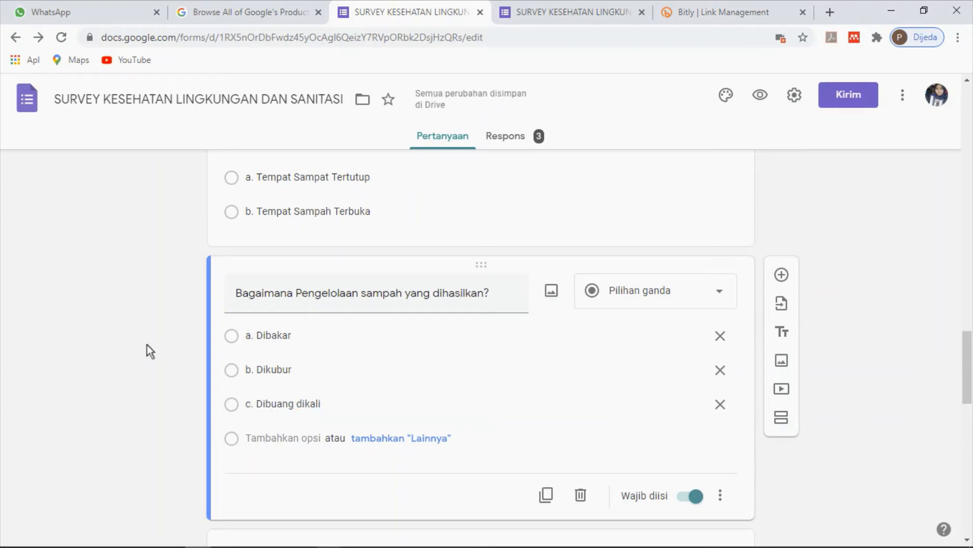
{"action": "scroll", "coordinate": [152, 362], "scroll_direction": "down", "scroll_amount": 1}
{"action": "scroll", "coordinate": [152, 364], "scroll_direction": "down", "scroll_amount": 2}
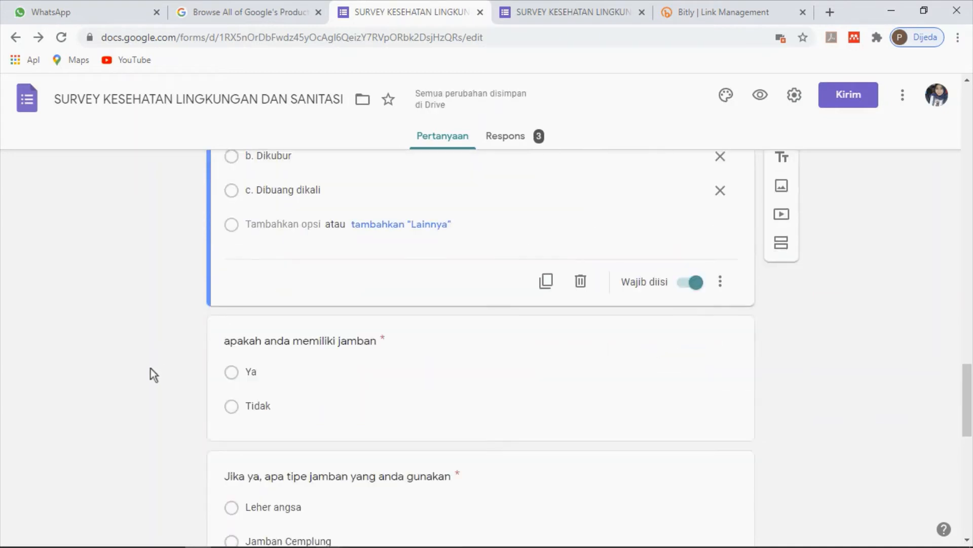
{"action": "scroll", "coordinate": [150, 372], "scroll_direction": "down", "scroll_amount": 1}
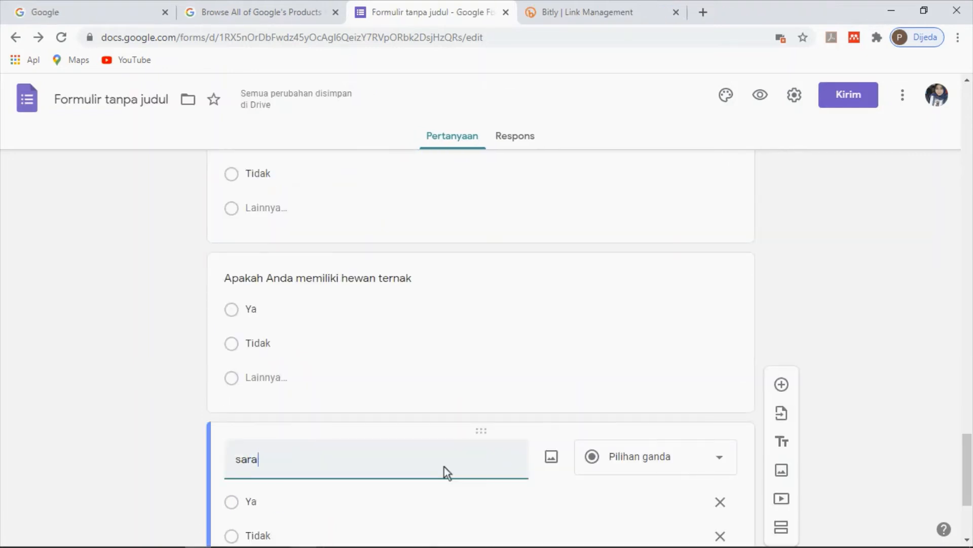
Title the last question "saran/masukan :" and change its type to Paragraf.
{"action": "type", "text": "n/amsuka"}
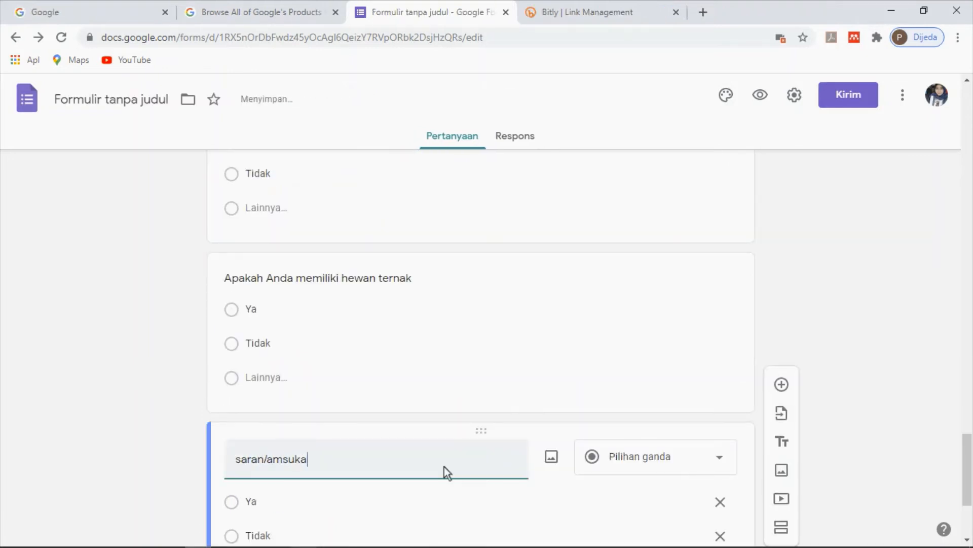
{"action": "key", "text": "BackSpace"}
{"action": "key", "text": "BackSpace"}
{"action": "key", "text": "BackSpace"}
{"action": "key", "text": "BackSpace"}
{"action": "key", "text": "BackSpace"}
{"action": "key", "text": "BackSpace"}
{"action": "type", "text": "masukan :"}
{"action": "left_click", "coordinate": [672, 461]}
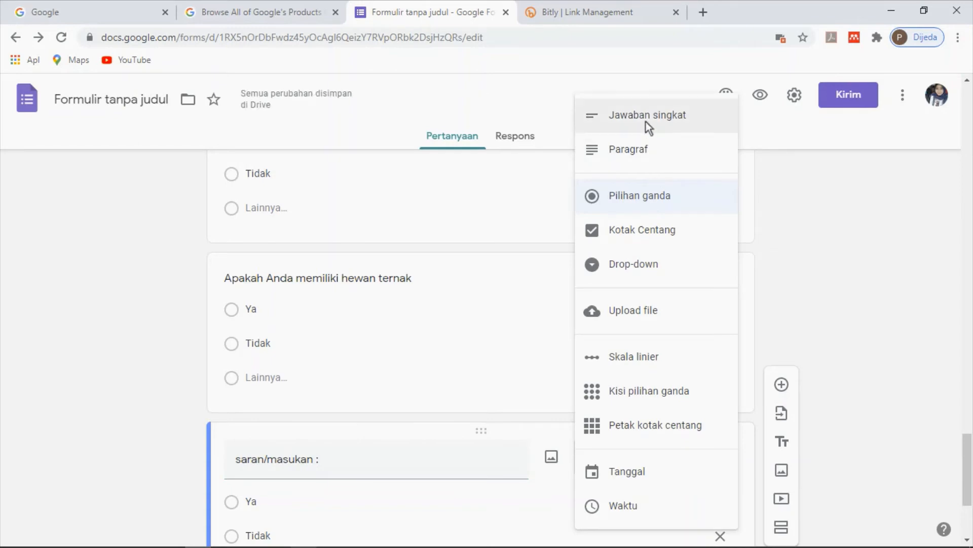
{"action": "left_click", "coordinate": [638, 147]}
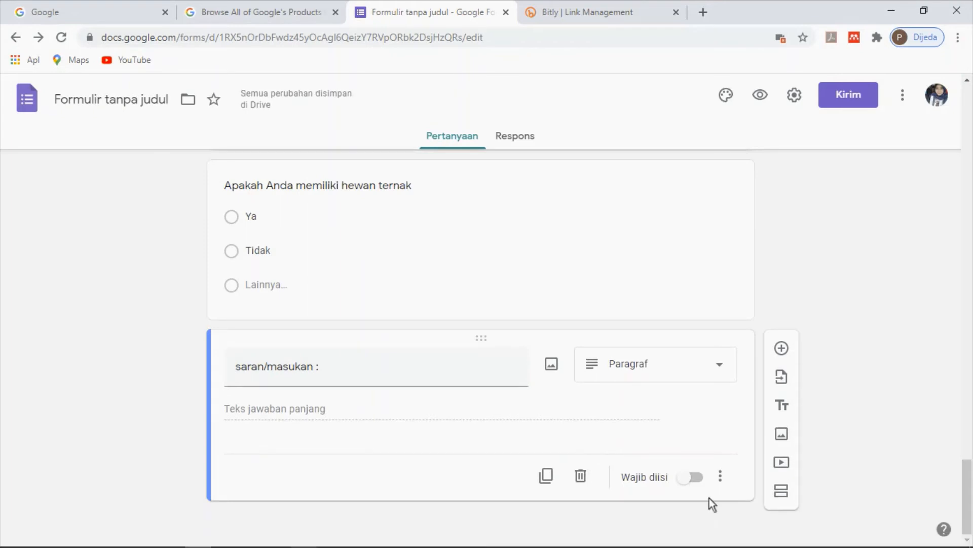
Make the saran/masukan question and the "Apakah Anda memiliki hewan ternak" question required.
{"action": "left_click", "coordinate": [697, 477]}
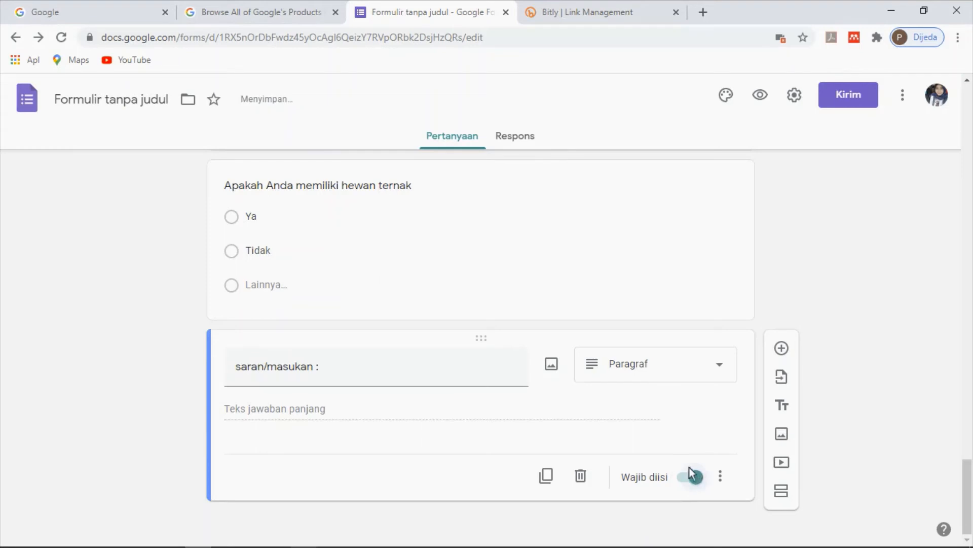
{"action": "left_click", "coordinate": [647, 232]}
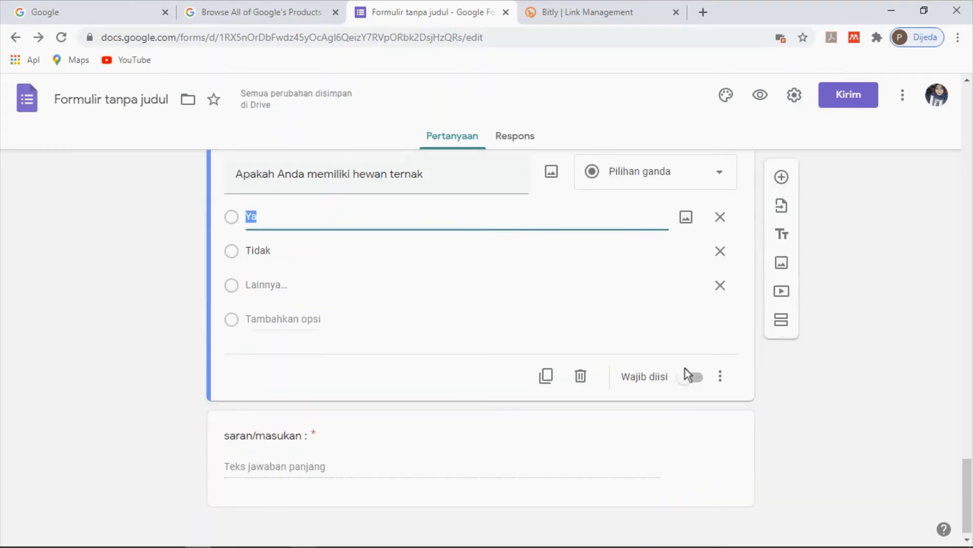
{"action": "left_click", "coordinate": [699, 383]}
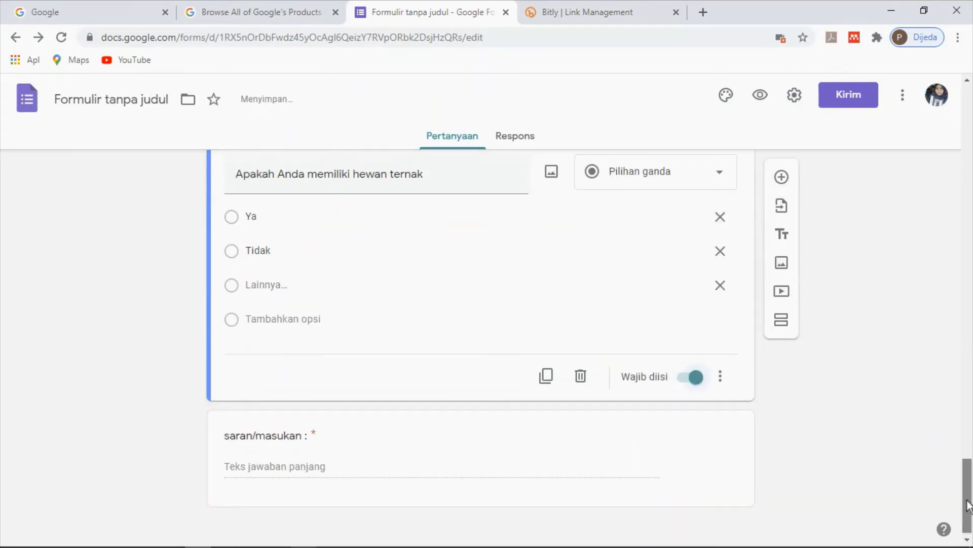
Make the question "Apakah Anda memiliki Bak mandi" required.
{"action": "scroll", "coordinate": [965, 490], "scroll_direction": "up", "scroll_amount": 1}
{"action": "scroll", "coordinate": [965, 489], "scroll_direction": "up", "scroll_amount": 5}
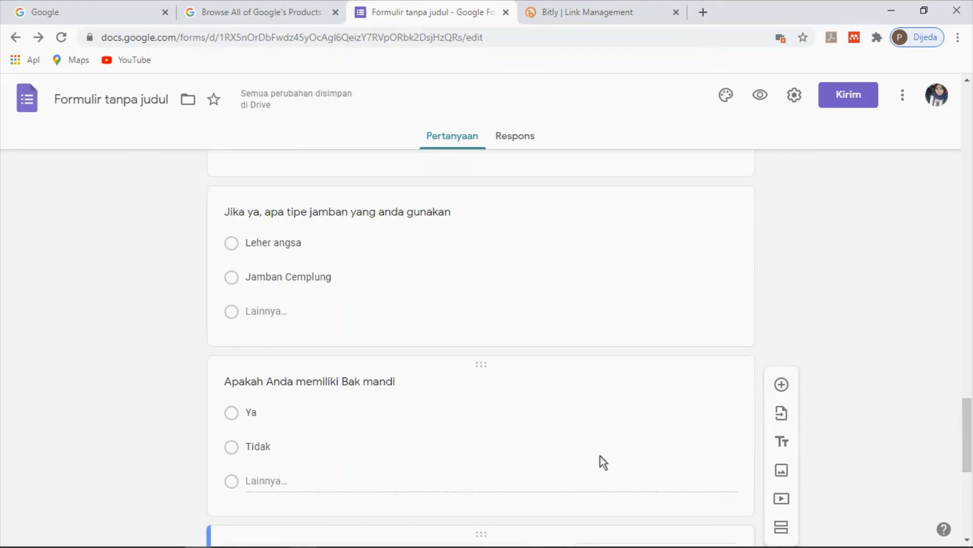
{"action": "left_click", "coordinate": [646, 463]}
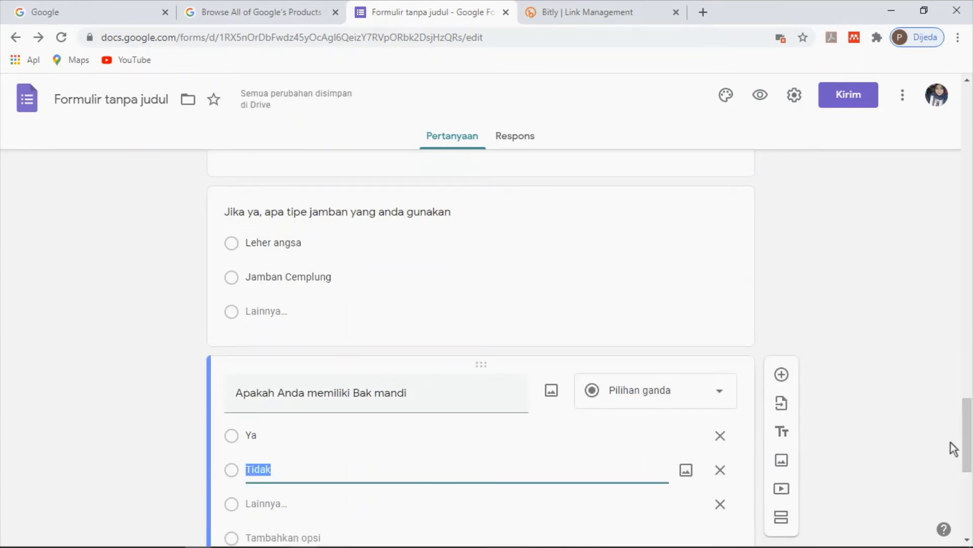
{"action": "scroll", "coordinate": [969, 436], "scroll_direction": "down", "scroll_amount": 1}
{"action": "scroll", "coordinate": [968, 436], "scroll_direction": "down", "scroll_amount": 2}
{"action": "left_click", "coordinate": [696, 460]}
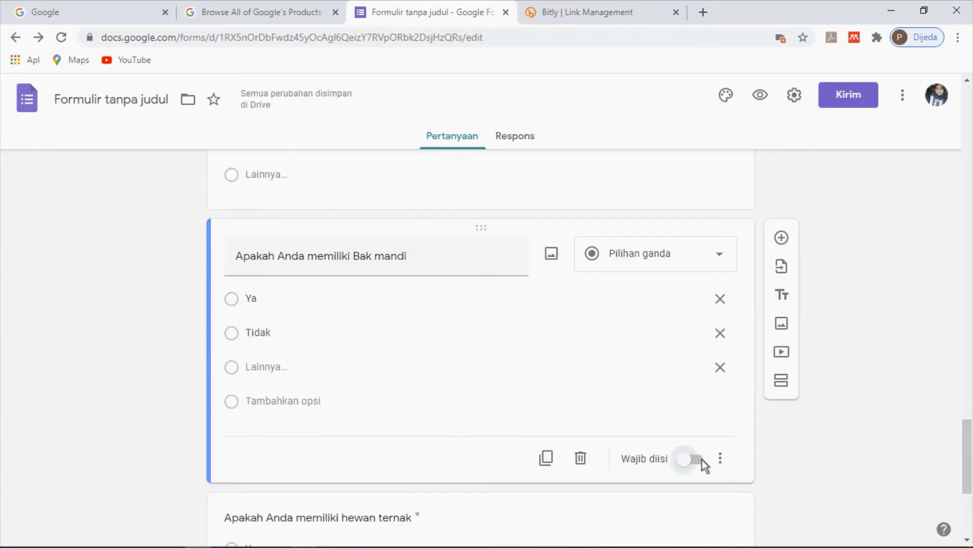
Make the questions "Jika ya, apa tipe jamban yang anda gunakan" and "apakah anda memiliki jamban" required.
{"action": "scroll", "coordinate": [659, 482], "scroll_direction": "up", "scroll_amount": 5}
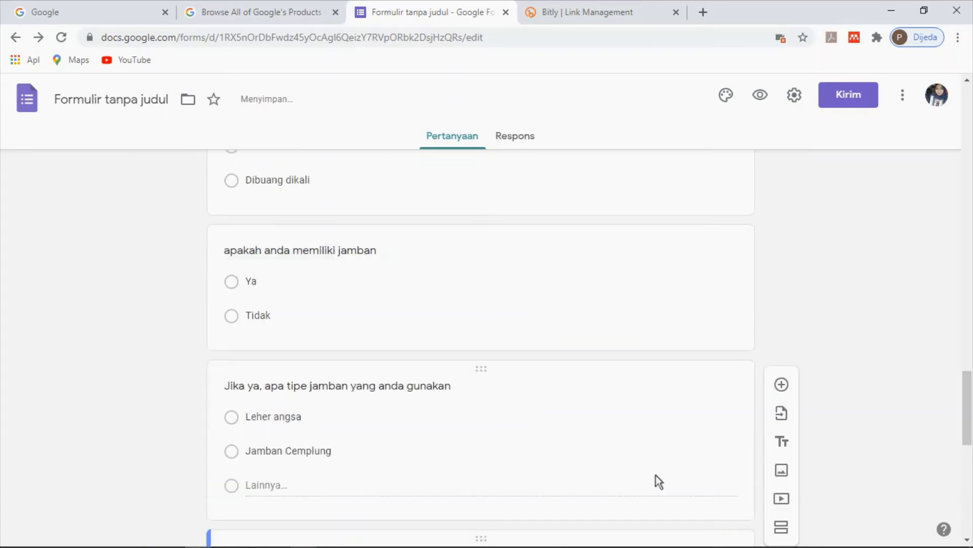
{"action": "left_click", "coordinate": [655, 475]}
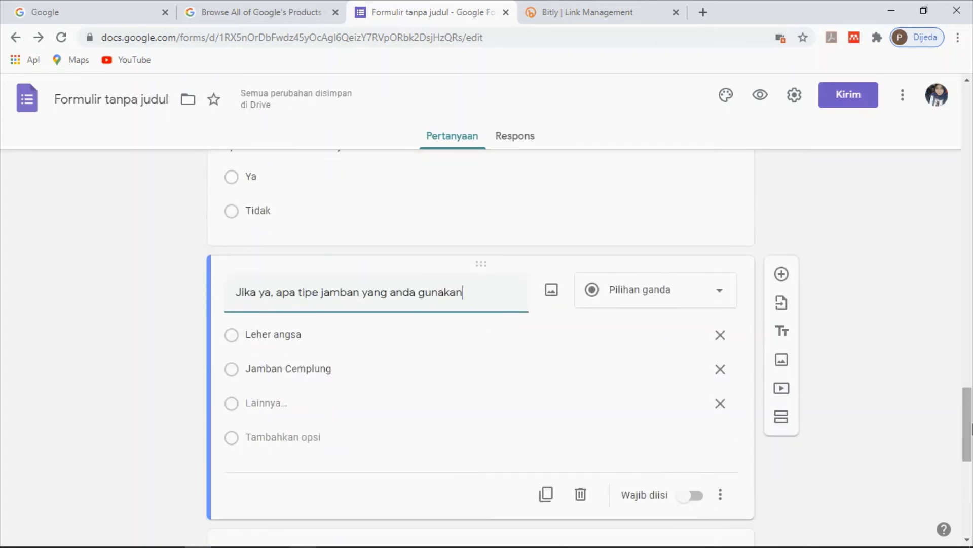
{"action": "left_click", "coordinate": [700, 501]}
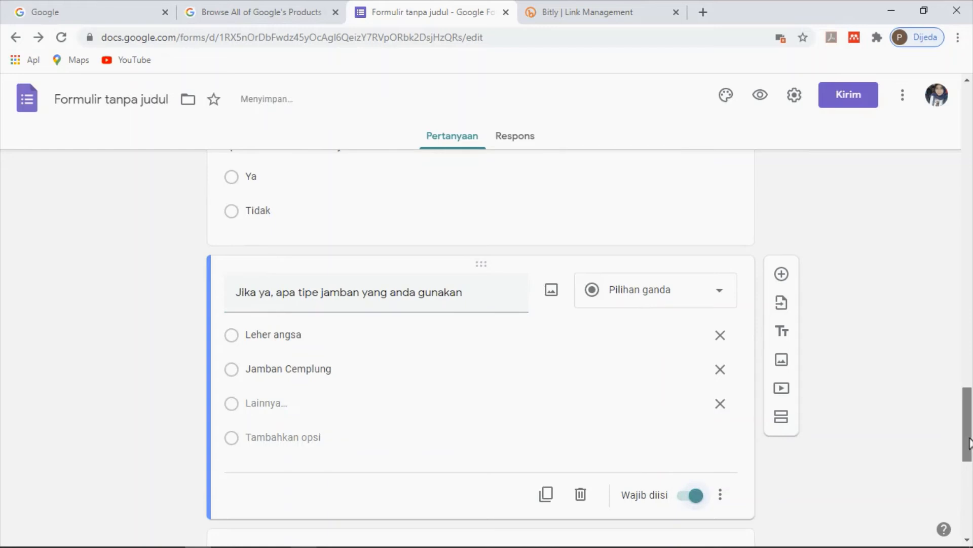
{"action": "scroll", "coordinate": [968, 431], "scroll_direction": "up", "scroll_amount": 2}
{"action": "scroll", "coordinate": [968, 430], "scroll_direction": "up", "scroll_amount": 3}
{"action": "left_click", "coordinate": [667, 426]}
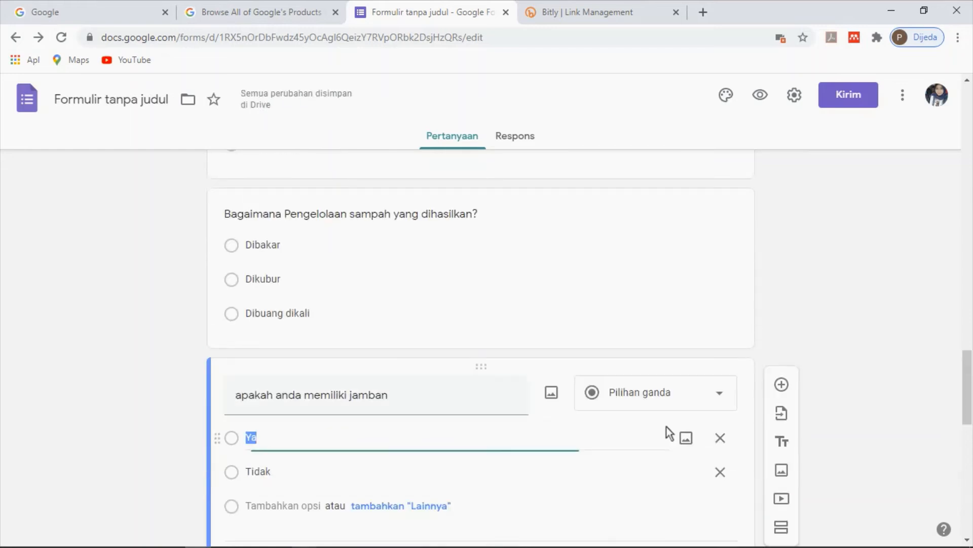
{"action": "scroll", "coordinate": [966, 413], "scroll_direction": "down", "scroll_amount": 2}
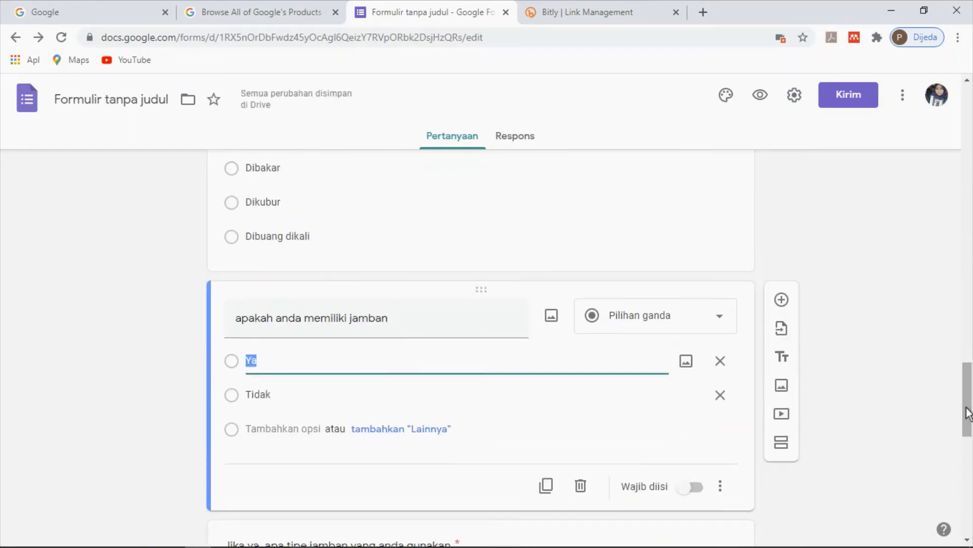
{"action": "left_click", "coordinate": [695, 488]}
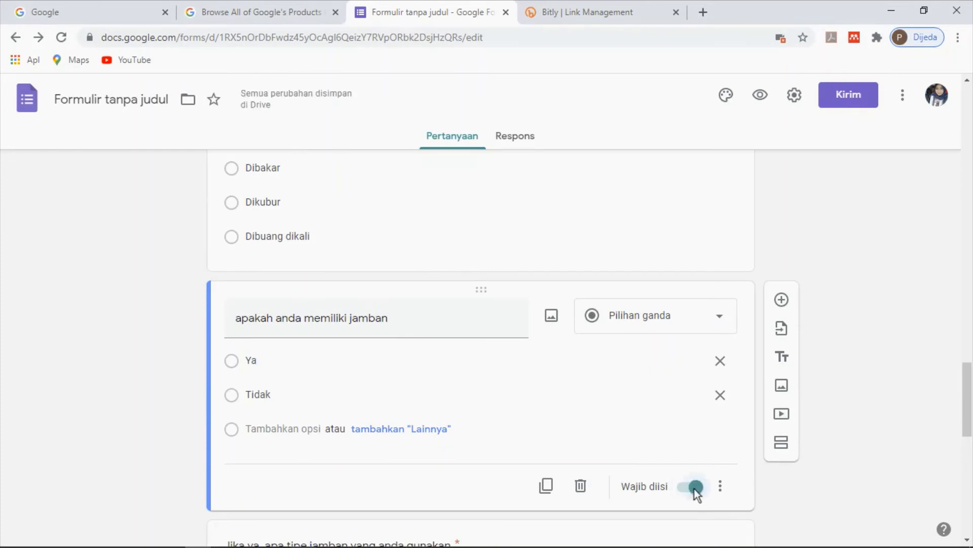
Make the waste-management question and the question about the type of tempat pembuangan sampah required.
{"action": "scroll", "coordinate": [694, 488], "scroll_direction": "up", "scroll_amount": 3}
{"action": "left_click", "coordinate": [649, 355]}
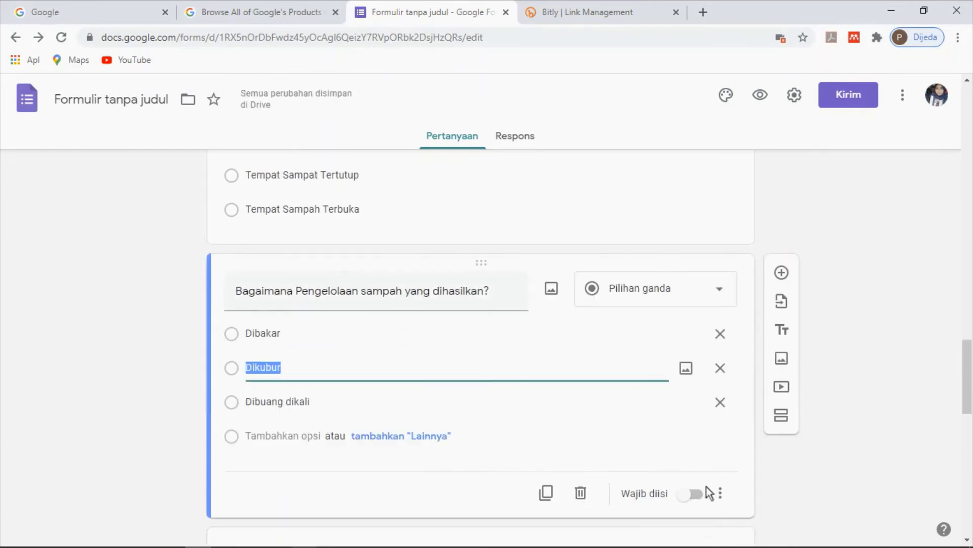
{"action": "left_click", "coordinate": [694, 493]}
{"action": "scroll", "coordinate": [673, 455], "scroll_direction": "up", "scroll_amount": 3}
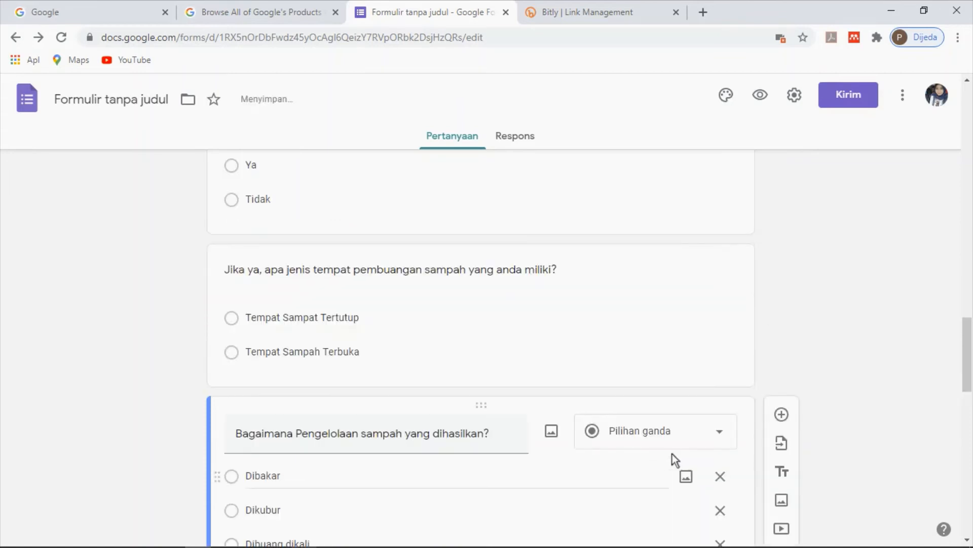
{"action": "left_click", "coordinate": [635, 351]}
{"action": "left_click", "coordinate": [702, 465]}
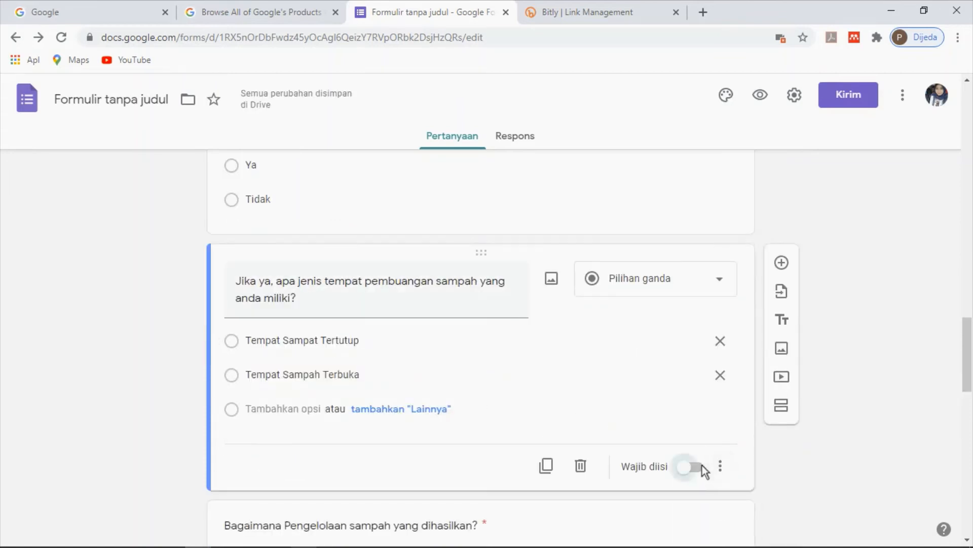
Review the form's sections from the identity questions through the environmental health questions, checking which ones are set as required.
{"action": "scroll", "coordinate": [605, 429], "scroll_direction": "up", "scroll_amount": 4}
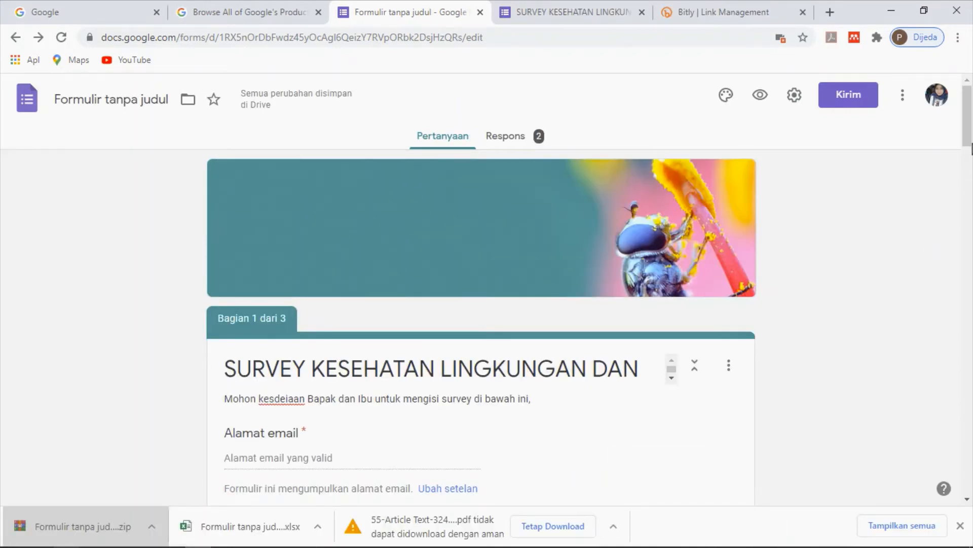
{"action": "left_click_drag", "start_coordinate": [971, 148], "coordinate": [965, 196]}
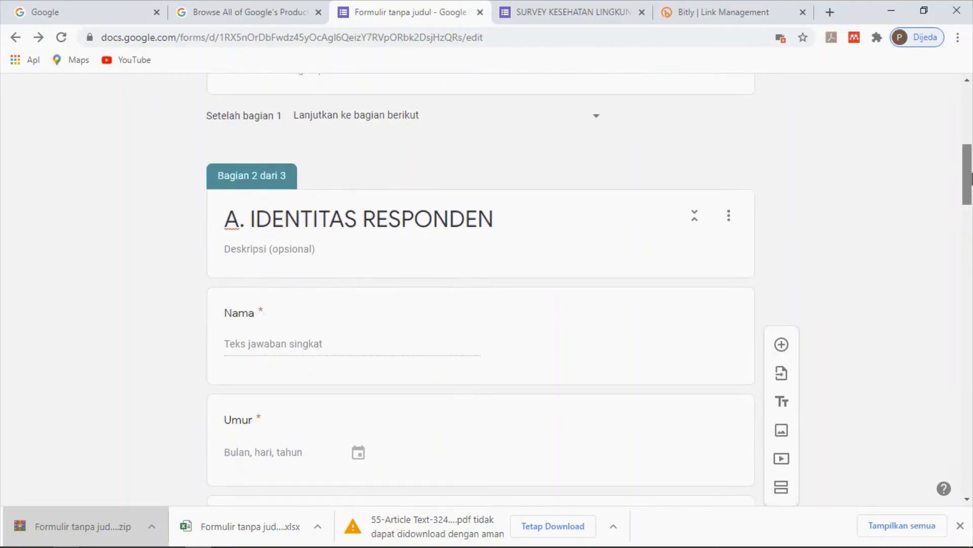
{"action": "left_click_drag", "start_coordinate": [968, 172], "coordinate": [969, 241]}
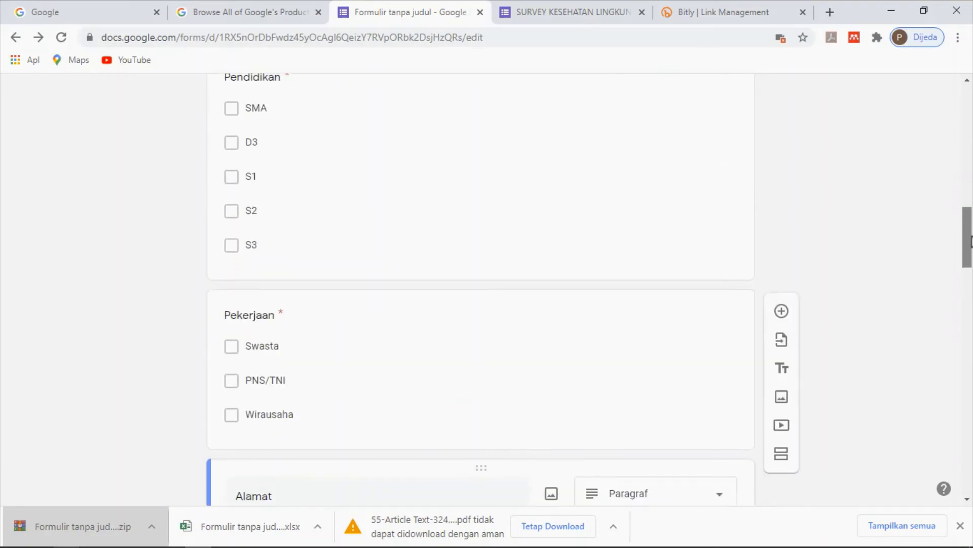
{"action": "left_click", "coordinate": [549, 331]}
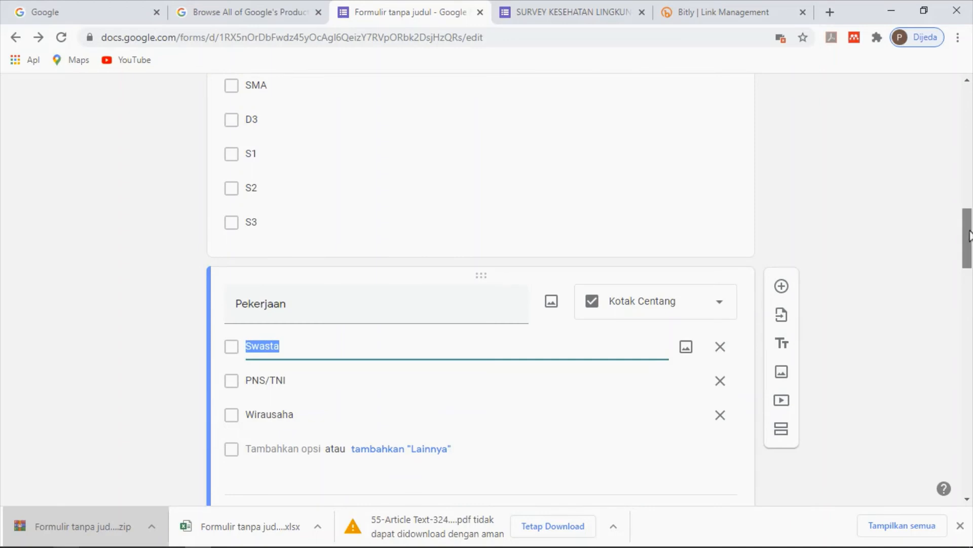
{"action": "left_click_drag", "start_coordinate": [967, 238], "coordinate": [968, 271]}
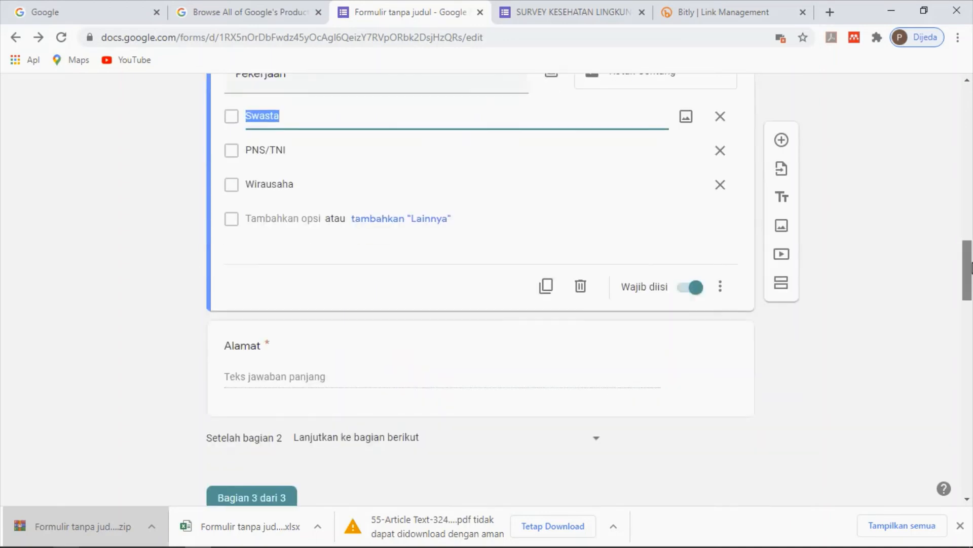
{"action": "left_click", "coordinate": [536, 378]}
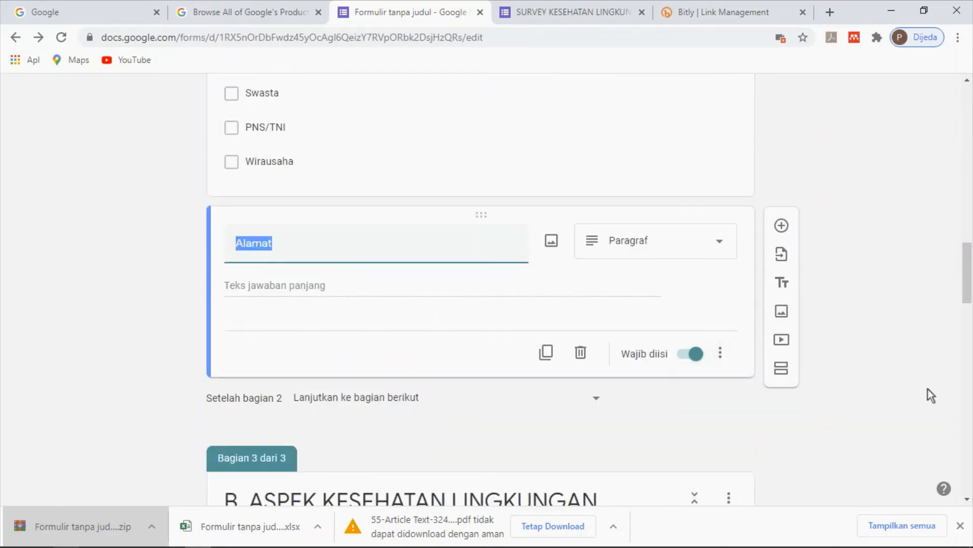
{"action": "left_click_drag", "start_coordinate": [970, 287], "coordinate": [970, 341]}
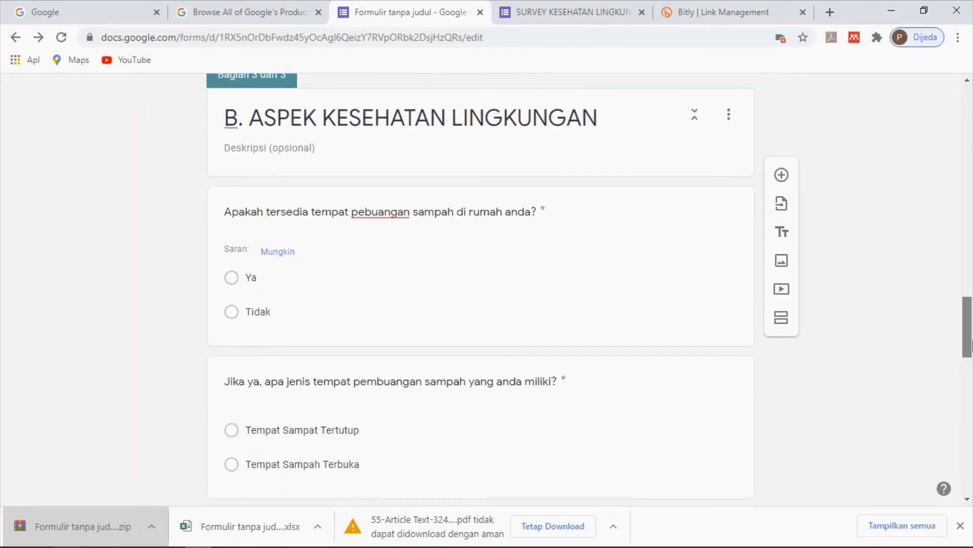
{"action": "left_click", "coordinate": [527, 261]}
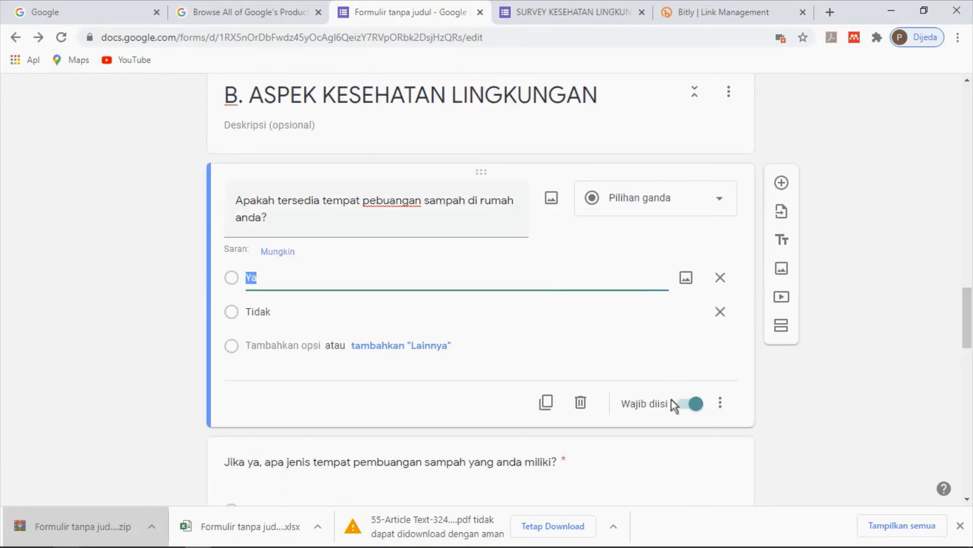
{"action": "left_click_drag", "start_coordinate": [968, 309], "coordinate": [968, 391]}
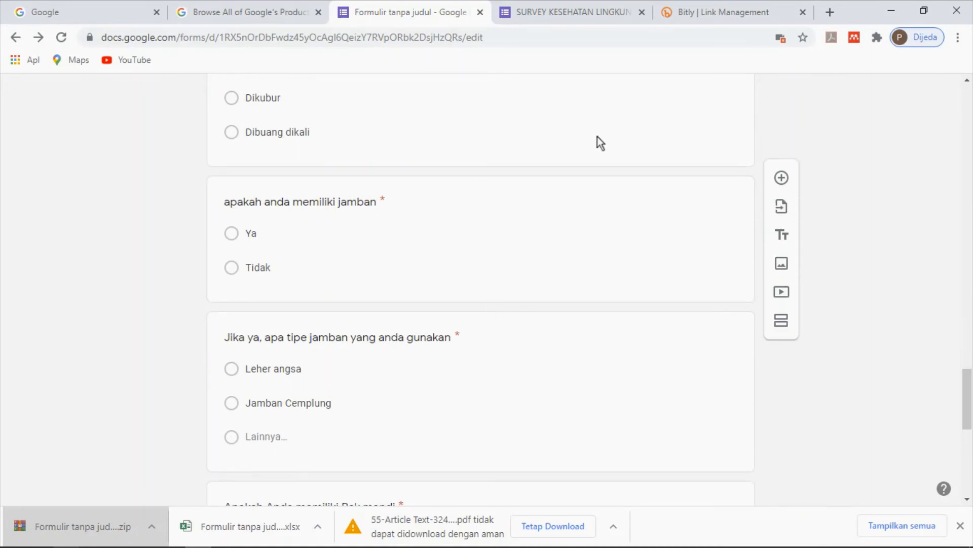
{"action": "left_click", "coordinate": [570, 128]}
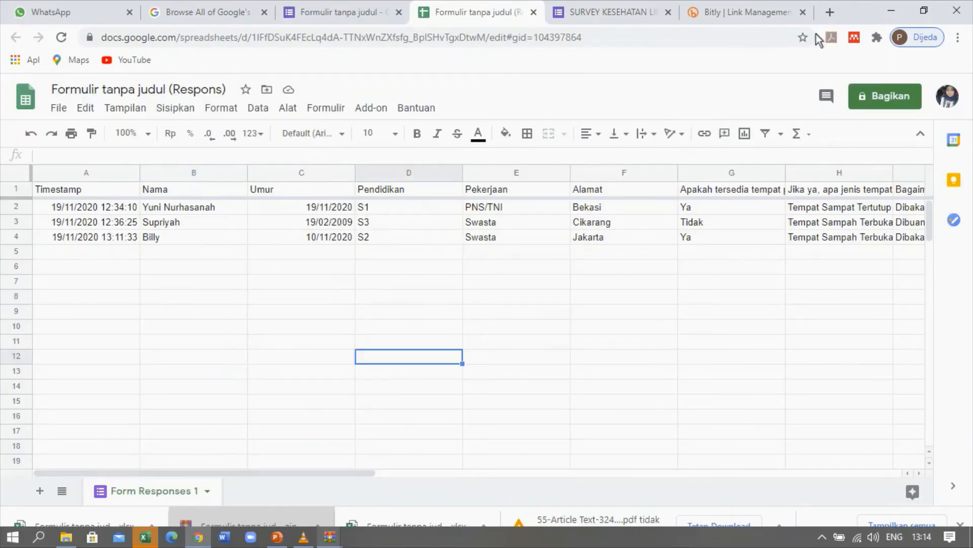
Close the responses spreadsheet and rename the form file as SURVEY KESEHATAN LINGKUNGAN DAN SANITASI.
{"action": "left_click", "coordinate": [534, 12]}
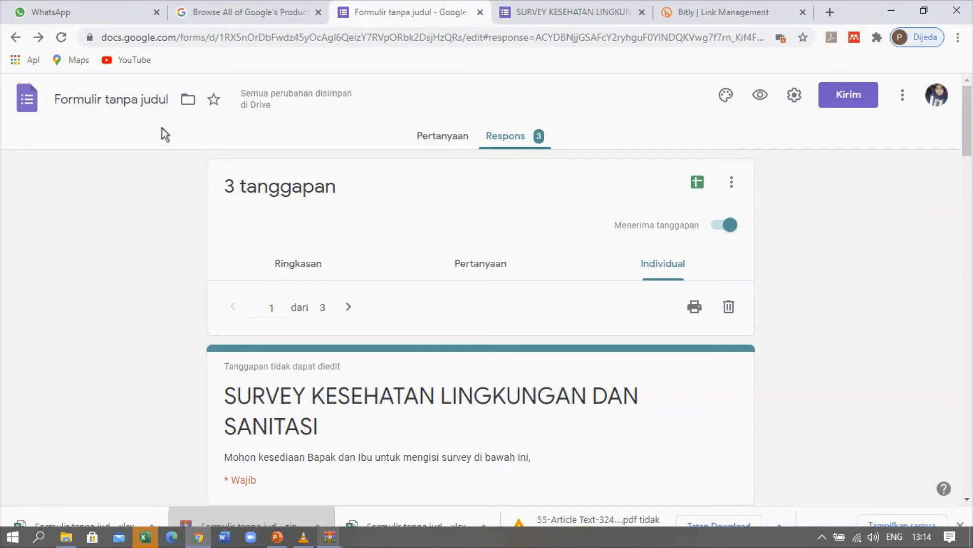
{"action": "left_click", "coordinate": [141, 99]}
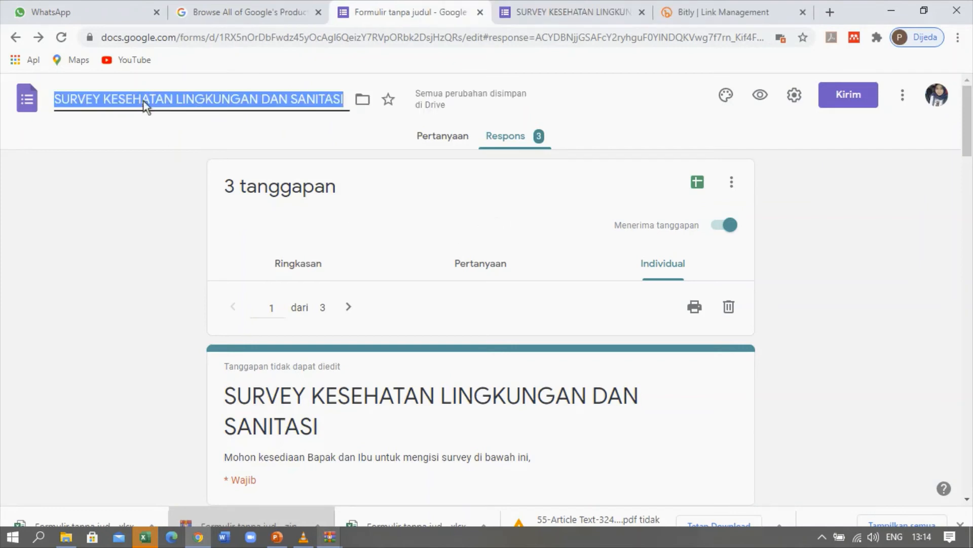
{"action": "left_click", "coordinate": [205, 131]}
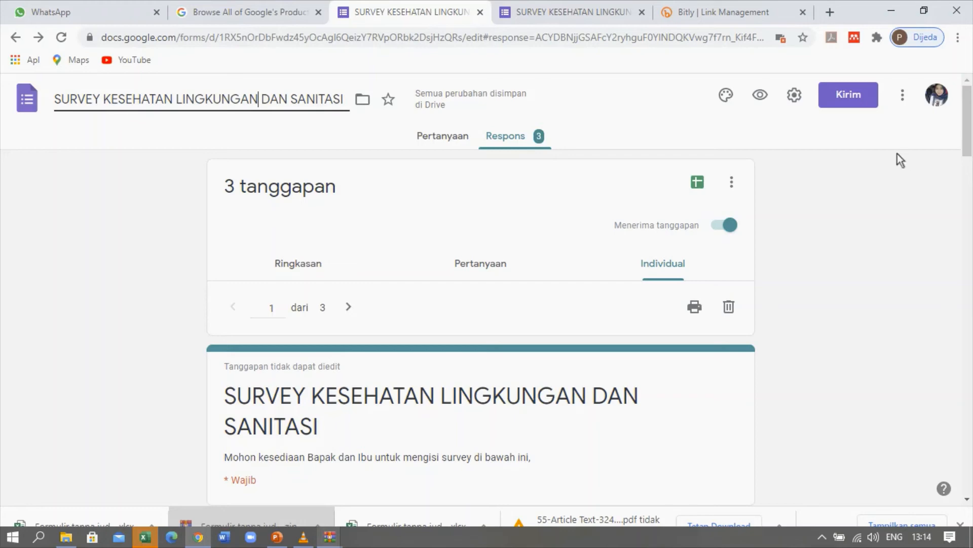
{"action": "left_click", "coordinate": [898, 105]}
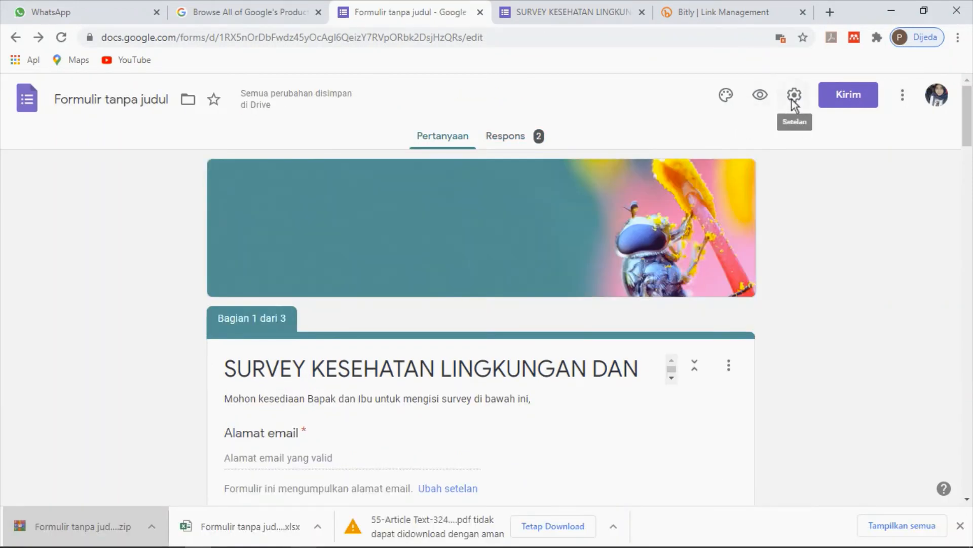
In the form's general settings, try switching Batasi ke 1 tanggapan off and back on, and test the Edit setelah mengirimkan option.
{"action": "left_click", "coordinate": [794, 96]}
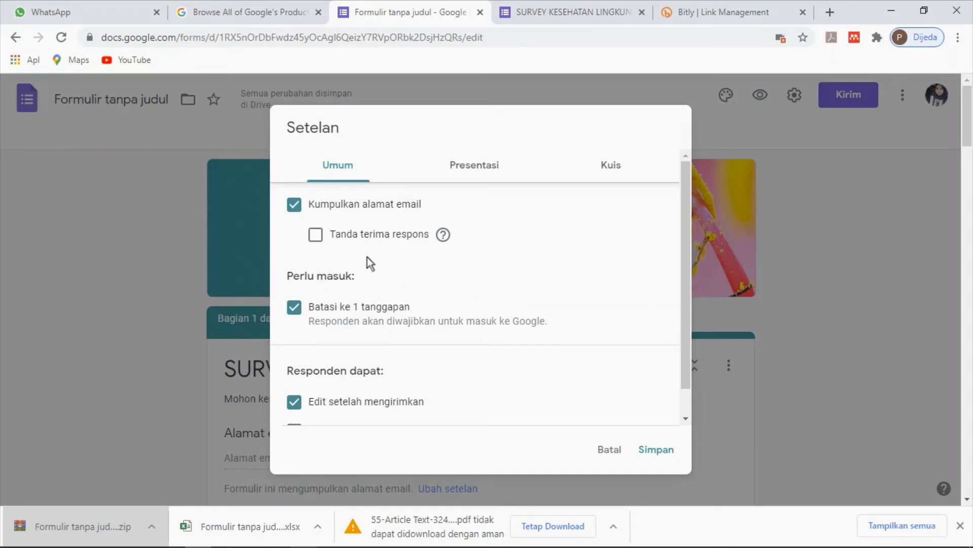
{"action": "scroll", "coordinate": [367, 257], "scroll_direction": "down", "scroll_amount": 1}
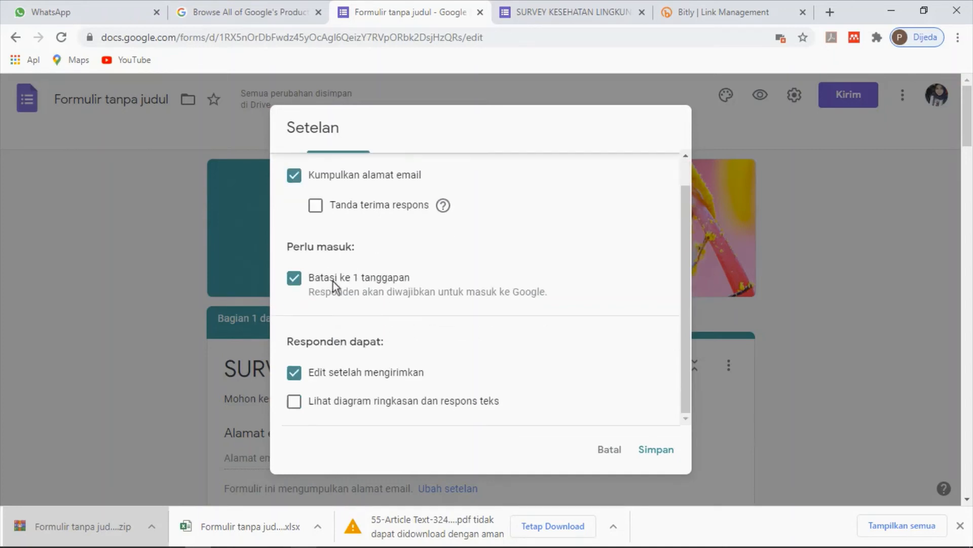
{"action": "left_click", "coordinate": [302, 282]}
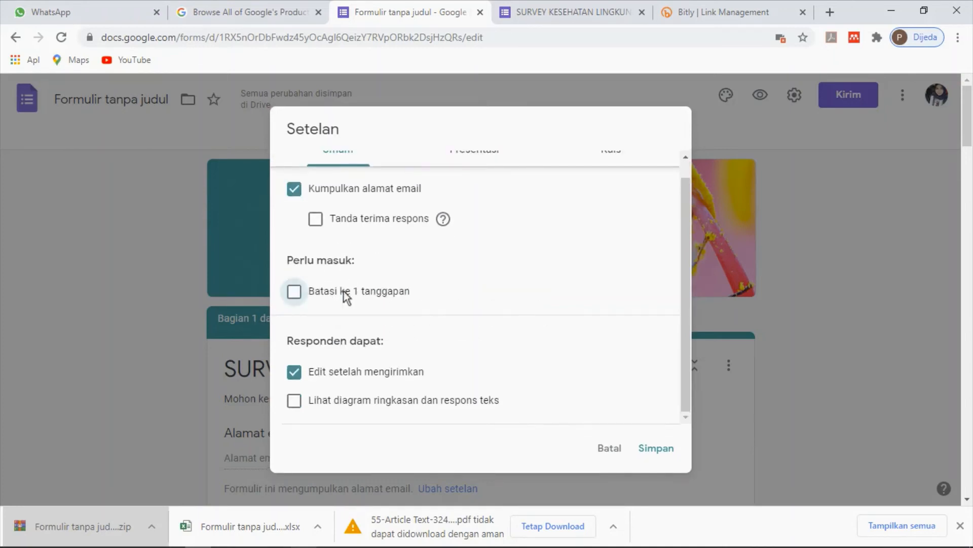
{"action": "left_click", "coordinate": [301, 292]}
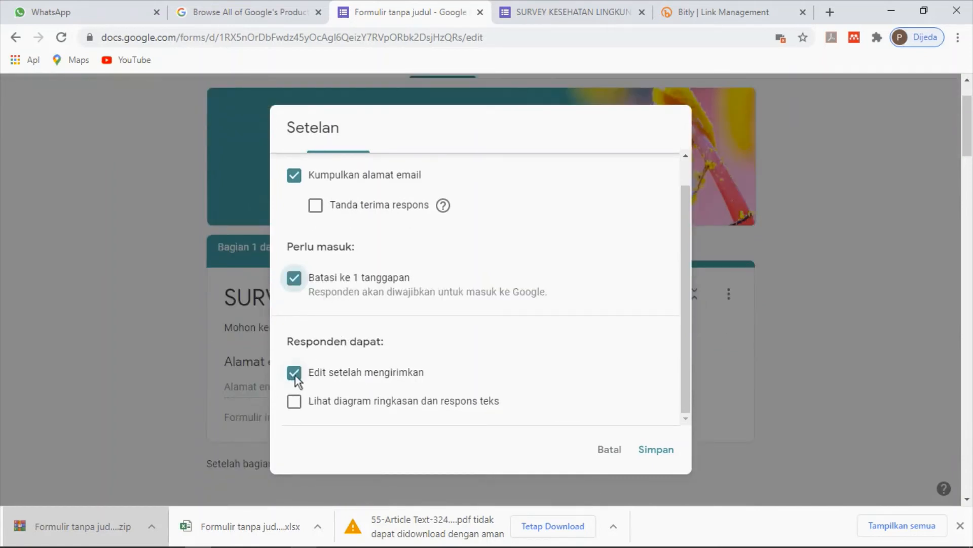
{"action": "left_click", "coordinate": [295, 374]}
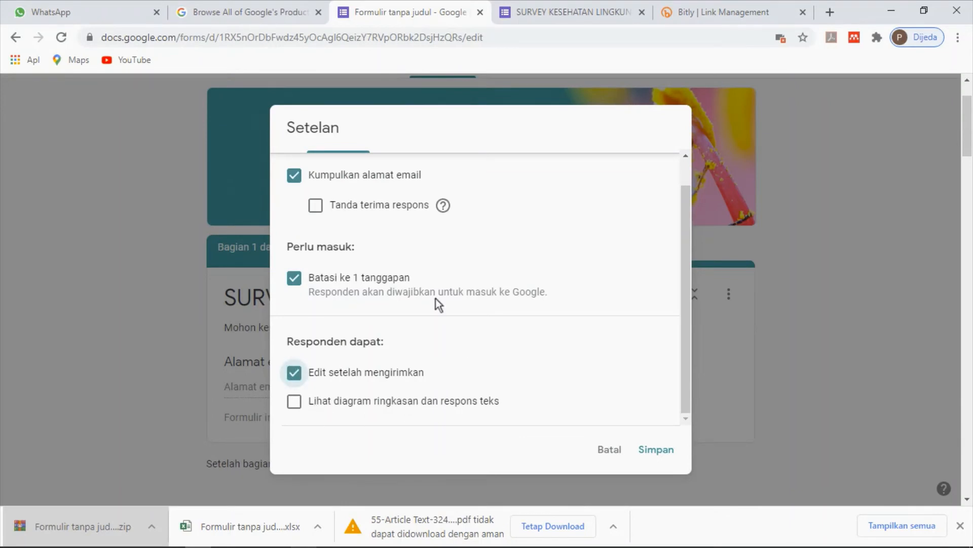
{"action": "scroll", "coordinate": [398, 327], "scroll_direction": "up", "scroll_amount": 1}
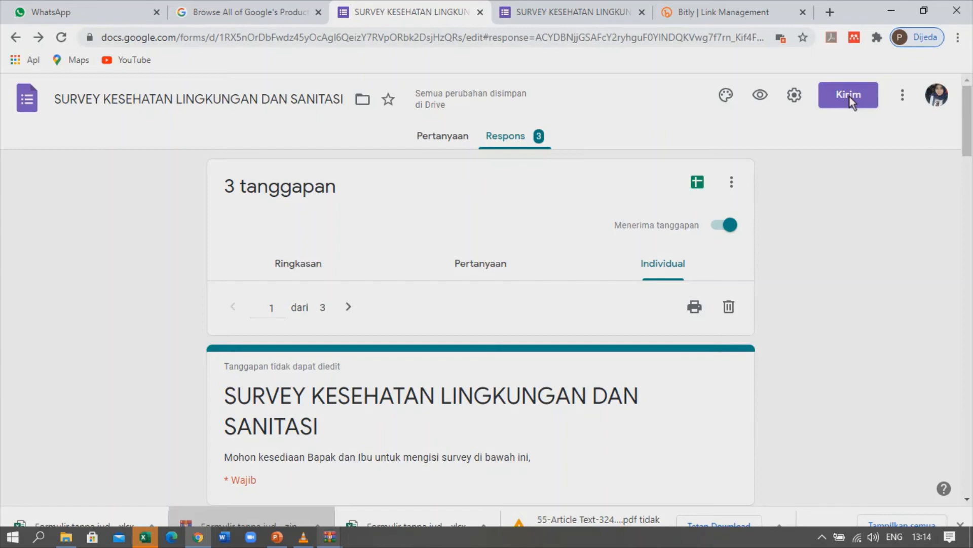
Send the survey by email to the chosen contact, keeping the default subject and message.
{"action": "left_click", "coordinate": [837, 96]}
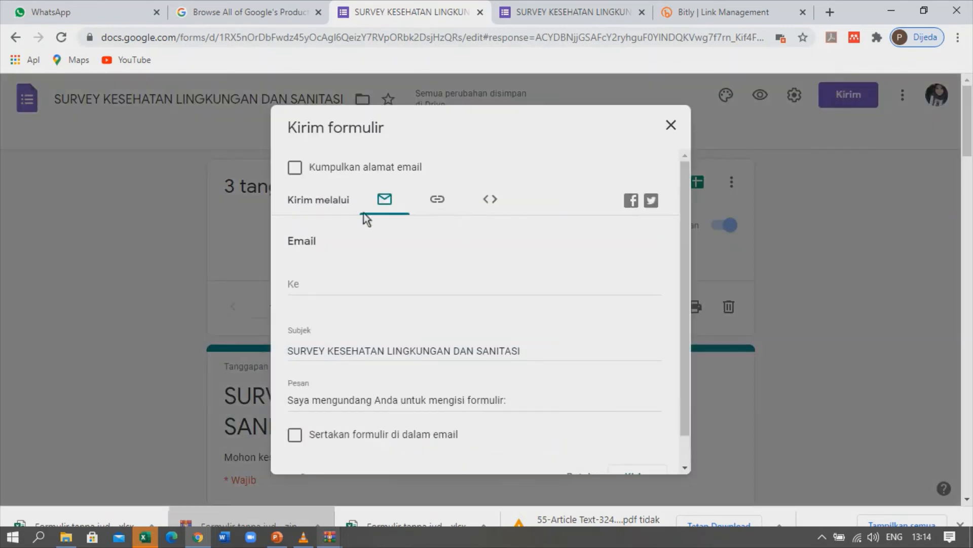
{"action": "left_click", "coordinate": [437, 200]}
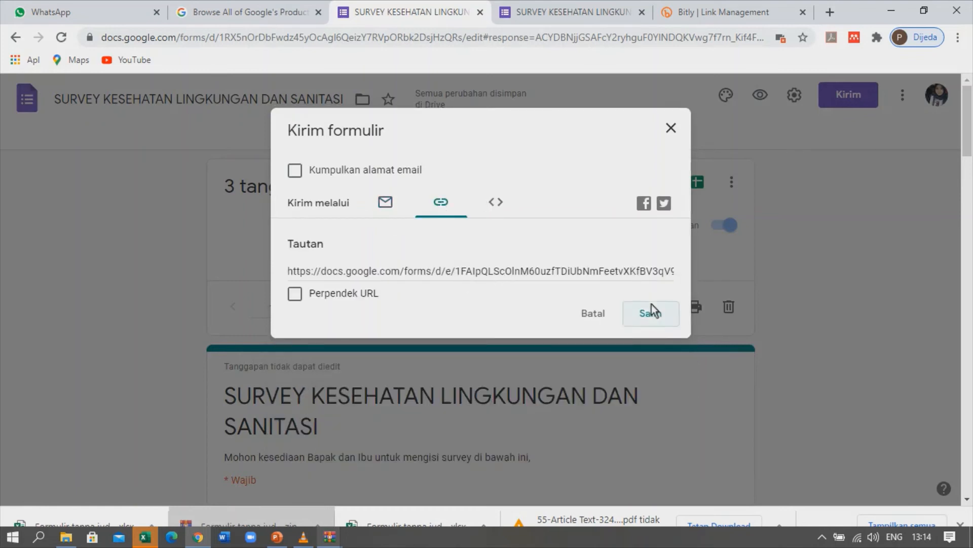
{"action": "left_click", "coordinate": [387, 203]}
{"action": "left_click", "coordinate": [311, 291]}
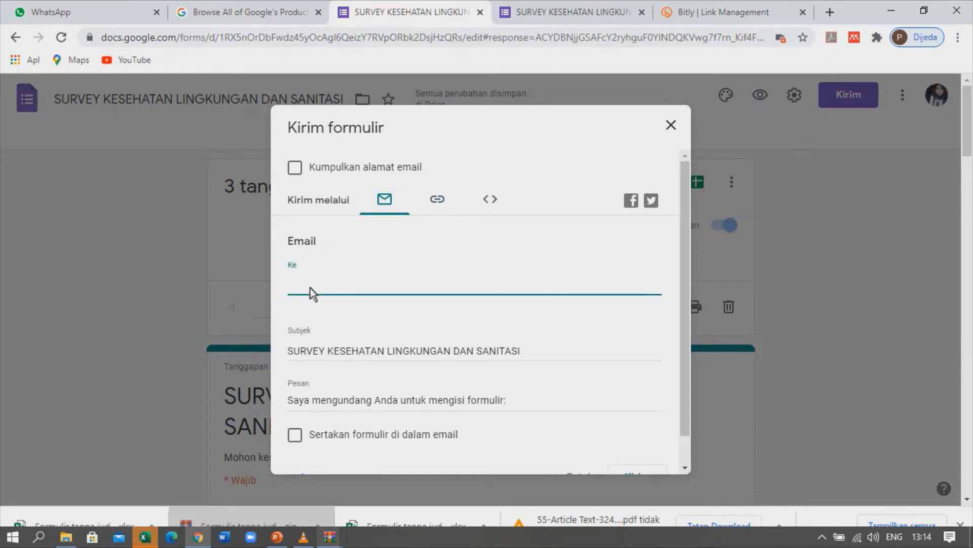
{"action": "type", "text": "yuni"}
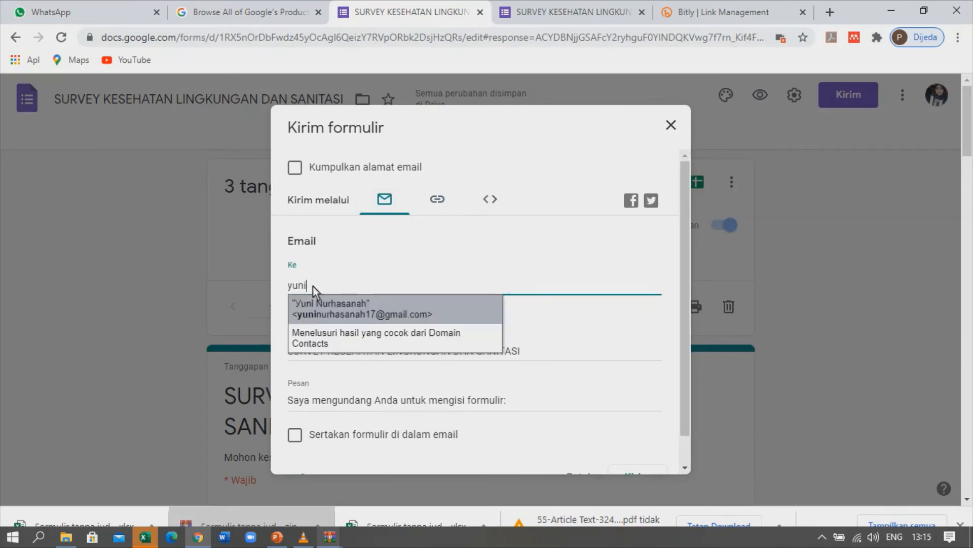
{"action": "left_click", "coordinate": [361, 311]}
{"action": "scroll", "coordinate": [361, 315], "scroll_direction": "down", "scroll_amount": 1}
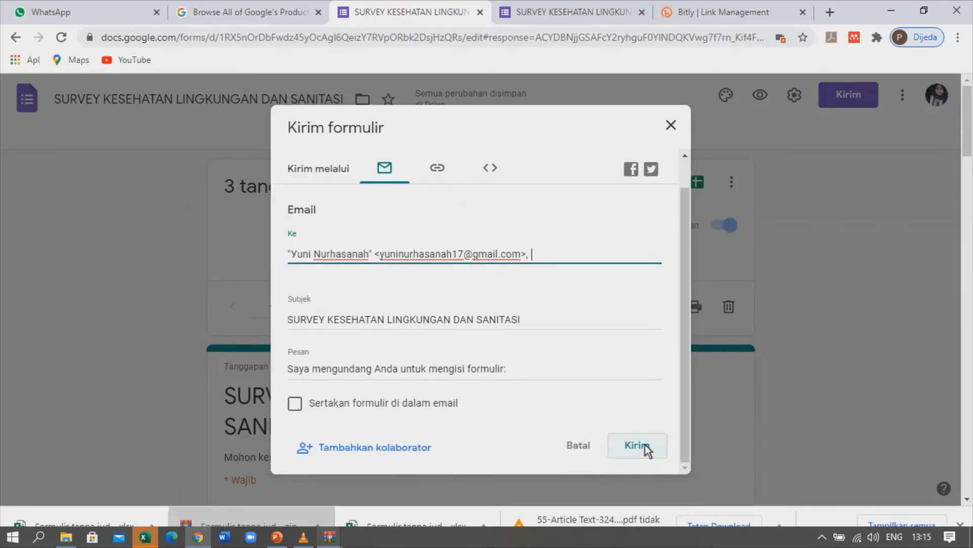
Open Gmail to view the received survey invitation email, and close it after reading.
{"action": "left_click", "coordinate": [534, 41]}
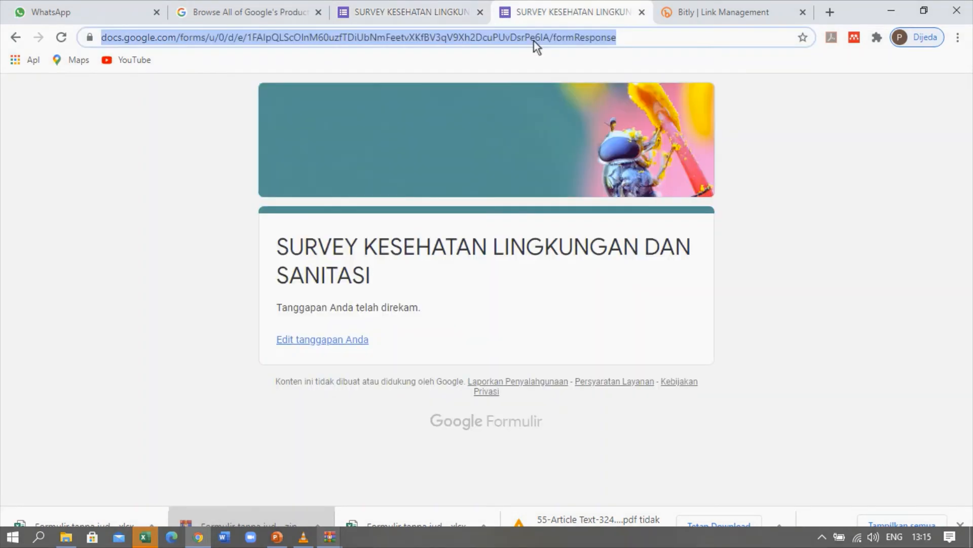
{"action": "type", "text": "gmail"}
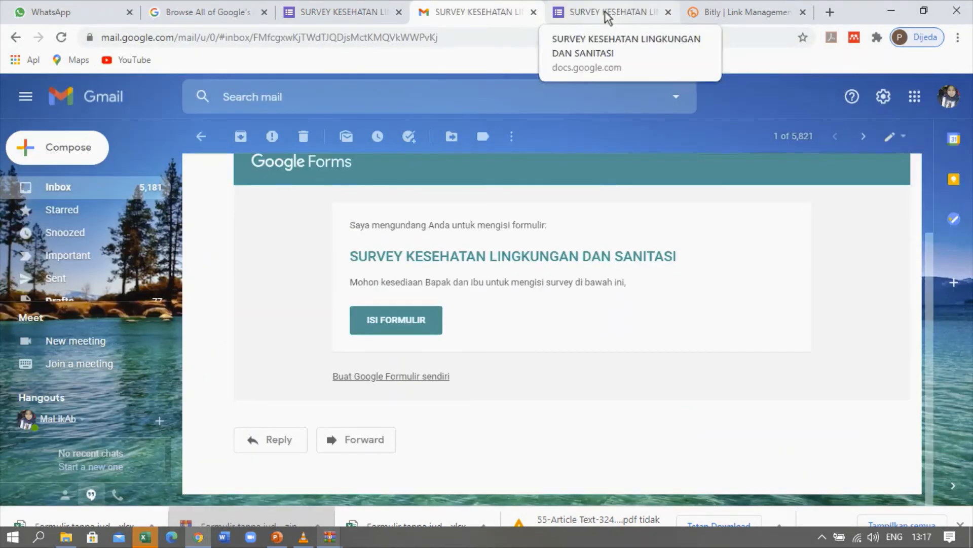
{"action": "scroll", "coordinate": [922, 213], "scroll_direction": "up", "scroll_amount": 2}
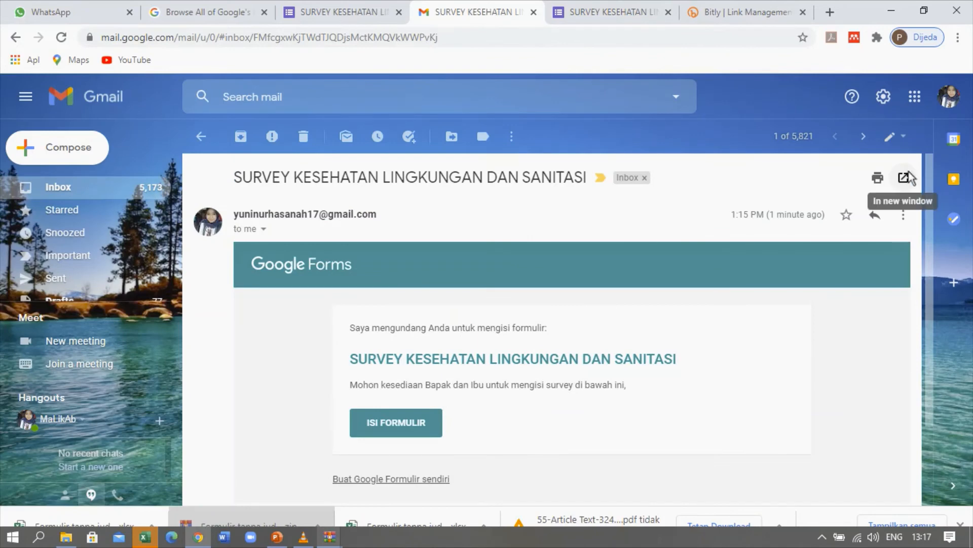
{"action": "key", "text": "ctrl+w"}
In section A. IDENTITAS RESPONDEN of the live survey, fill in the respondent's name and pick the Umur date.
{"action": "scroll", "coordinate": [324, 406], "scroll_direction": "down", "scroll_amount": 3}
{"action": "scroll", "coordinate": [300, 423], "scroll_direction": "down", "scroll_amount": 7}
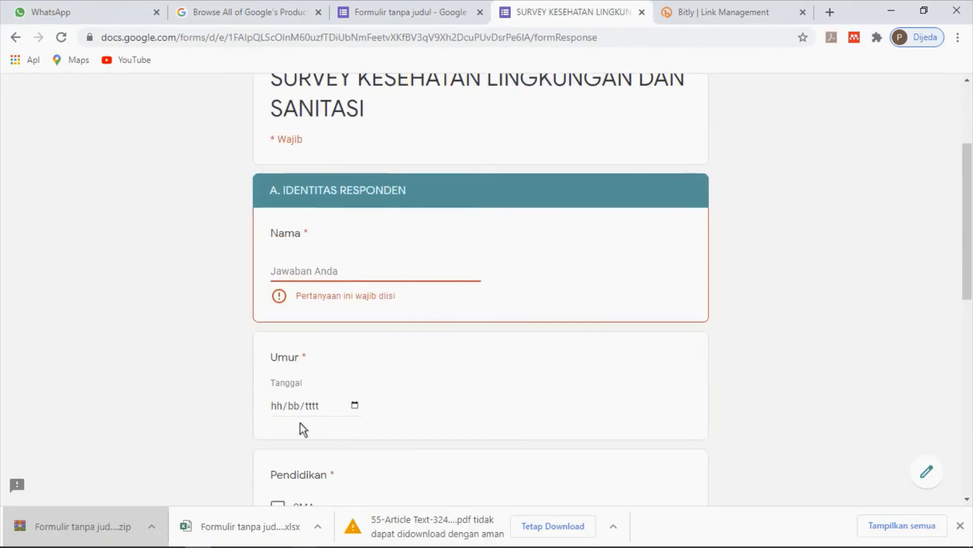
{"action": "scroll", "coordinate": [302, 423], "scroll_direction": "up", "scroll_amount": 6}
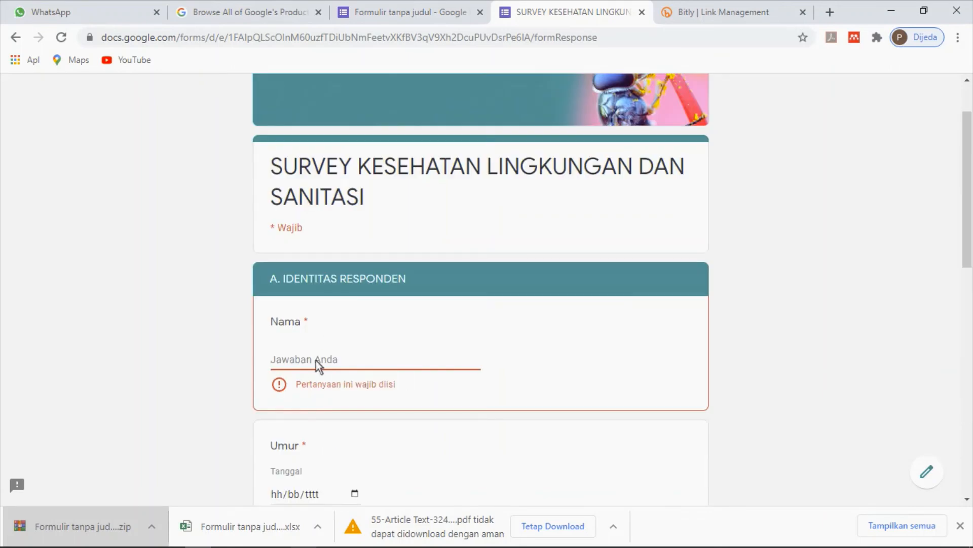
{"action": "type", "text": "B"}
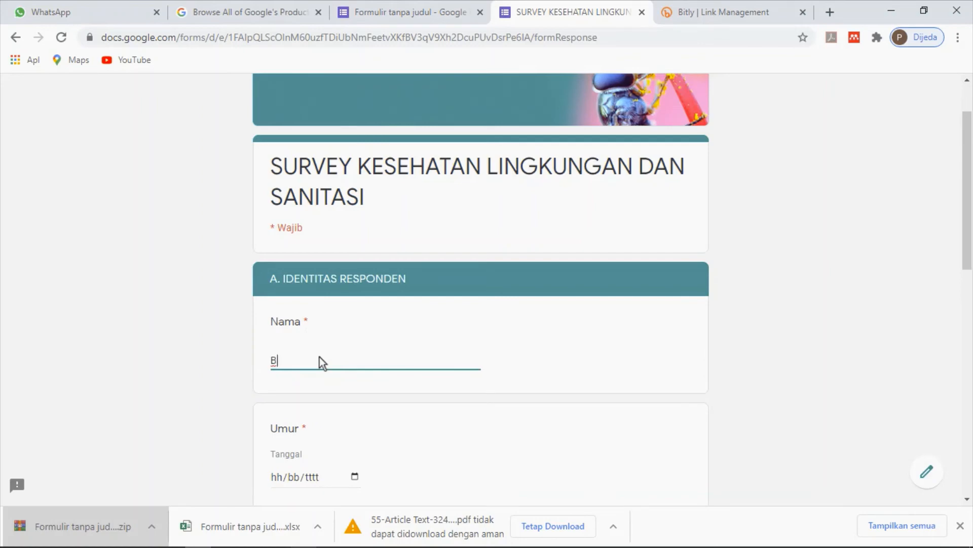
{"action": "key", "text": "BackSpace"}
{"action": "type", "text": "Billy"}
{"action": "scroll", "coordinate": [304, 360], "scroll_direction": "down", "scroll_amount": 3}
{"action": "left_click", "coordinate": [355, 333]}
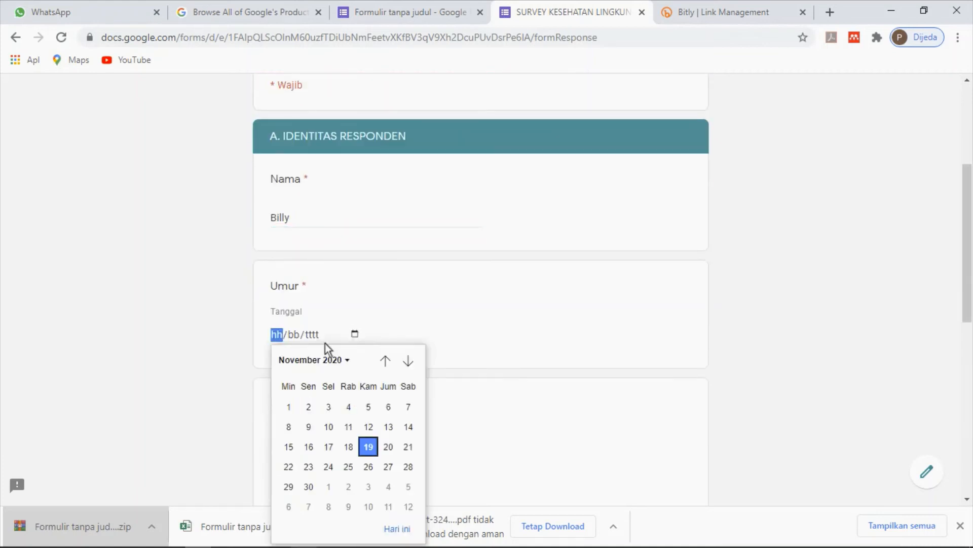
{"action": "left_click", "coordinate": [335, 427]}
{"action": "scroll", "coordinate": [332, 426], "scroll_direction": "down", "scroll_amount": 3}
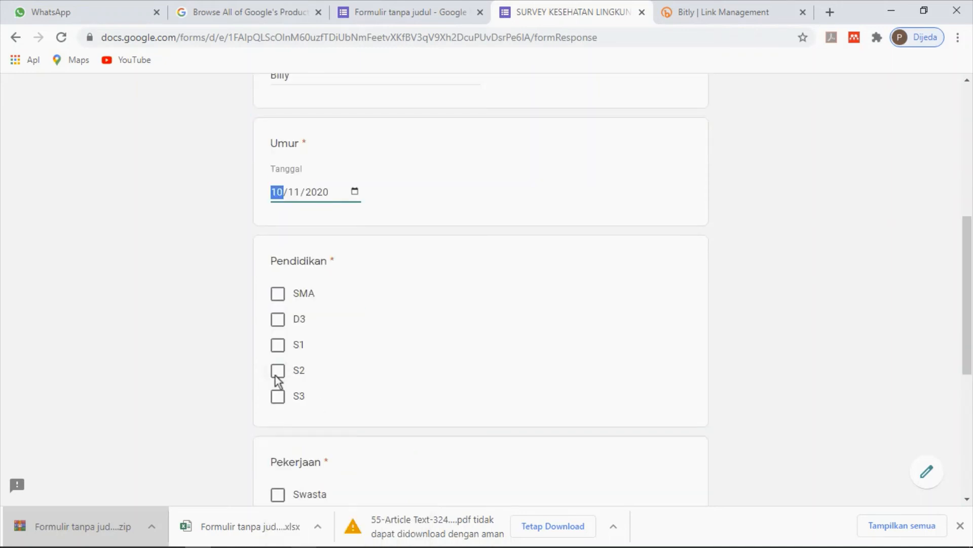
Answer Pendidikan with S2 and Pekerjaan with Swasta, fill in the respondent's address, and continue to the following section.
{"action": "left_click", "coordinate": [276, 372]}
{"action": "scroll", "coordinate": [332, 413], "scroll_direction": "down", "scroll_amount": 4}
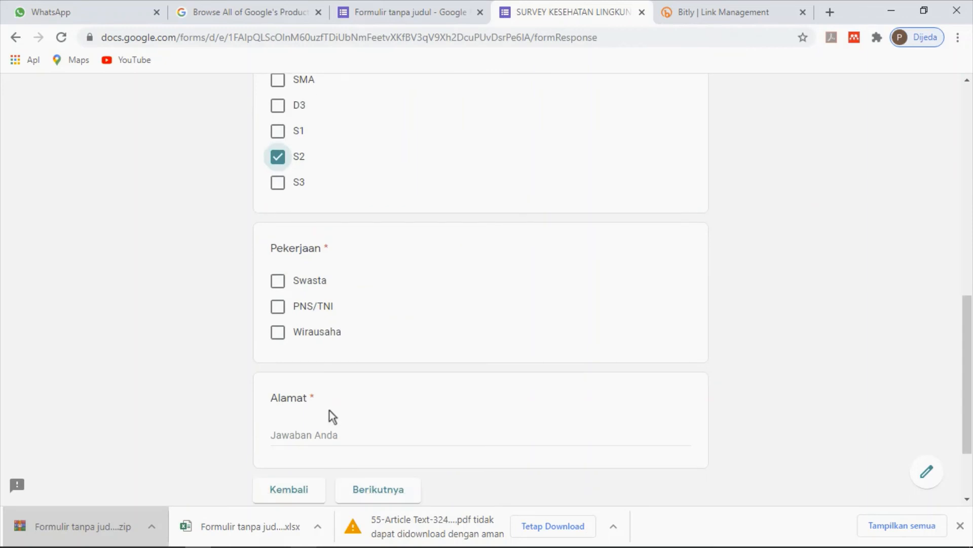
{"action": "left_click", "coordinate": [279, 282]}
{"action": "scroll", "coordinate": [297, 436], "scroll_direction": "down", "scroll_amount": 2}
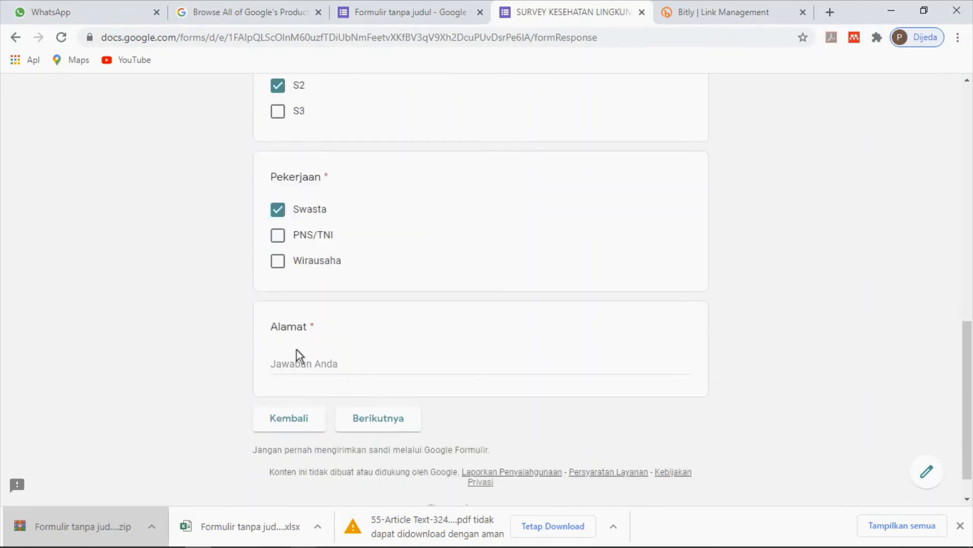
{"action": "left_click", "coordinate": [292, 371]}
{"action": "type", "text": "Jakarta"}
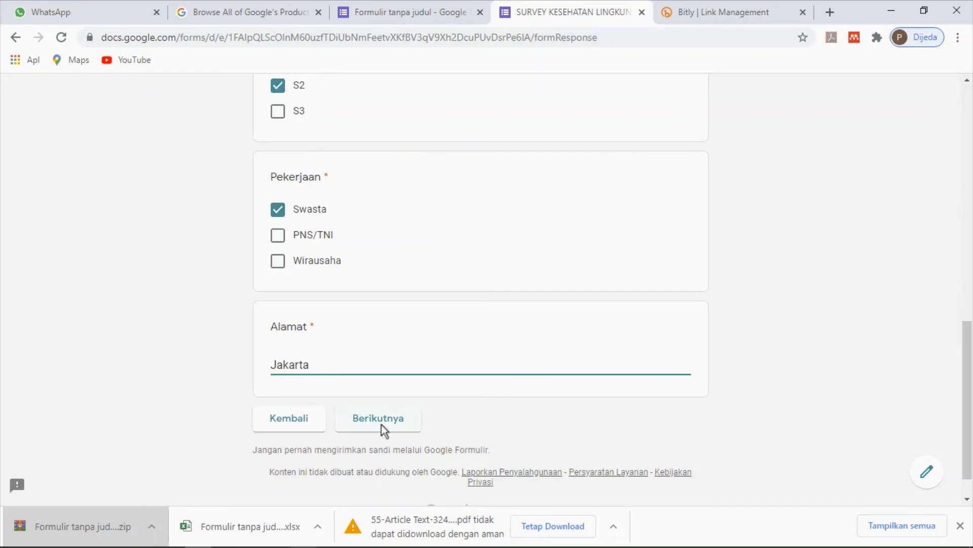
{"action": "left_click", "coordinate": [381, 424]}
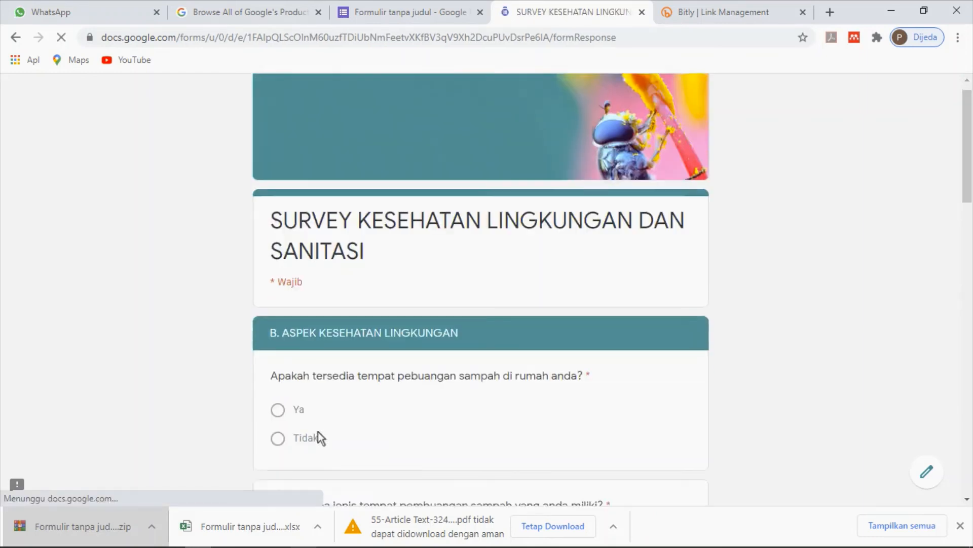
Answer the waste questions with Ya, Tempat Sampah Terbuka and Dibakar, and the jamban ownership question with Ya.
{"action": "scroll", "coordinate": [318, 431], "scroll_direction": "down", "scroll_amount": 4}
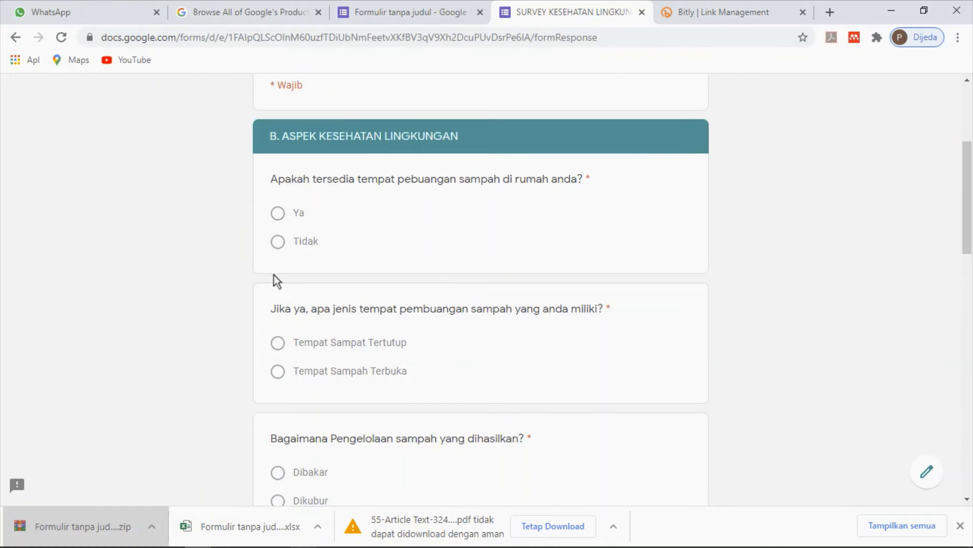
{"action": "left_click", "coordinate": [277, 213]}
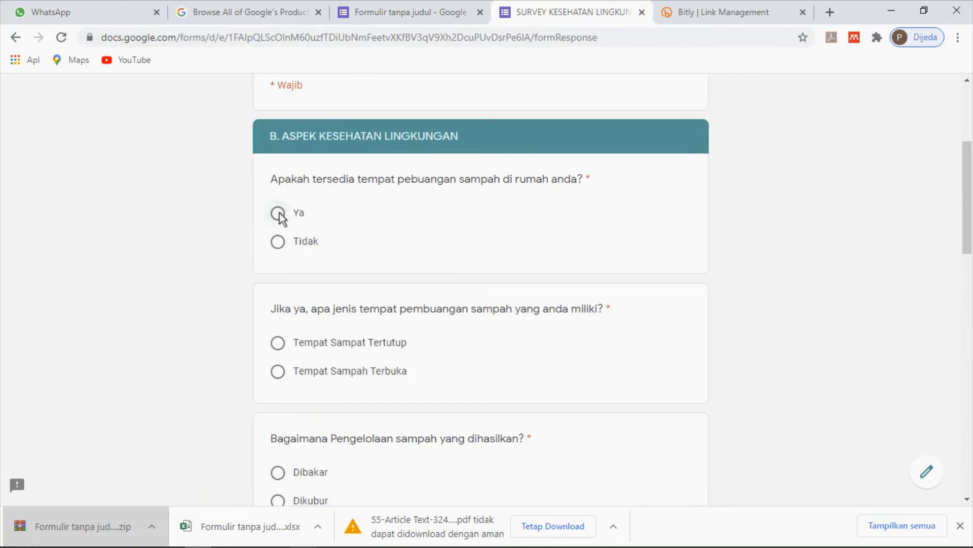
{"action": "left_click", "coordinate": [278, 371]}
{"action": "scroll", "coordinate": [279, 378], "scroll_direction": "down", "scroll_amount": 4}
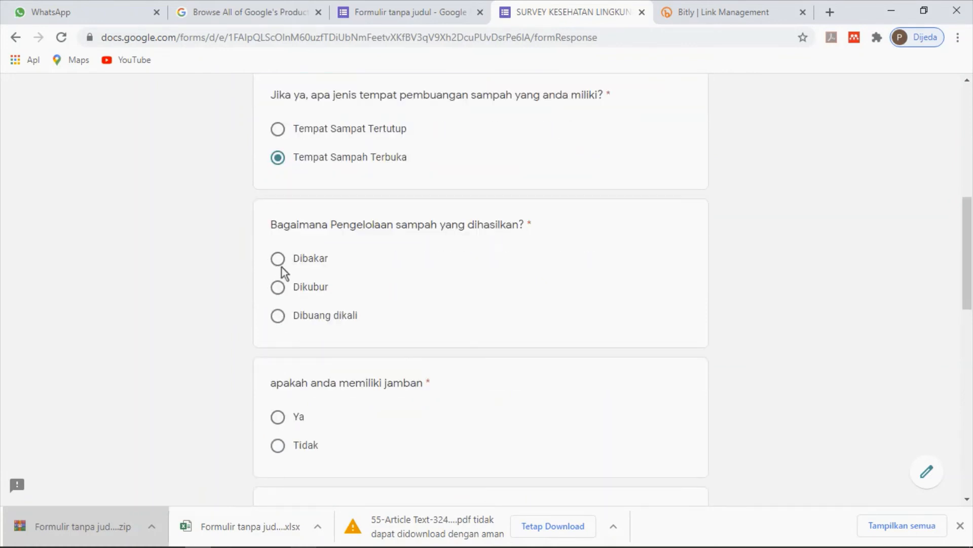
{"action": "left_click", "coordinate": [278, 259]}
{"action": "left_click", "coordinate": [278, 417]}
Answer Ya for both Bak mandi and hewan ternak, and enter "limbah" under saran/masukan.
{"action": "scroll", "coordinate": [278, 417], "scroll_direction": "down", "scroll_amount": 6}
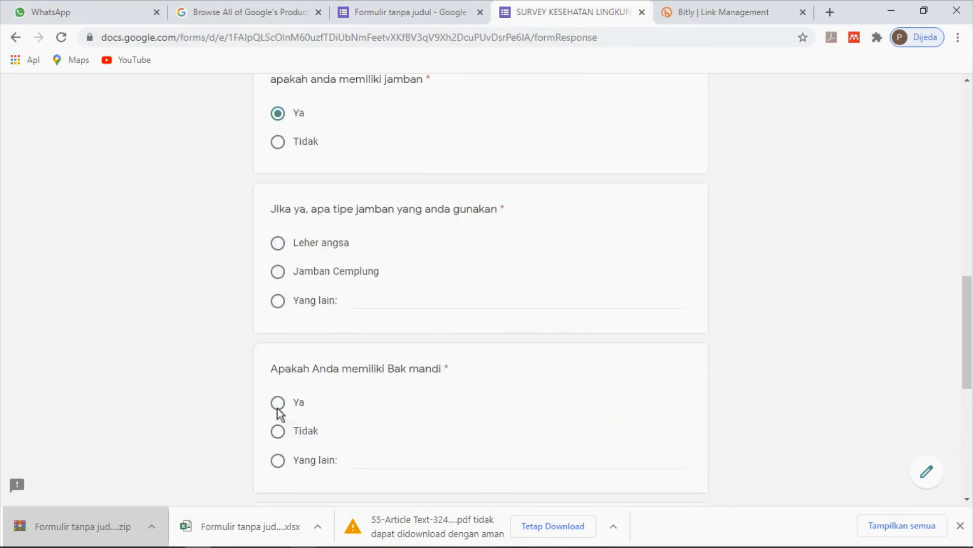
{"action": "scroll", "coordinate": [279, 413], "scroll_direction": "down", "scroll_amount": 1}
{"action": "left_click", "coordinate": [278, 350]}
{"action": "scroll", "coordinate": [281, 365], "scroll_direction": "down", "scroll_amount": 3}
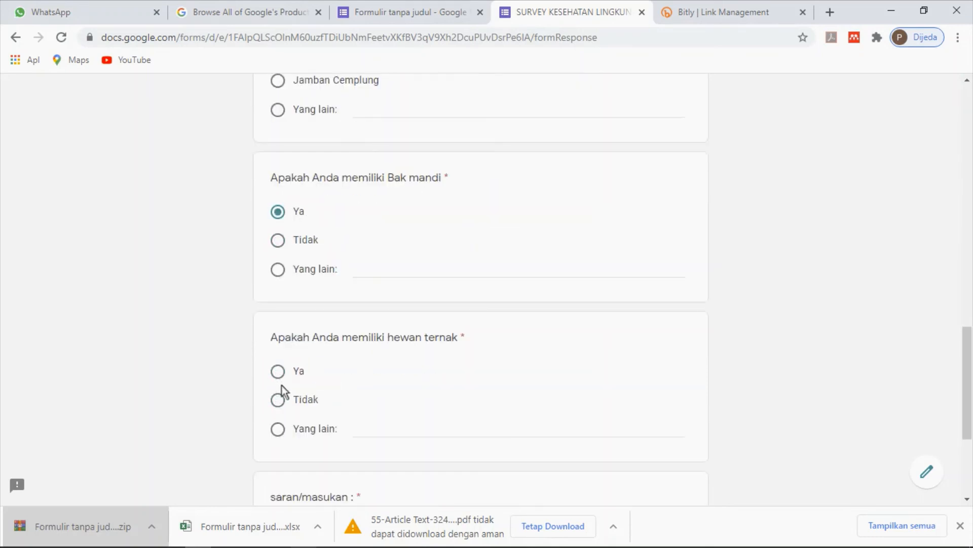
{"action": "left_click", "coordinate": [282, 381]}
{"action": "scroll", "coordinate": [286, 406], "scroll_direction": "down", "scroll_amount": 4}
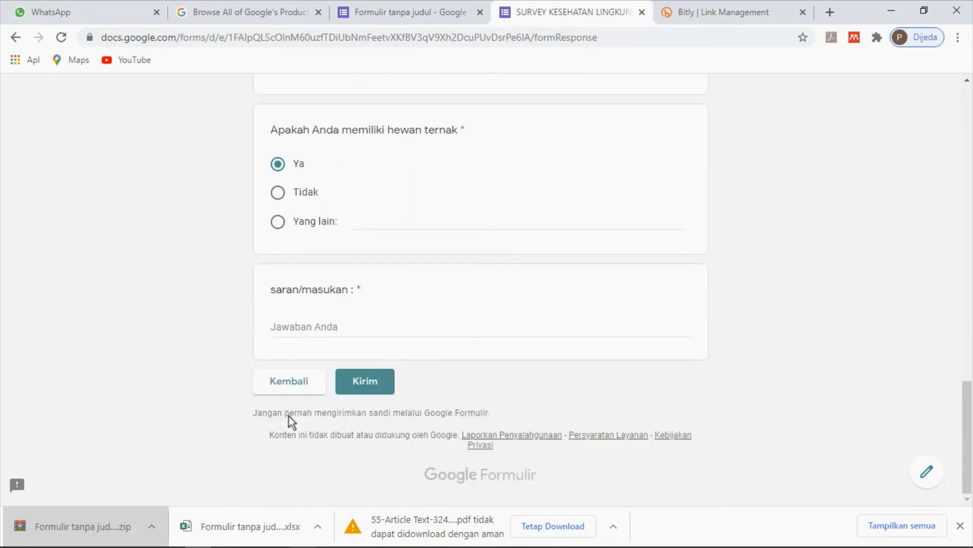
{"action": "left_click", "coordinate": [303, 322]}
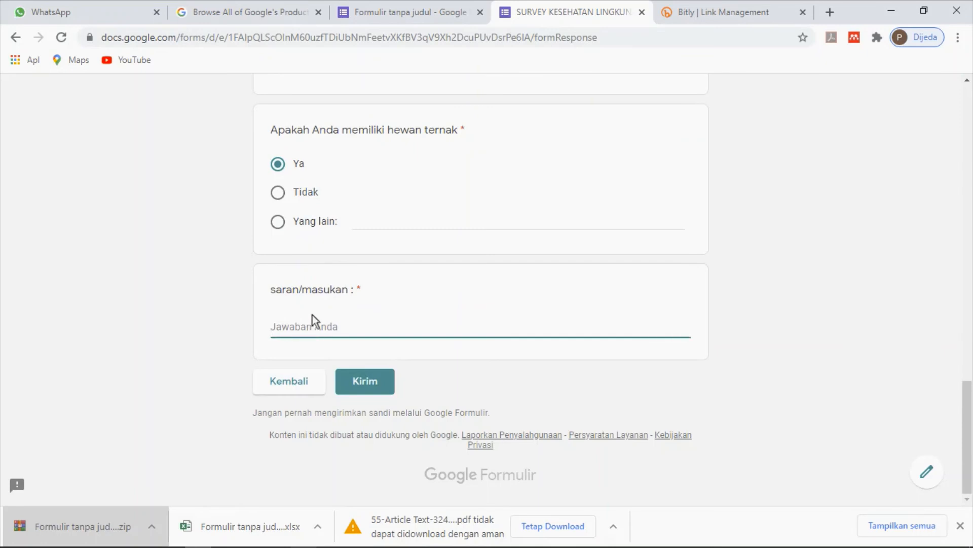
{"action": "type", "text": "limbah"}
Submit the survey response with Jamban Cemplung as the required answer for the tipe jamban question.
{"action": "left_click", "coordinate": [352, 379]}
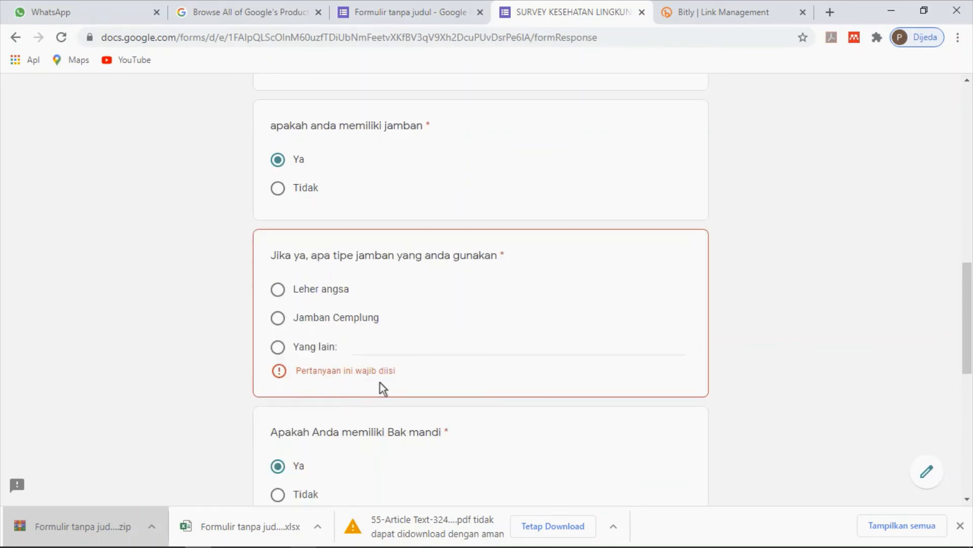
{"action": "left_click", "coordinate": [278, 319]}
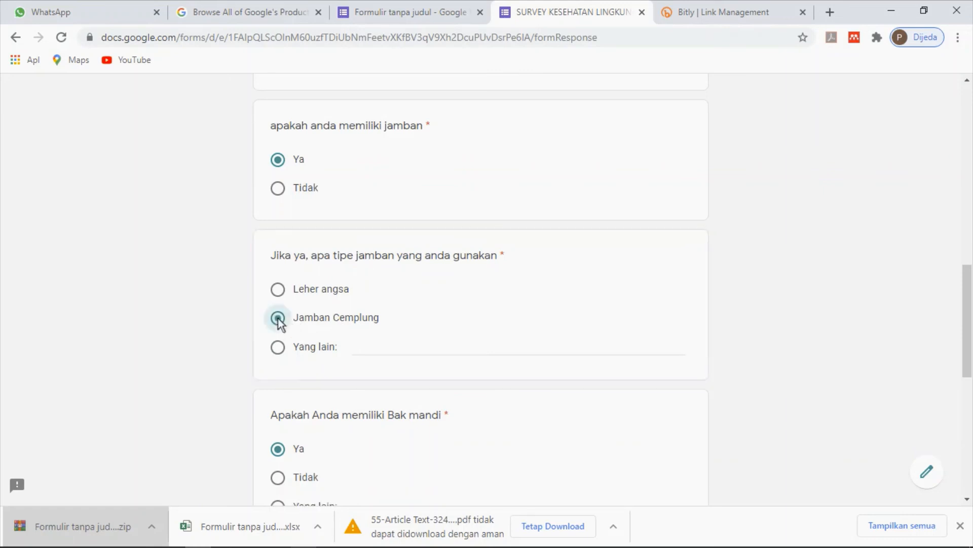
{"action": "scroll", "coordinate": [369, 347], "scroll_direction": "down", "scroll_amount": 9}
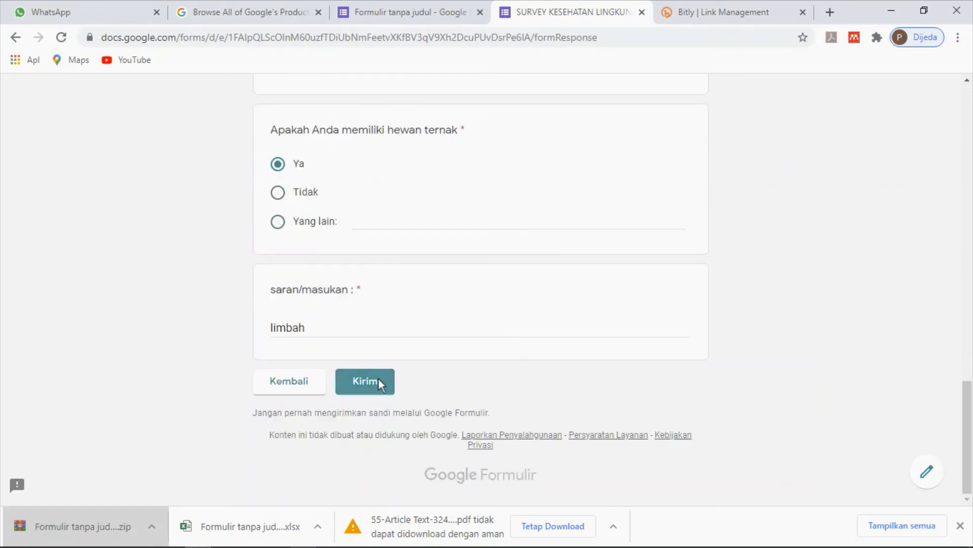
{"action": "left_click", "coordinate": [379, 382]}
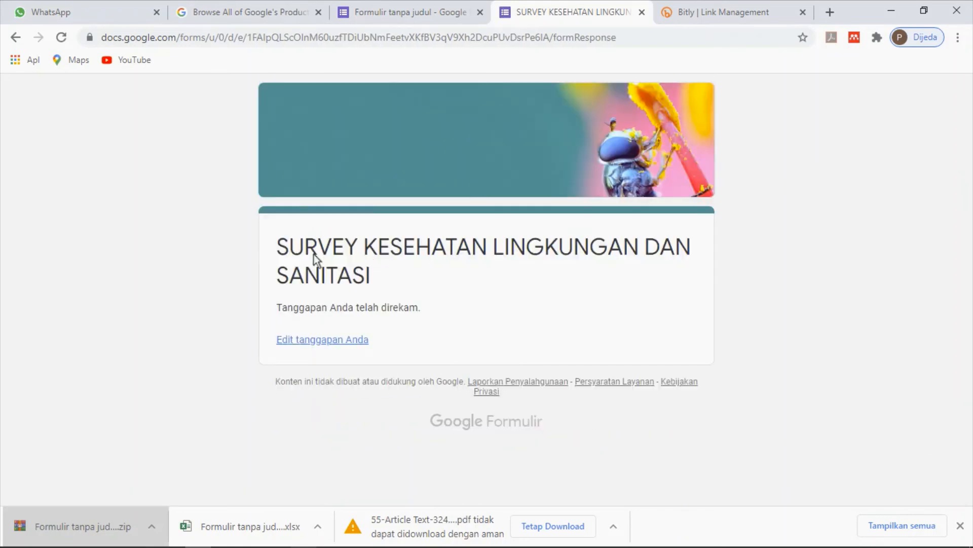
Review the form's response summary, examining the identity answers and the charts for the environmental health questions.
{"action": "left_click", "coordinate": [418, 13]}
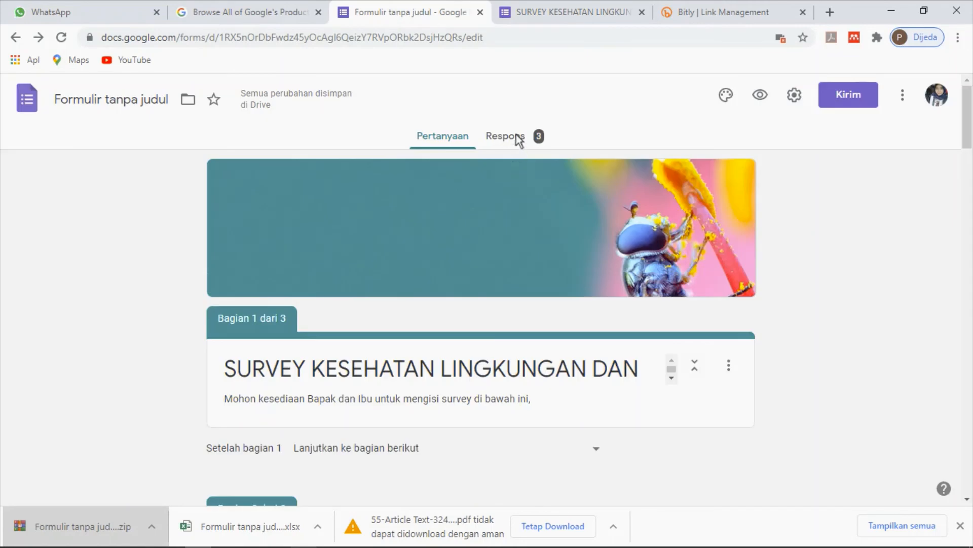
{"action": "left_click", "coordinate": [516, 135]}
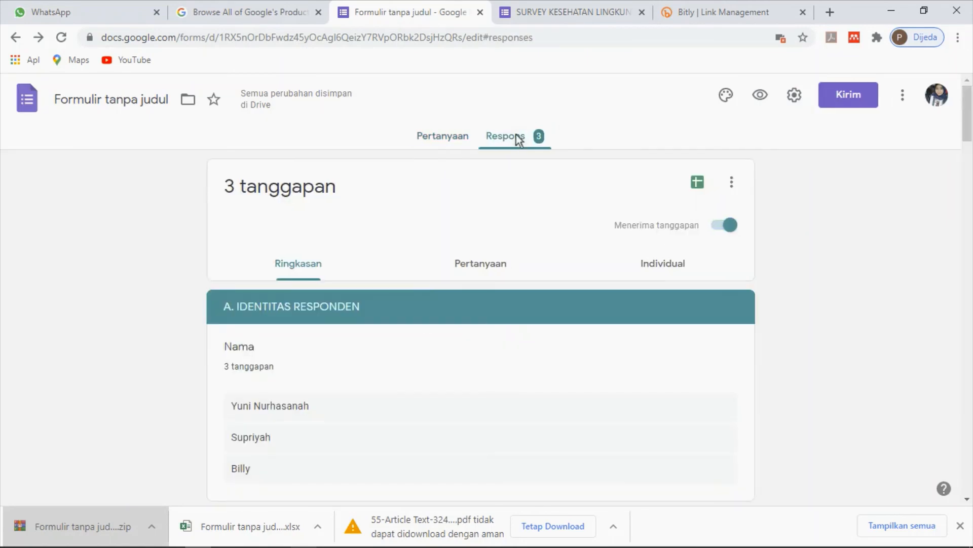
{"action": "scroll", "coordinate": [337, 352], "scroll_direction": "down", "scroll_amount": 6}
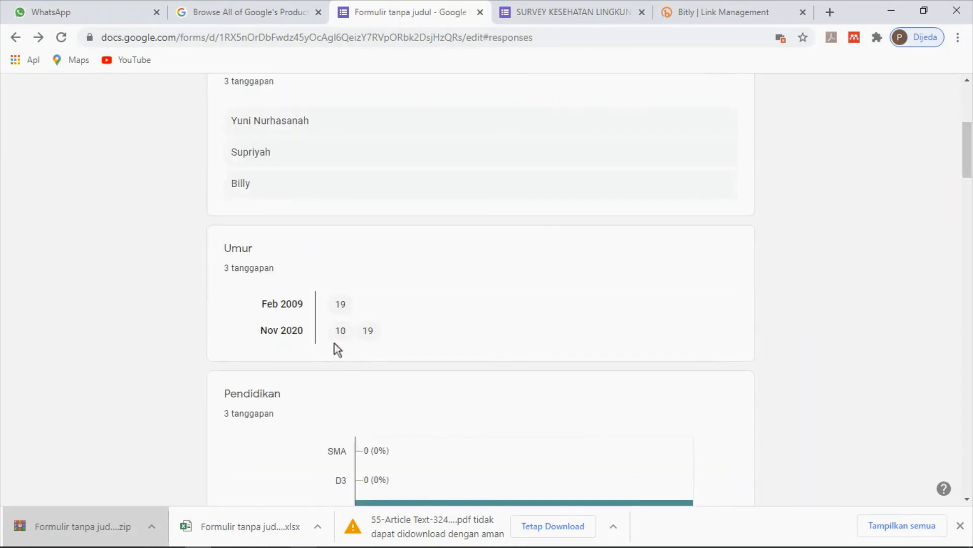
{"action": "scroll", "coordinate": [335, 349], "scroll_direction": "down", "scroll_amount": 7}
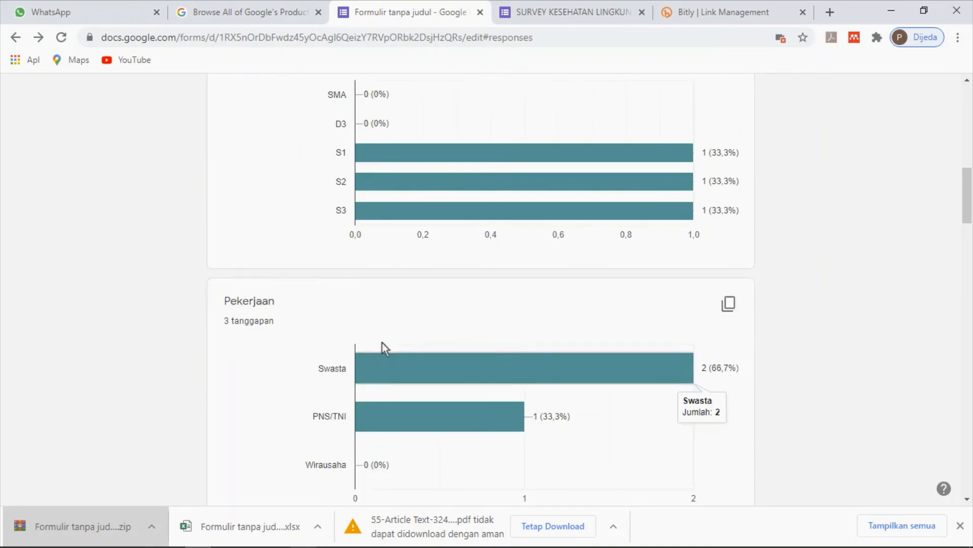
{"action": "scroll", "coordinate": [382, 342], "scroll_direction": "down", "scroll_amount": 10}
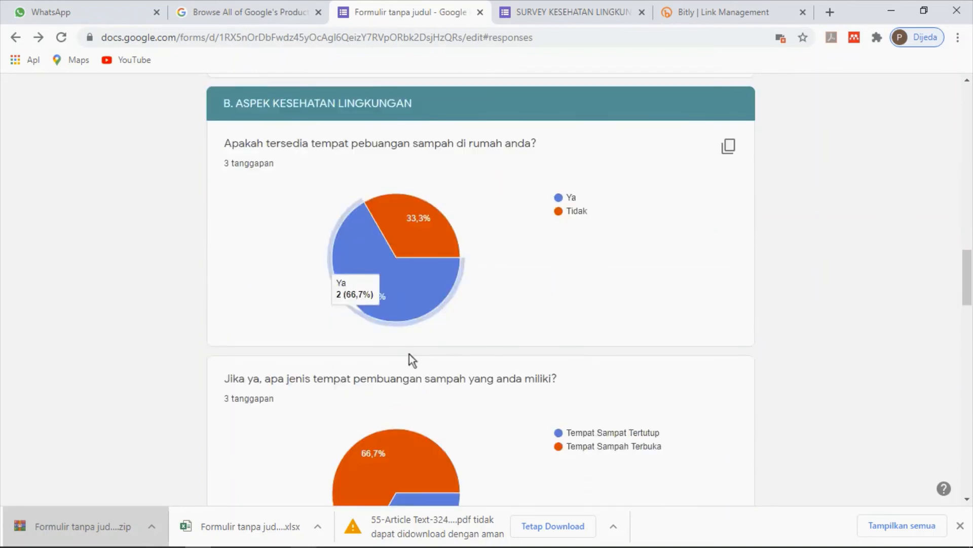
{"action": "scroll", "coordinate": [409, 356], "scroll_direction": "down", "scroll_amount": 4}
{"action": "scroll", "coordinate": [410, 359], "scroll_direction": "down", "scroll_amount": 7}
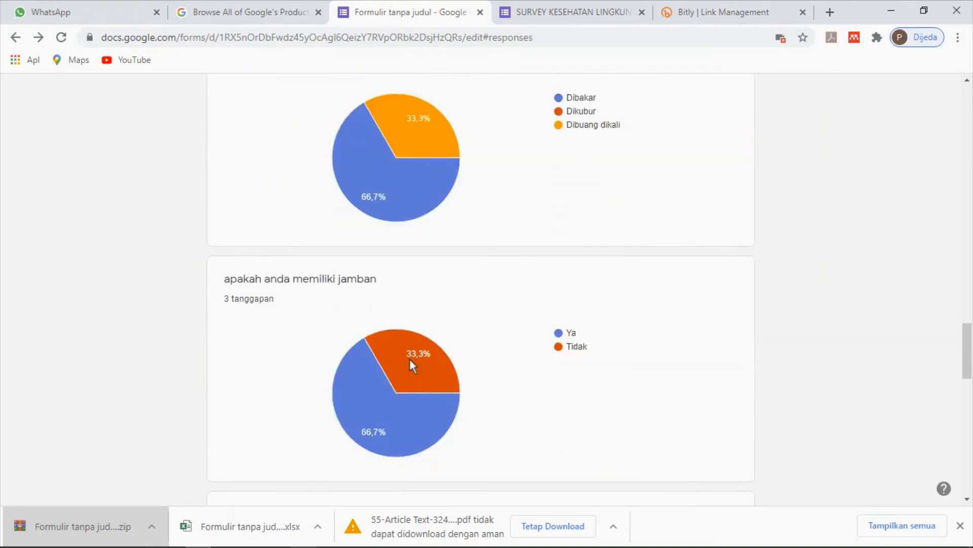
{"action": "scroll", "coordinate": [409, 359], "scroll_direction": "down", "scroll_amount": 11}
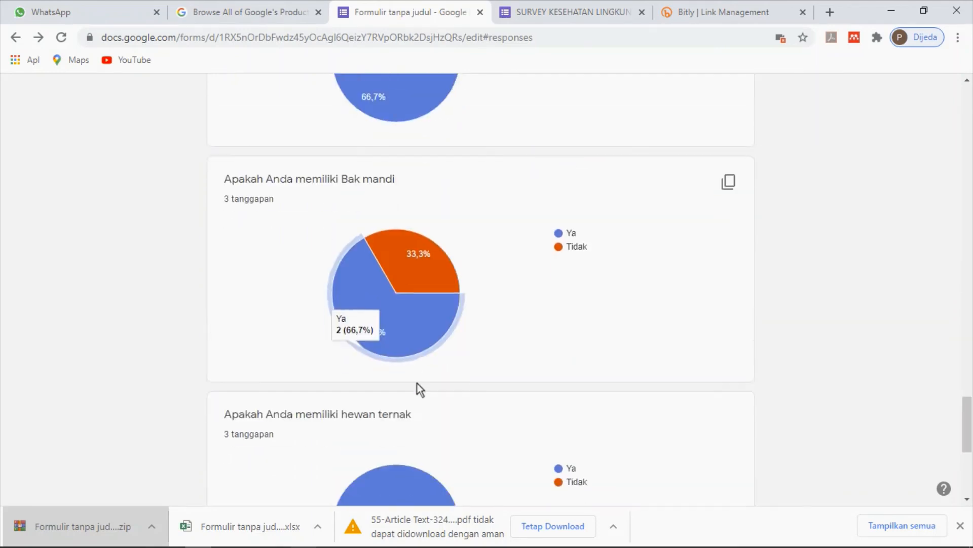
Examine the hewan ternak chart and saran/masukan answers in the summary, and the Nama answers in the per-question view.
{"action": "scroll", "coordinate": [418, 384], "scroll_direction": "down", "scroll_amount": 6}
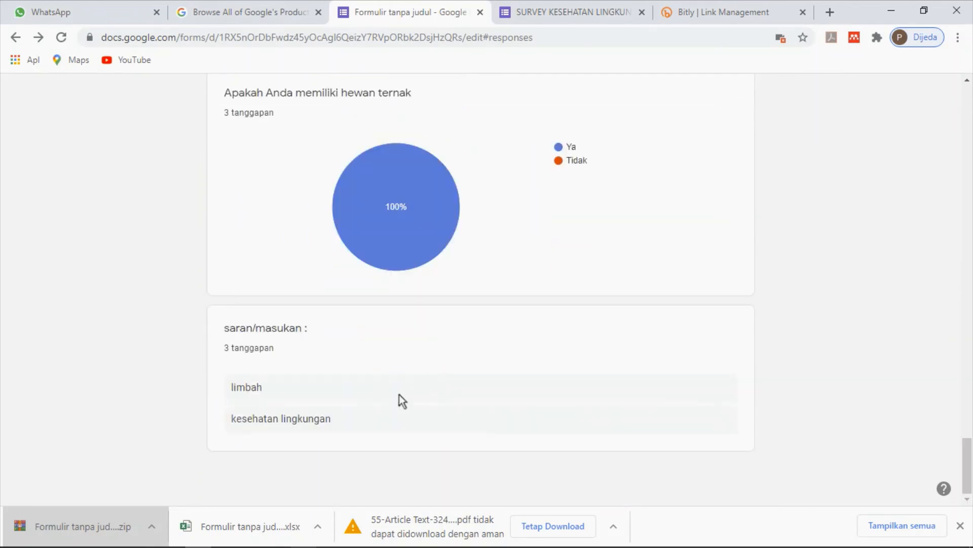
{"action": "scroll", "coordinate": [659, 354], "scroll_direction": "up", "scroll_amount": 20}
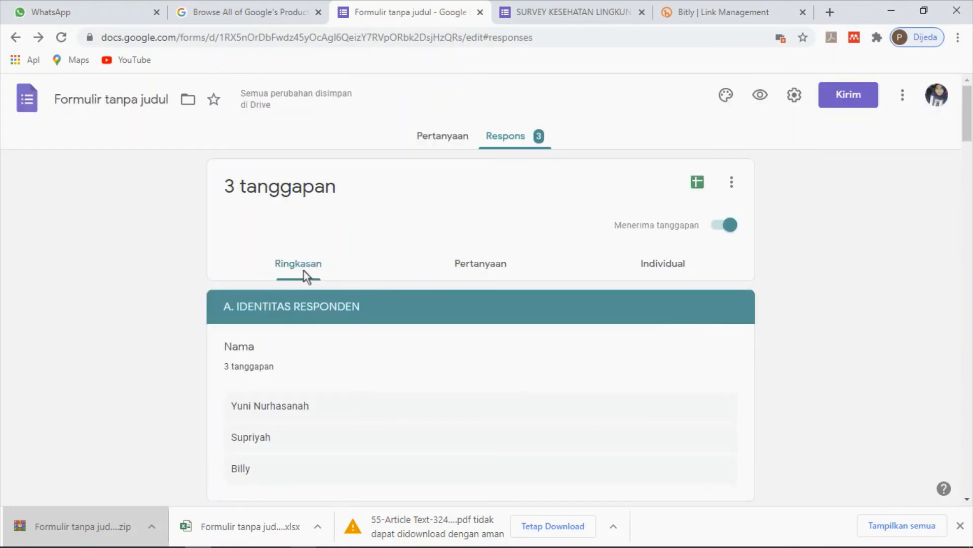
{"action": "left_click", "coordinate": [479, 266]}
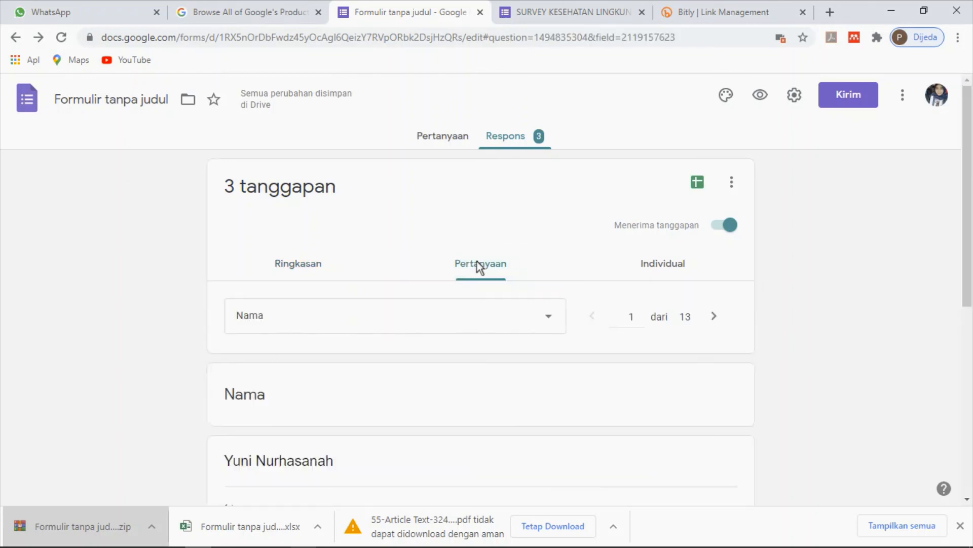
{"action": "scroll", "coordinate": [477, 264], "scroll_direction": "down", "scroll_amount": 5}
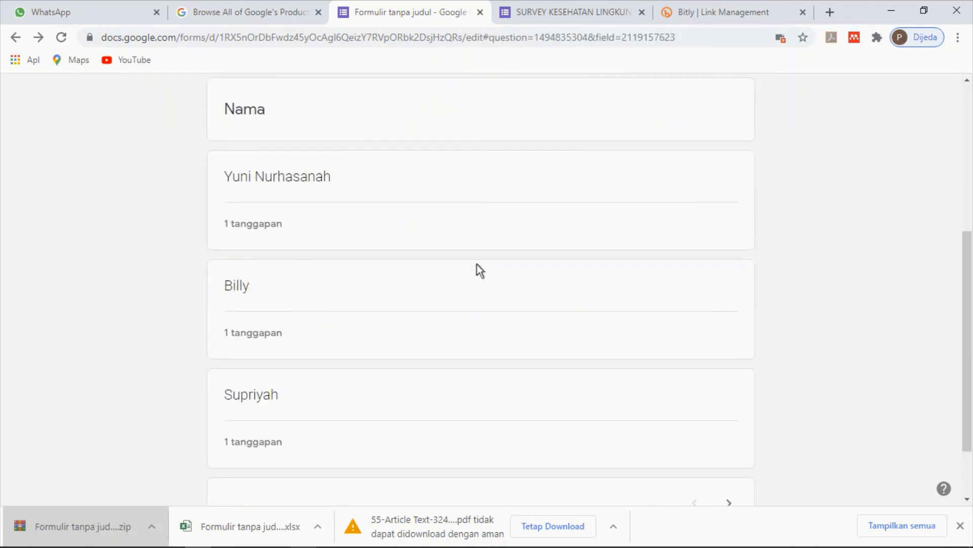
{"action": "scroll", "coordinate": [476, 263], "scroll_direction": "down", "scroll_amount": 2}
{"action": "scroll", "coordinate": [477, 263], "scroll_direction": "up", "scroll_amount": 6}
{"action": "scroll", "coordinate": [477, 264], "scroll_direction": "up", "scroll_amount": 1}
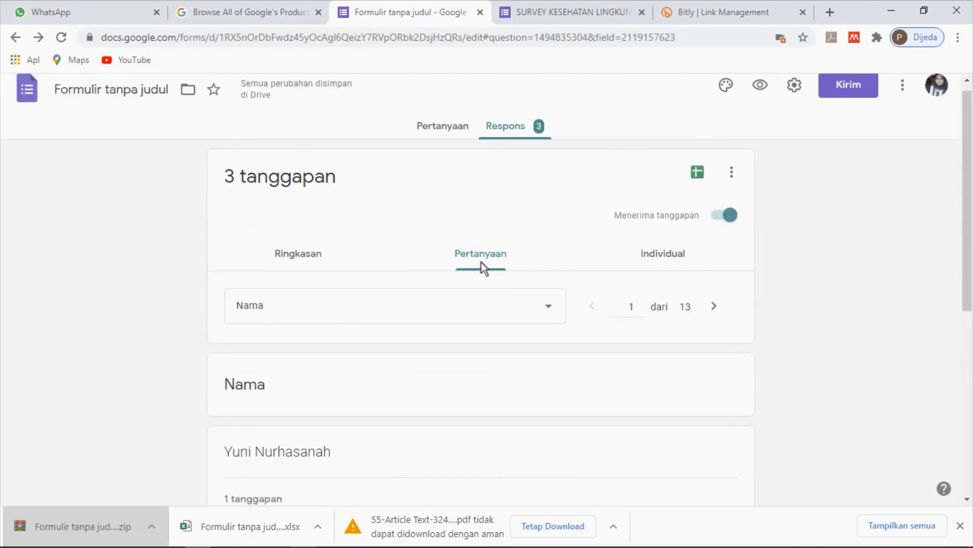
Examine the first respondent's individual response from the identity section through to the saran/masukan answer.
{"action": "left_click", "coordinate": [663, 253]}
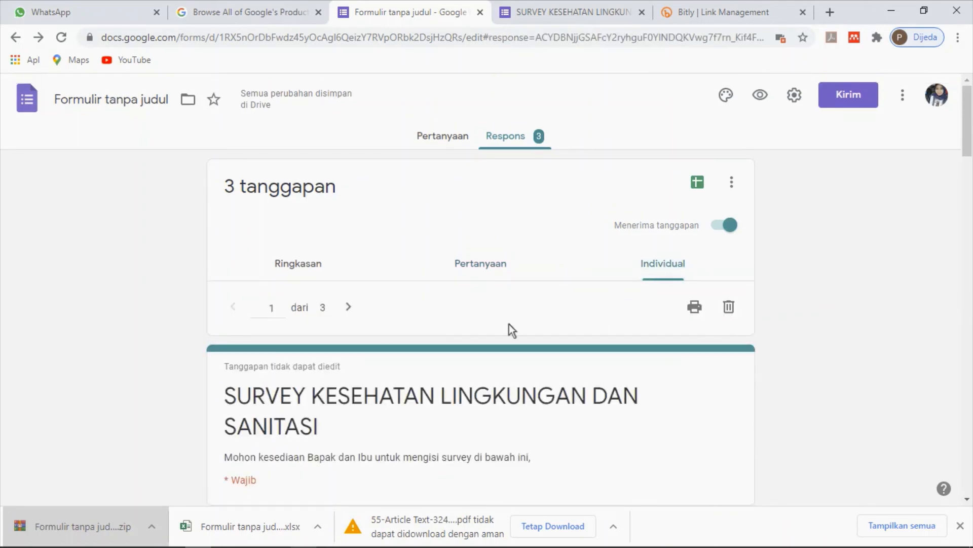
{"action": "scroll", "coordinate": [509, 324], "scroll_direction": "down", "scroll_amount": 1}
{"action": "scroll", "coordinate": [509, 324], "scroll_direction": "down", "scroll_amount": 15}
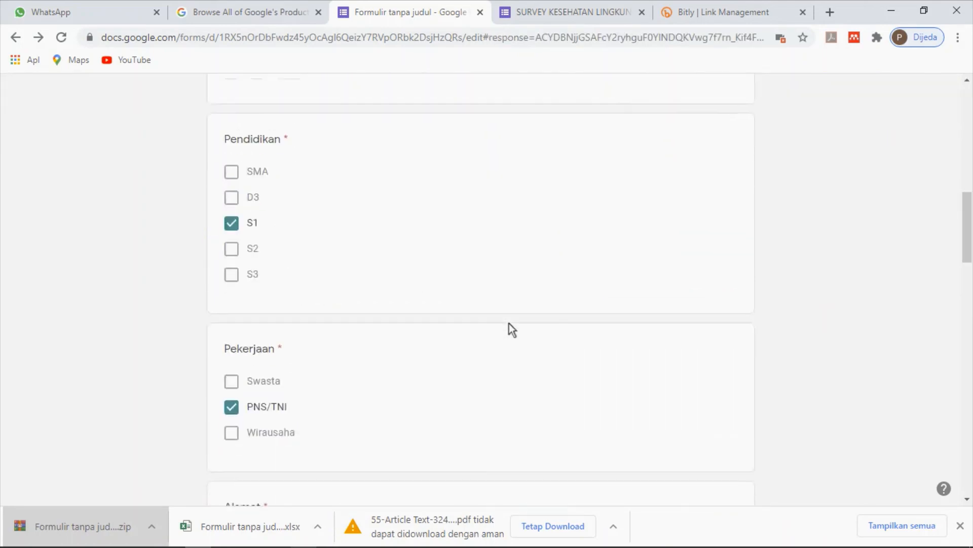
{"action": "scroll", "coordinate": [509, 324], "scroll_direction": "down", "scroll_amount": 11}
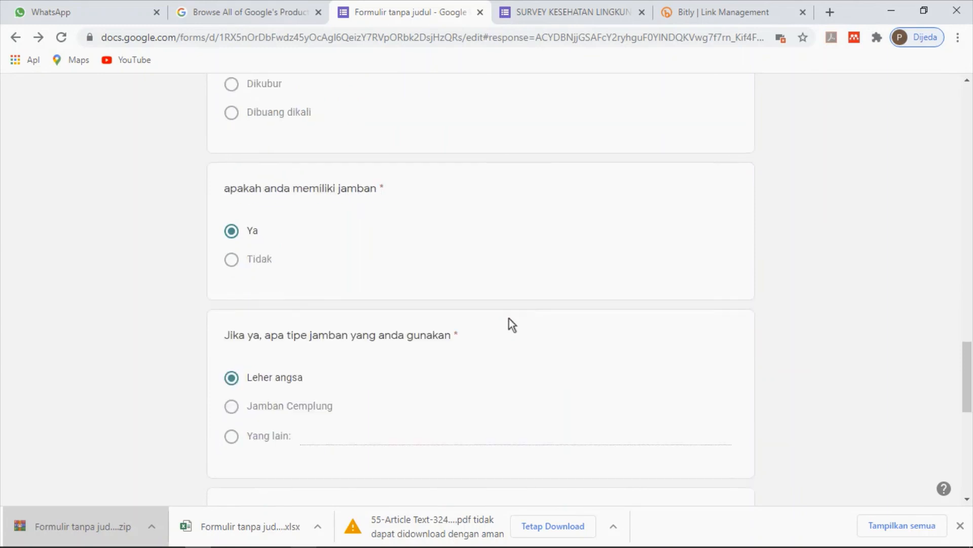
{"action": "scroll", "coordinate": [509, 318], "scroll_direction": "down", "scroll_amount": 10}
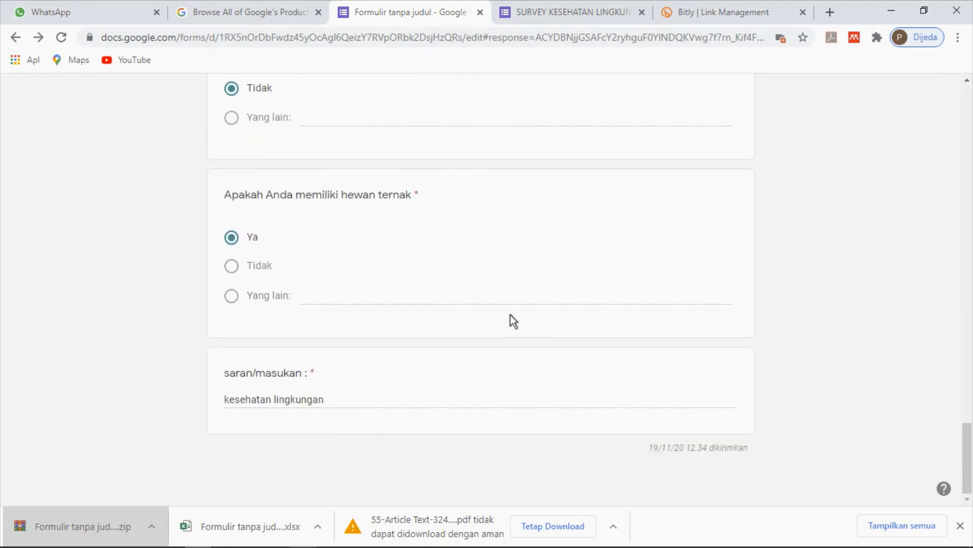
{"action": "scroll", "coordinate": [518, 298], "scroll_direction": "up", "scroll_amount": 20}
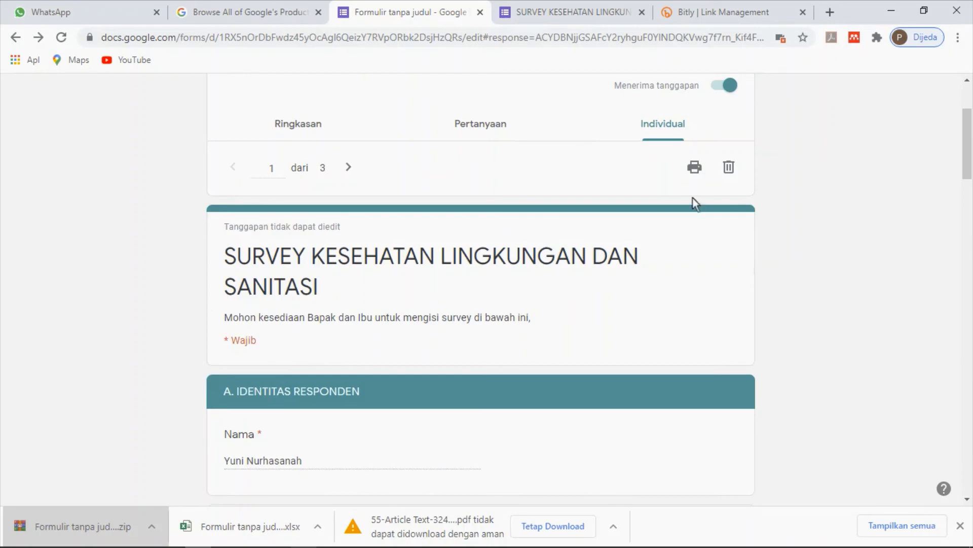
{"action": "scroll", "coordinate": [835, 240], "scroll_direction": "up", "scroll_amount": 1}
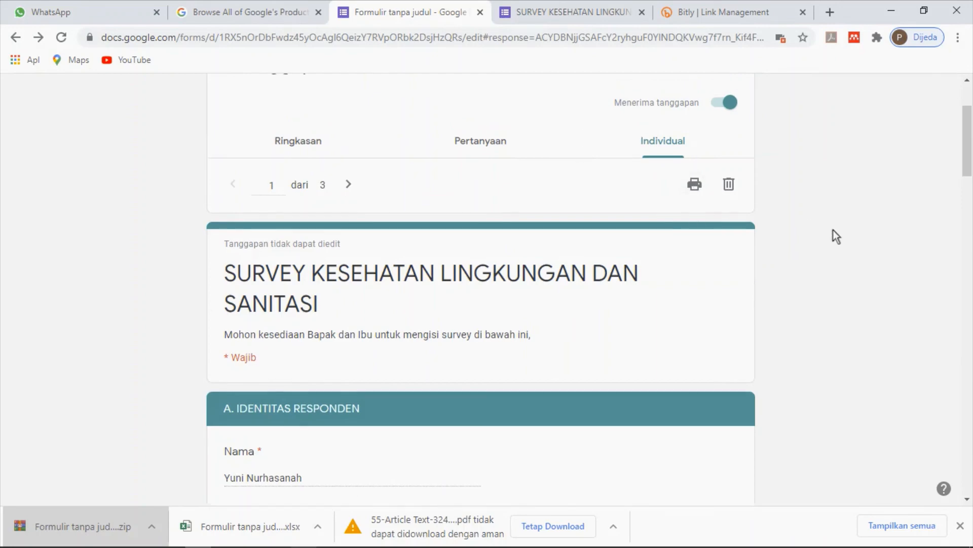
{"action": "scroll", "coordinate": [837, 236], "scroll_direction": "up", "scroll_amount": 2}
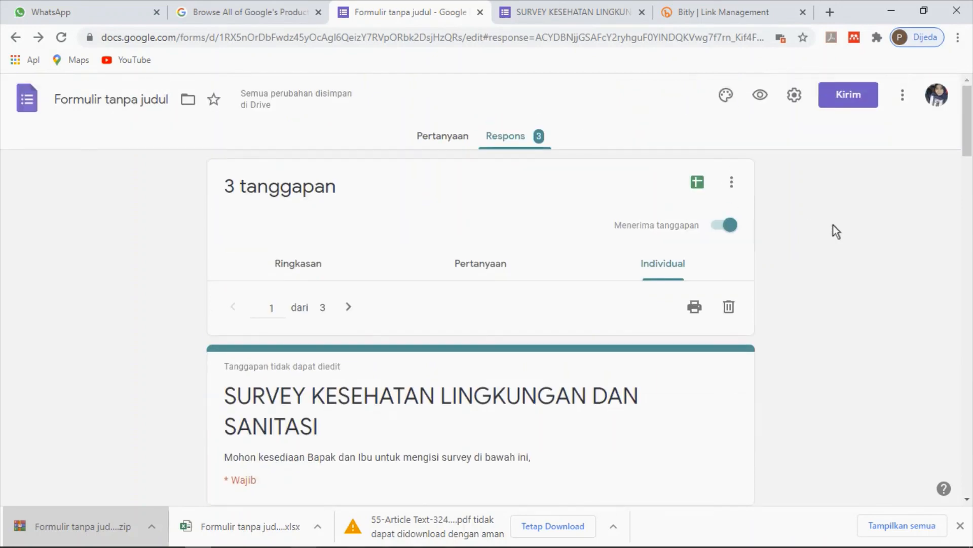
Download the form's linked response spreadsheet as an Excel (.xlsx) file and open the downloaded copy.
{"action": "left_click", "coordinate": [699, 181]}
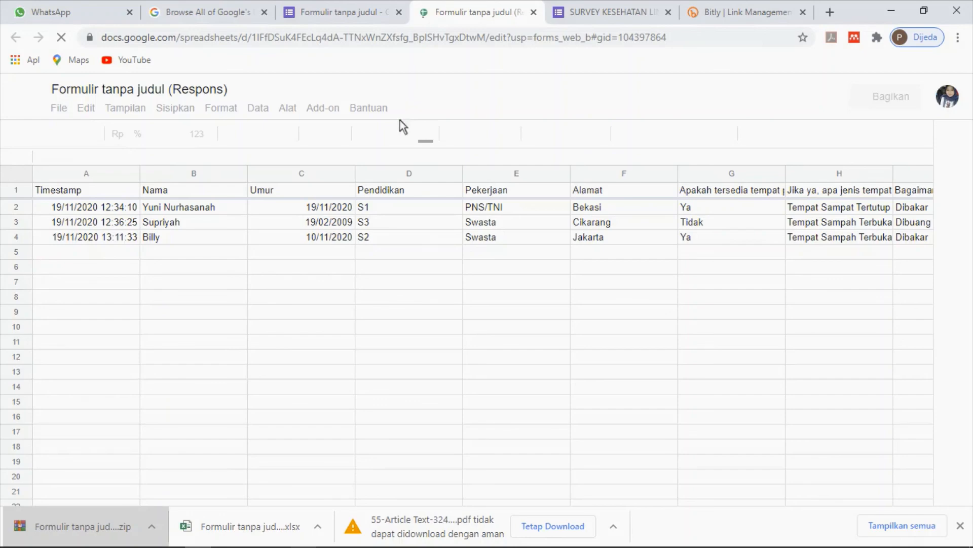
{"action": "left_click", "coordinate": [58, 108]}
{"action": "left_click", "coordinate": [245, 296]}
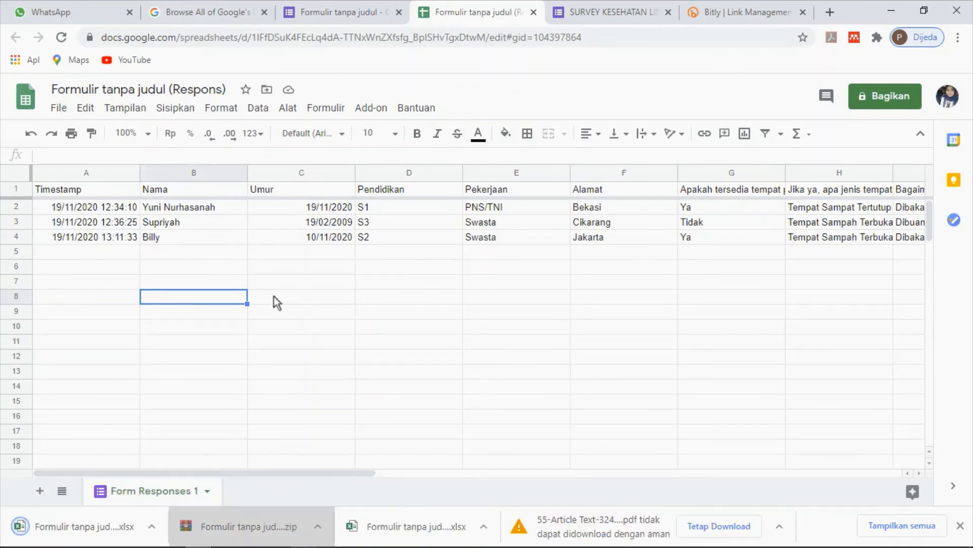
{"action": "left_click", "coordinate": [65, 527]}
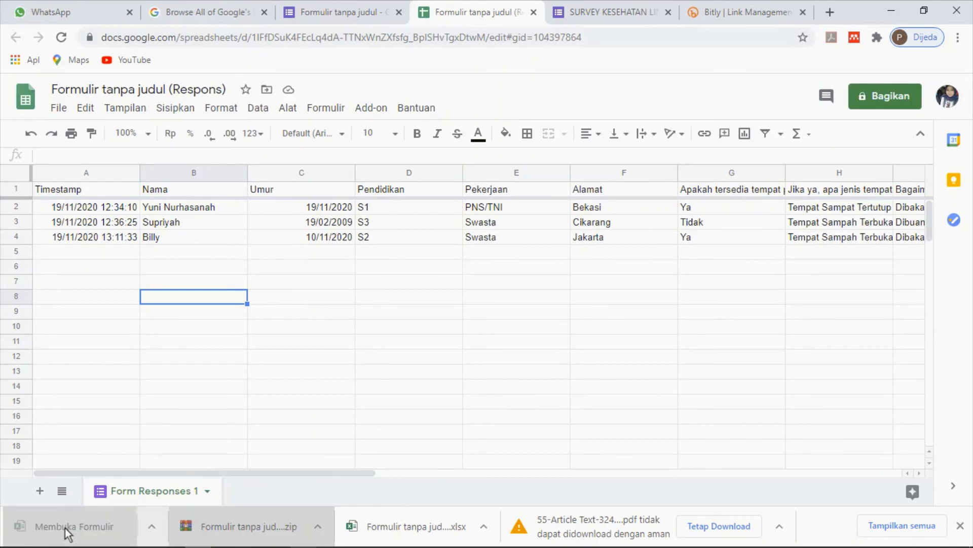